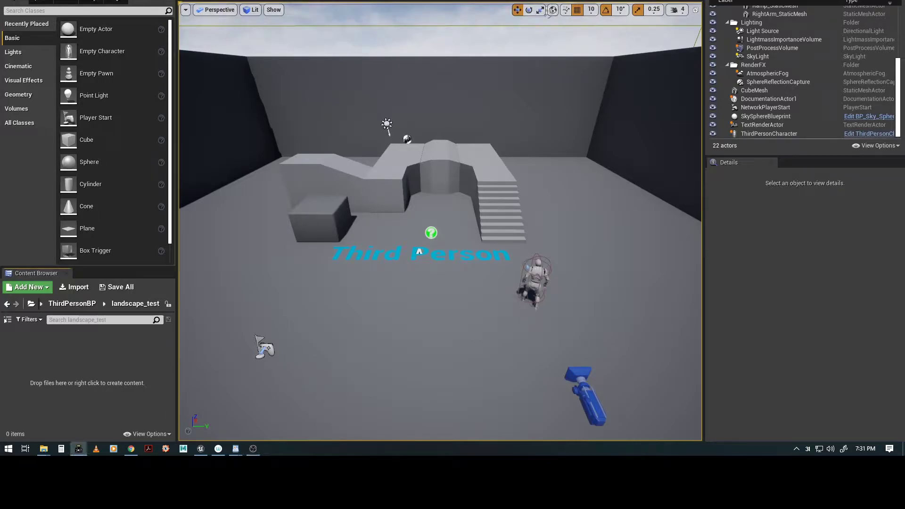
Step: Examine the reference screenshot of the terrain_mat material graph and return to the level in the Unreal Editor
left_click_drag(487, 0, 472, 0)
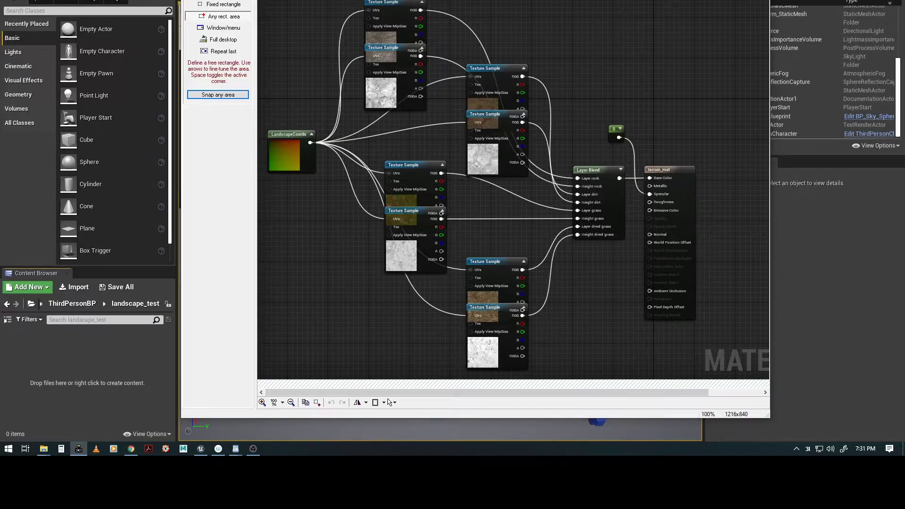
left_click_drag(471, 0, 472, 11)
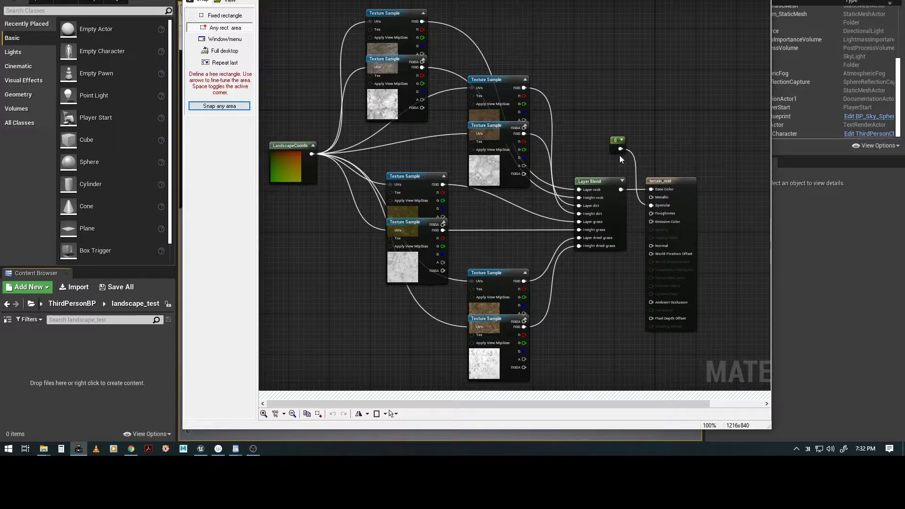
left_click_drag(606, 0, 606, 0)
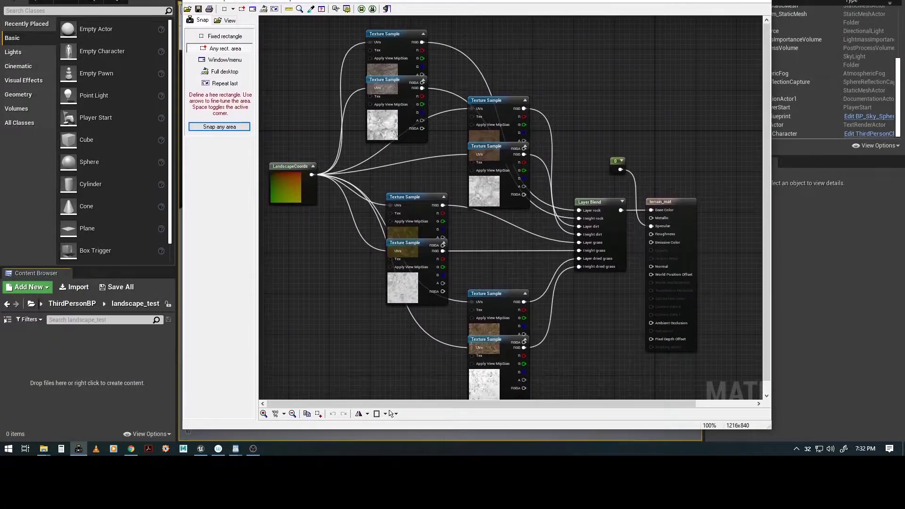
left_click(717, 0)
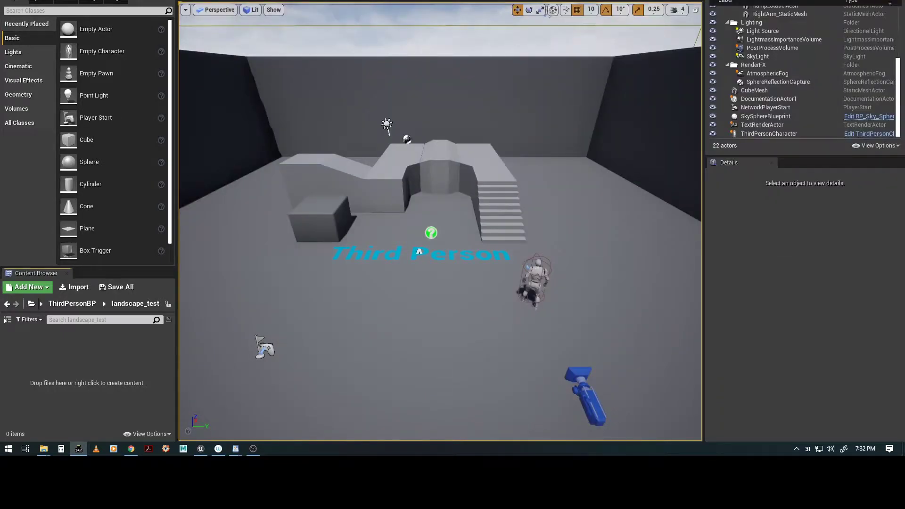
left_click(200, 448)
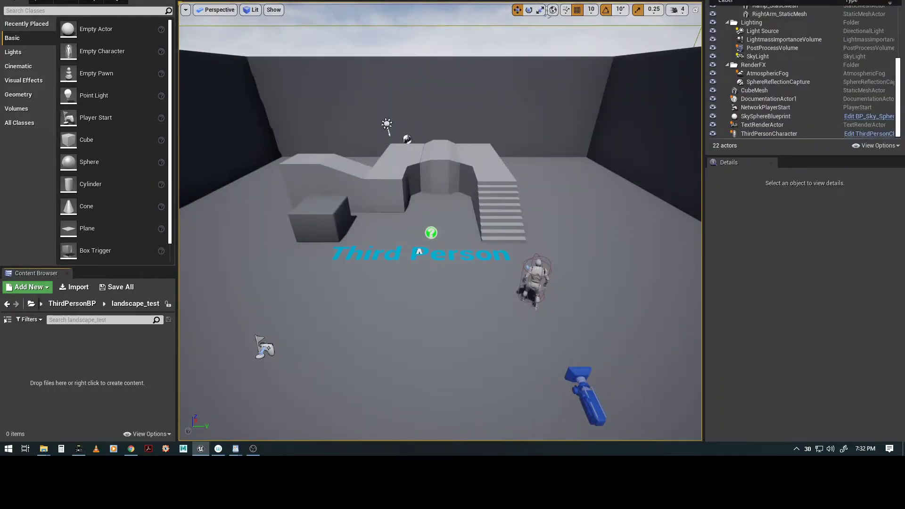
Step: Move the arena's Wall11 outward along the Y axis to about 6185
scroll(545, 277, "down", 5)
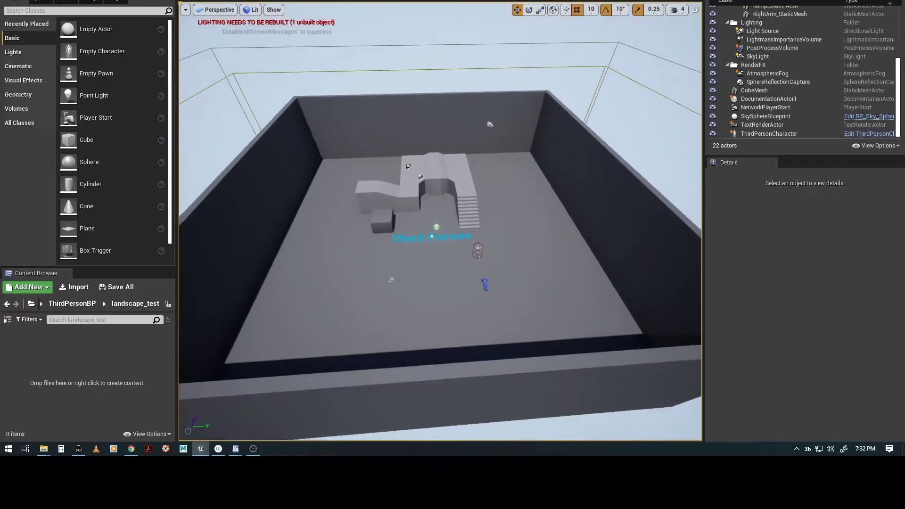
right_click_drag(573, 254, 586, 172)
right_click_drag(471, 185, 434, 196)
mouse_move(569, 215)
right_mouse_down()
mouse_move(566, 203)
mouse_move(569, 215)
right_mouse_up()
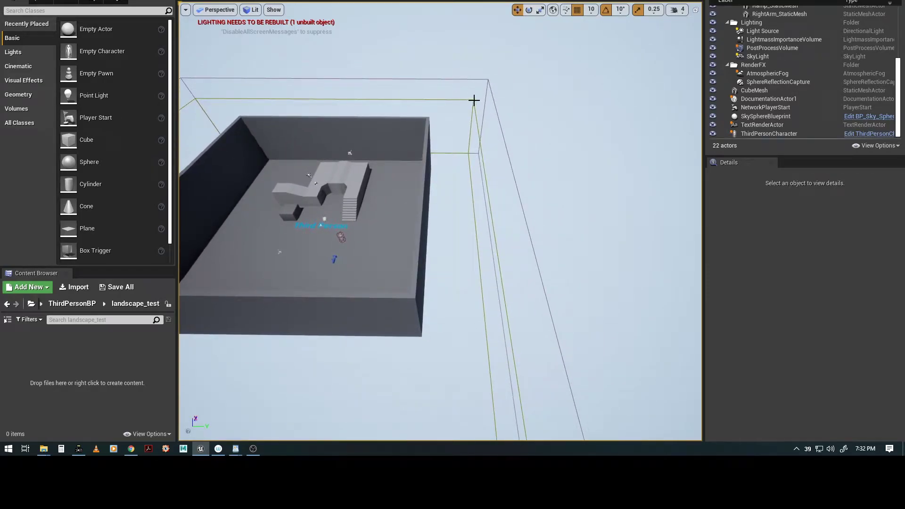
left_click(484, 173)
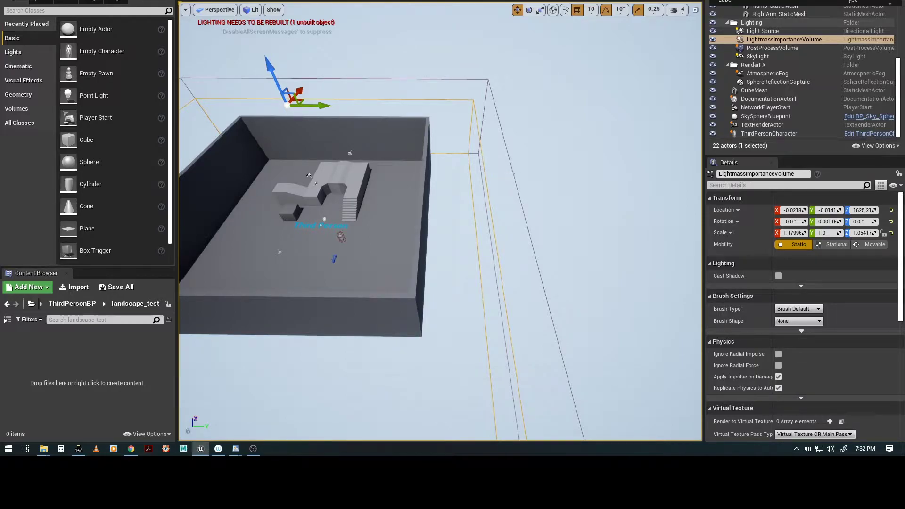
left_click(513, 172)
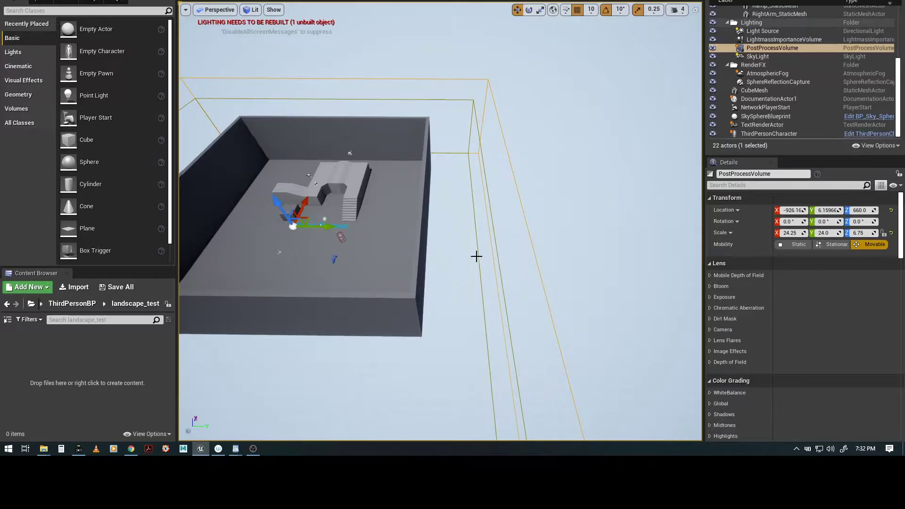
left_click(422, 208)
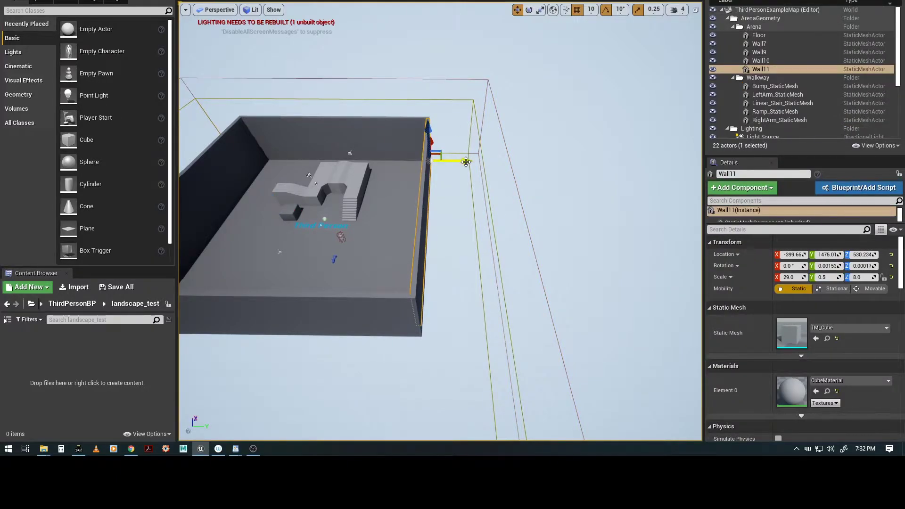
left_click_drag(457, 161, 701, 160)
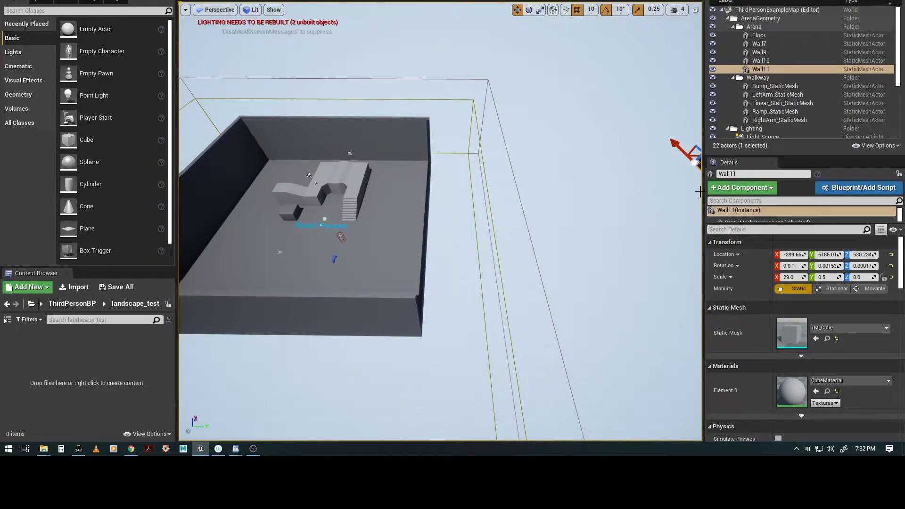
Step: Switch to landscape creation and set the new landscape's section size to 7x7 quads
mouse_move(406, 270)
left_mouse_down("alt")
mouse_move(467, 268)
mouse_move(409, 263)
left_mouse_up("alt")
left_click_drag(306, 266, 306, 274, "alt")
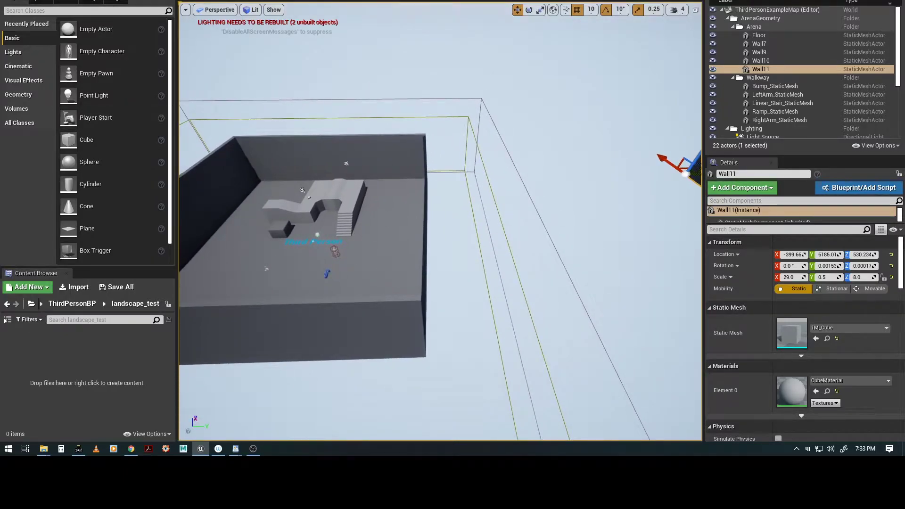
left_click(73, 1)
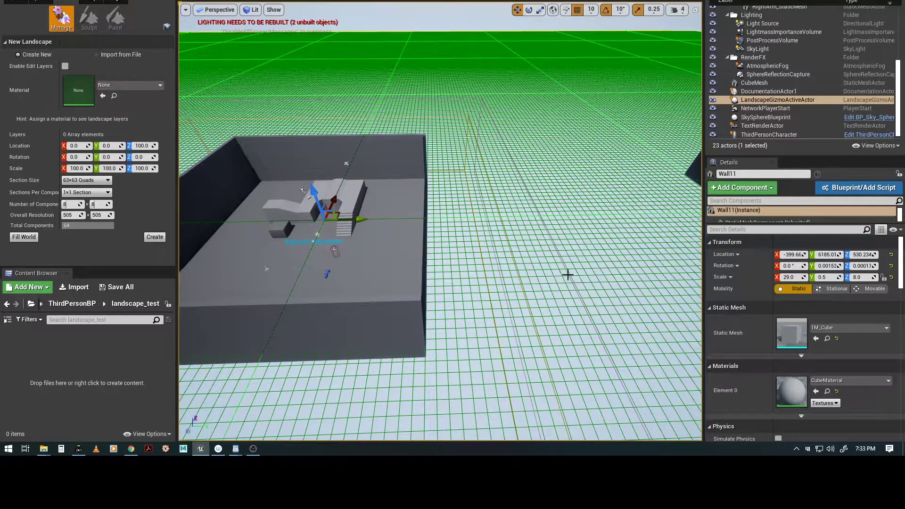
scroll(553, 286, "down", 6)
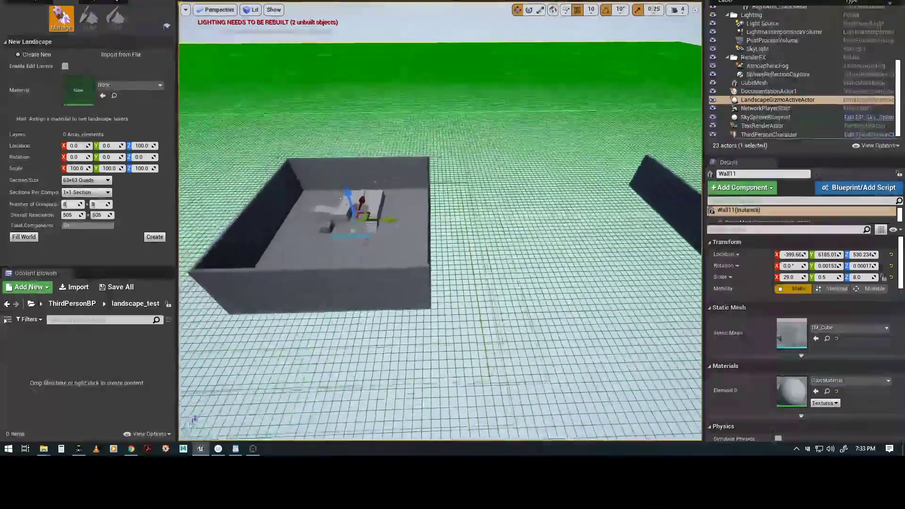
left_click_drag(553, 286, 302, 236, "alt")
left_click_drag(432, 215, 311, 278, "alt")
left_click_drag(650, 358, 569, 297, "alt")
scroll(479, 294, "up", 4)
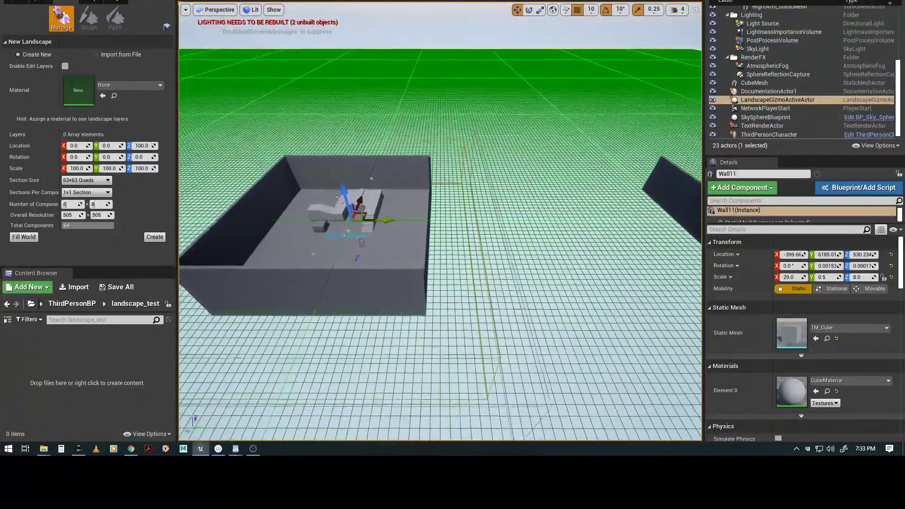
scroll(473, 299, "up", 2)
scroll(477, 296, "up", 2)
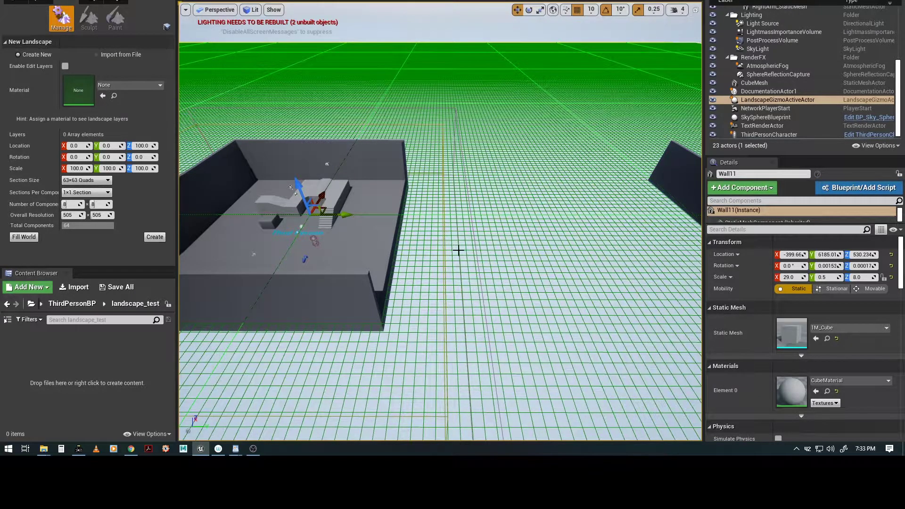
mouse_move(451, 267)
left_mouse_down("alt")
mouse_move(466, 279)
mouse_move(457, 283)
left_mouse_up("alt")
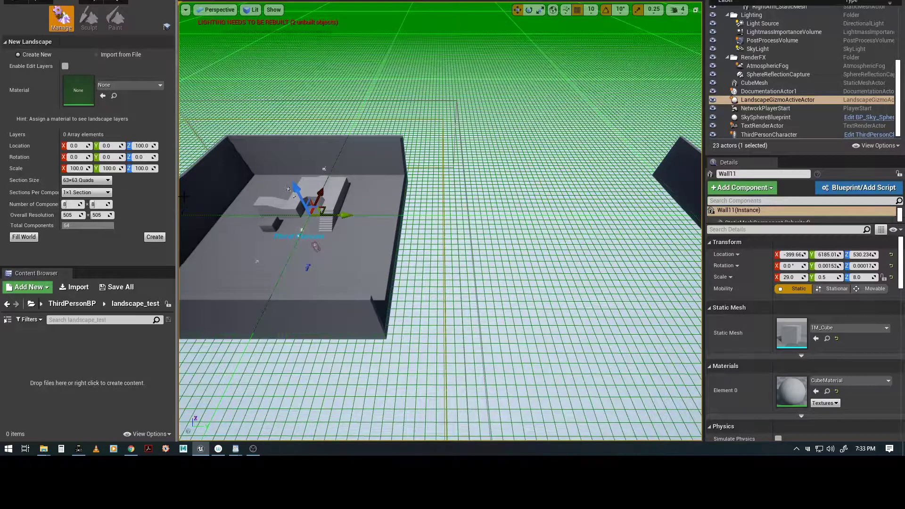
left_click(87, 180)
left_click(87, 189)
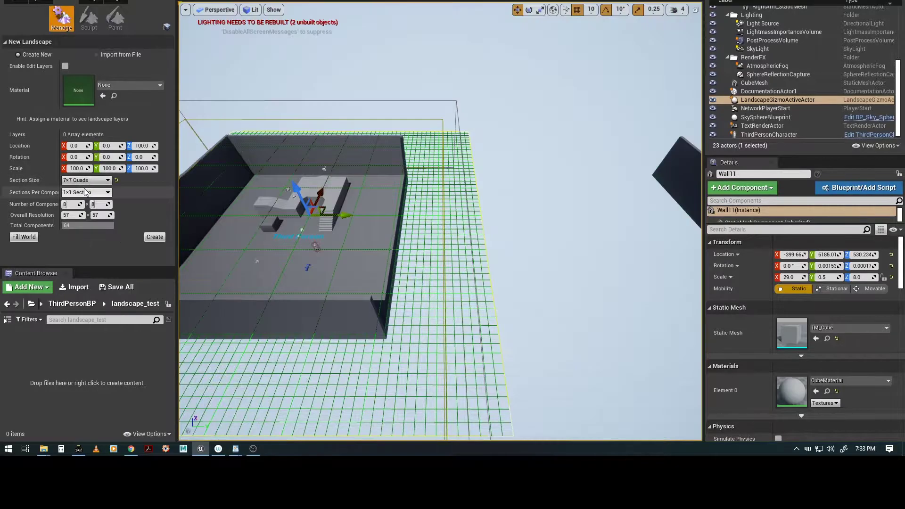
Step: Move the landscape preview outside the arena to Y 4160 and set its number of components to 6 x 6
left_click_drag(343, 214, 605, 228)
scroll(590, 293, "down", 5)
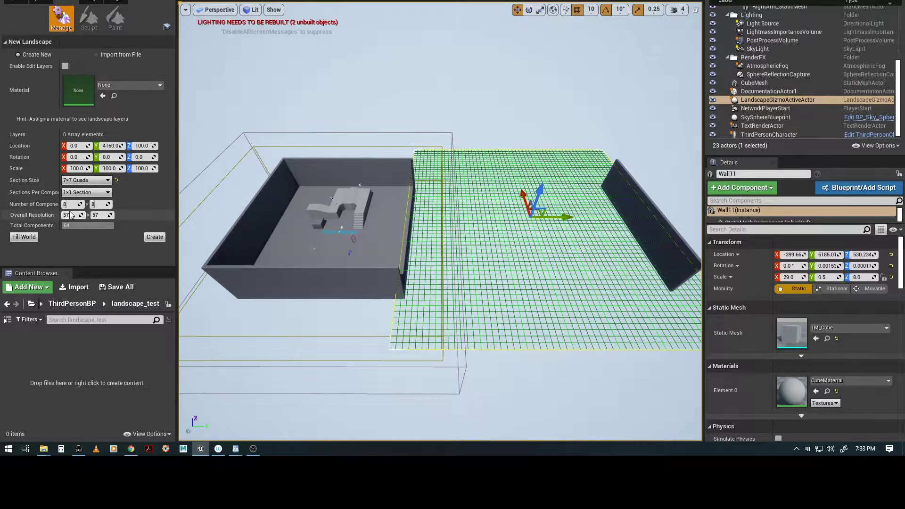
left_click(107, 203)
type("6")
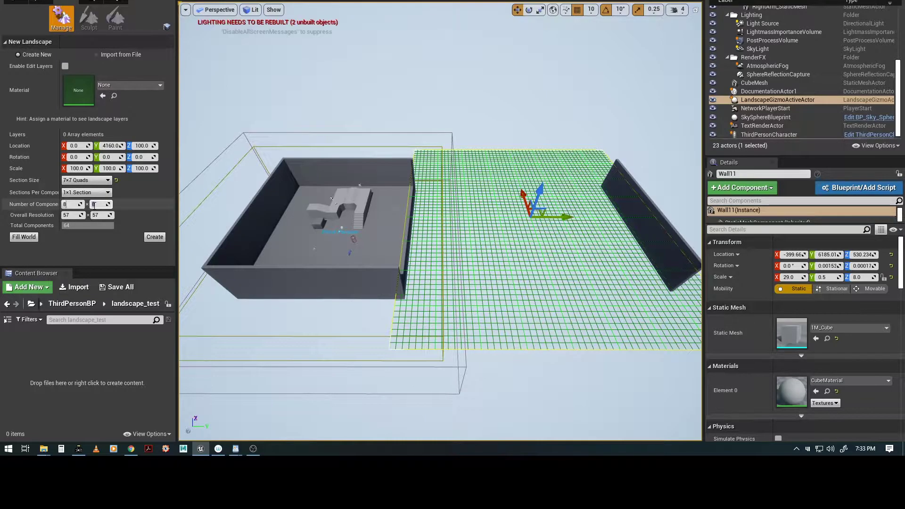
left_click(68, 204)
type("6")
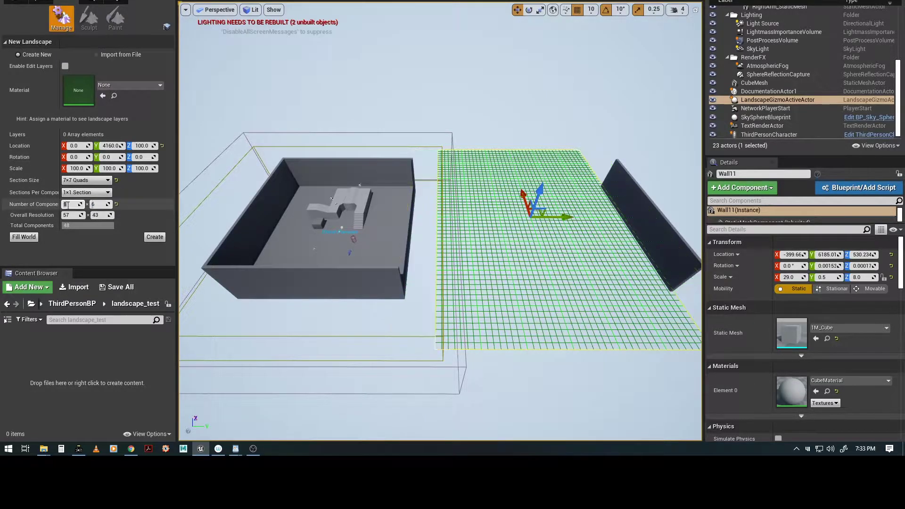
key("Tab")
Step: Shift the landscape preview back towards the arena to Y 3300 and create the landscape
left_click_drag(566, 217, 530, 223)
left_click_drag(495, 281, 475, 262, "alt")
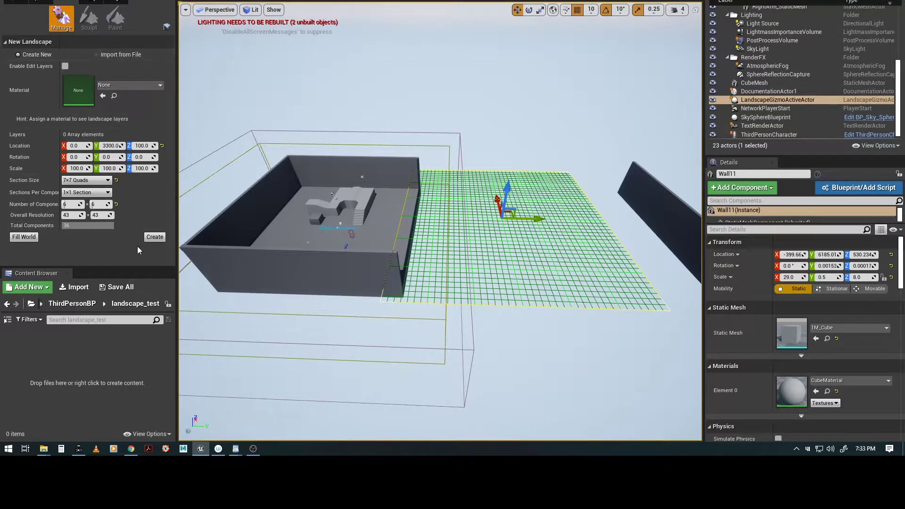
left_click(155, 237)
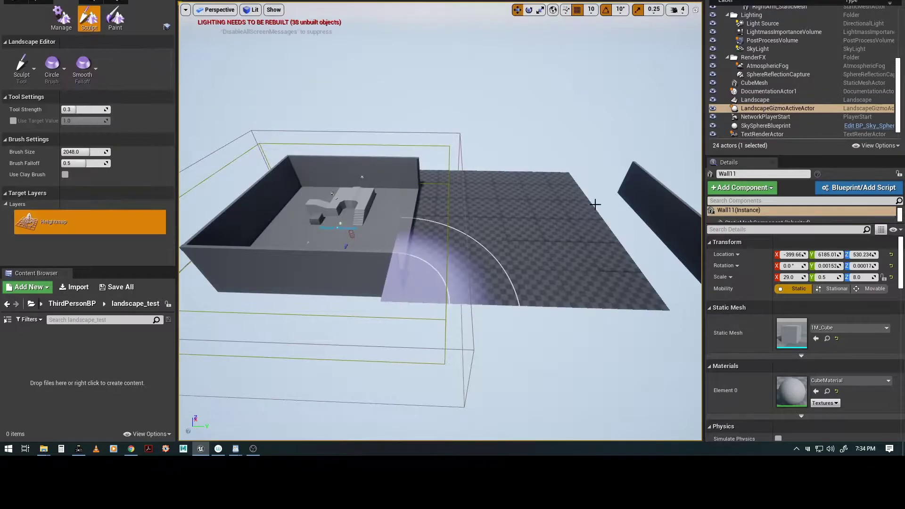
Step: Examine the new landscape and look through Wall11's properties, including the HLOD settings
scroll(471, 292, "up", 3)
right_click_drag(492, 291, 508, 287)
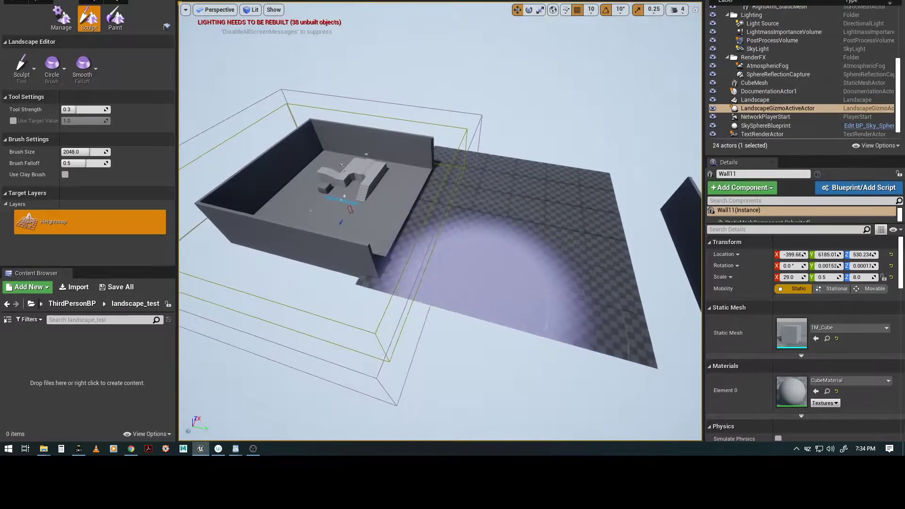
left_click_drag(492, 266, 486, 252, "alt")
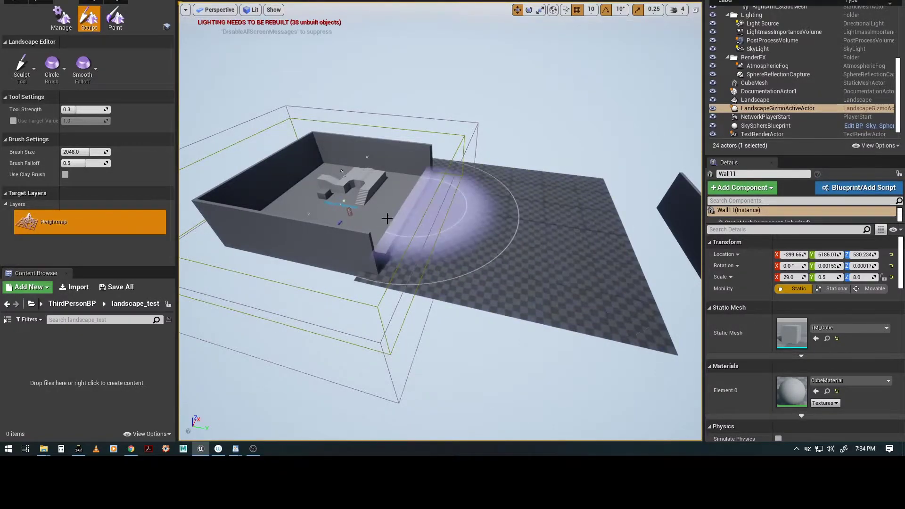
scroll(759, 348, "down", 3)
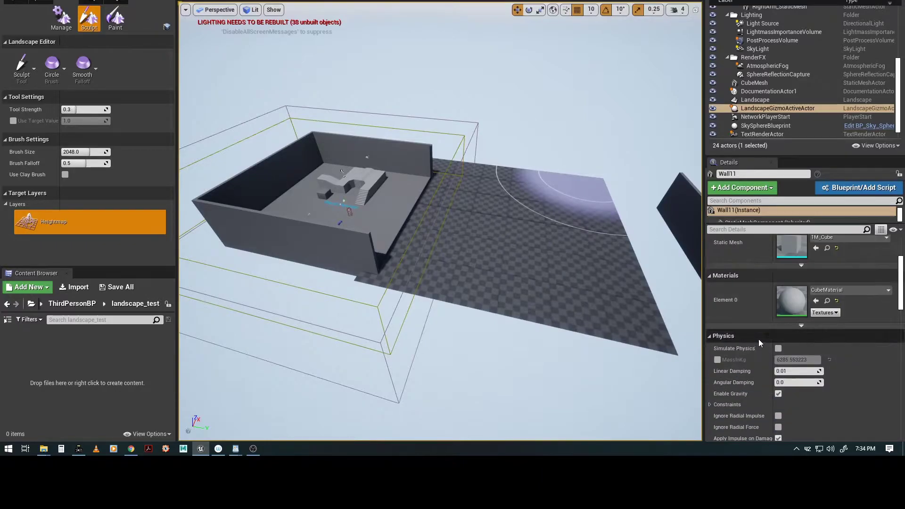
scroll(759, 338, "down", 3)
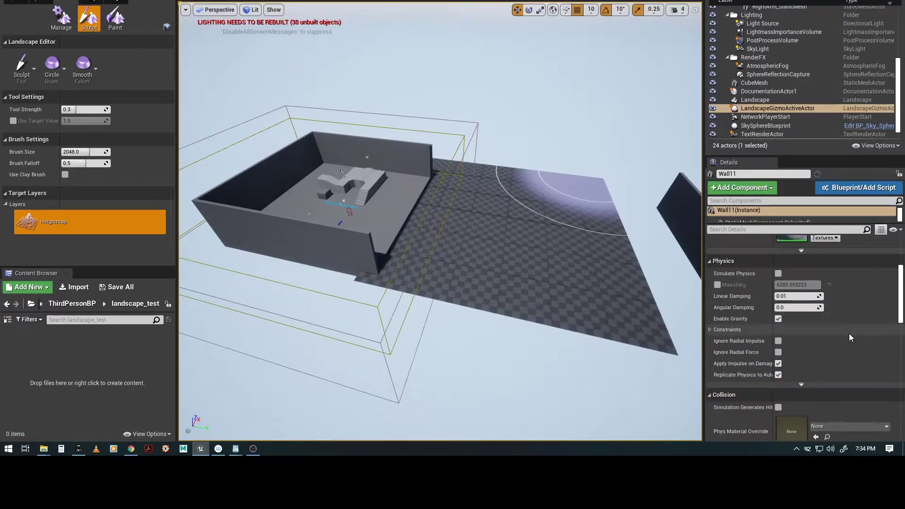
scroll(849, 332, "down", 5)
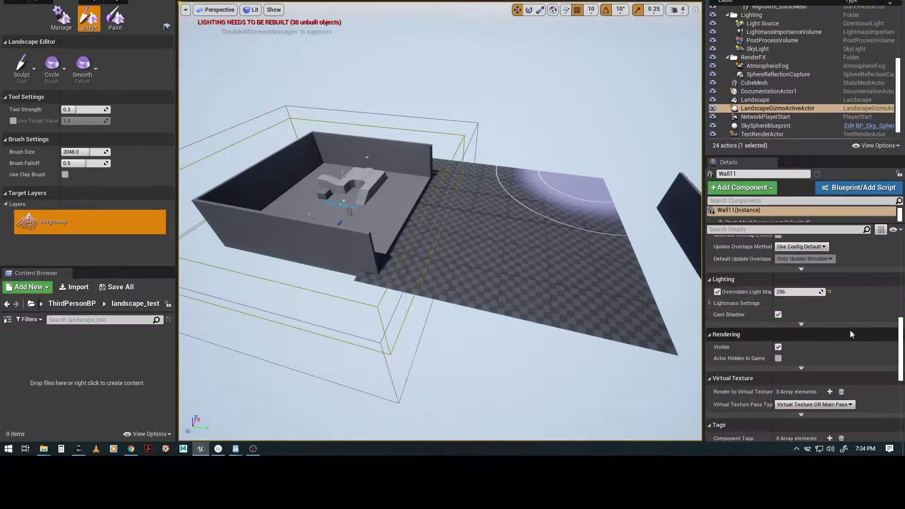
scroll(849, 330, "down", 6)
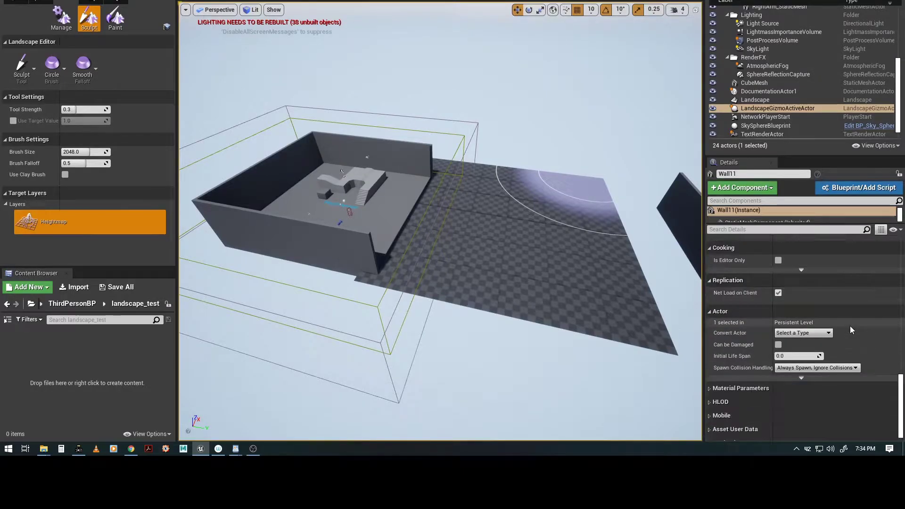
scroll(849, 326, "down", 1)
left_click(710, 391)
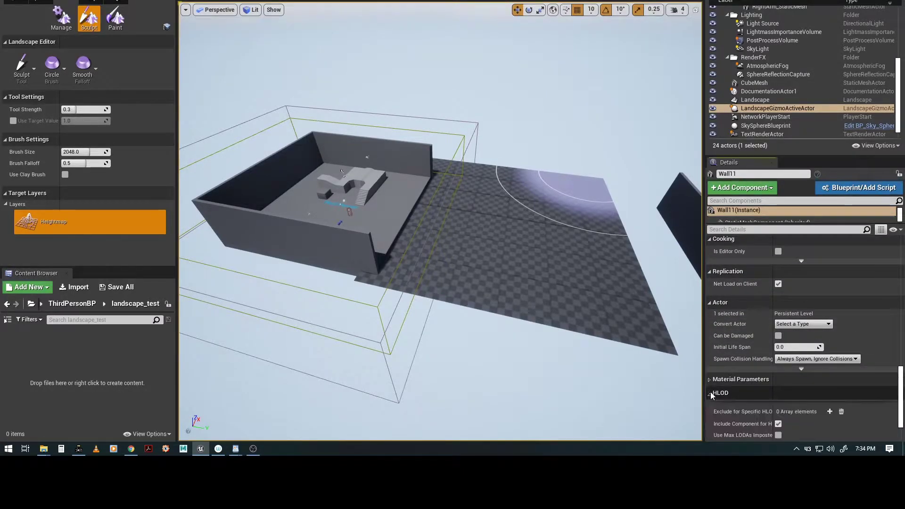
scroll(791, 379, "down", 2)
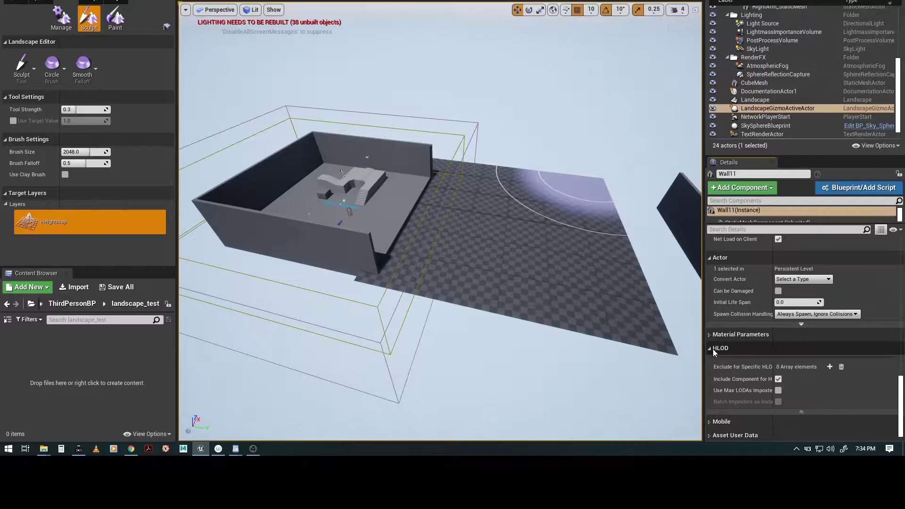
scroll(810, 351, "up", 10)
scroll(813, 346, "up", 6)
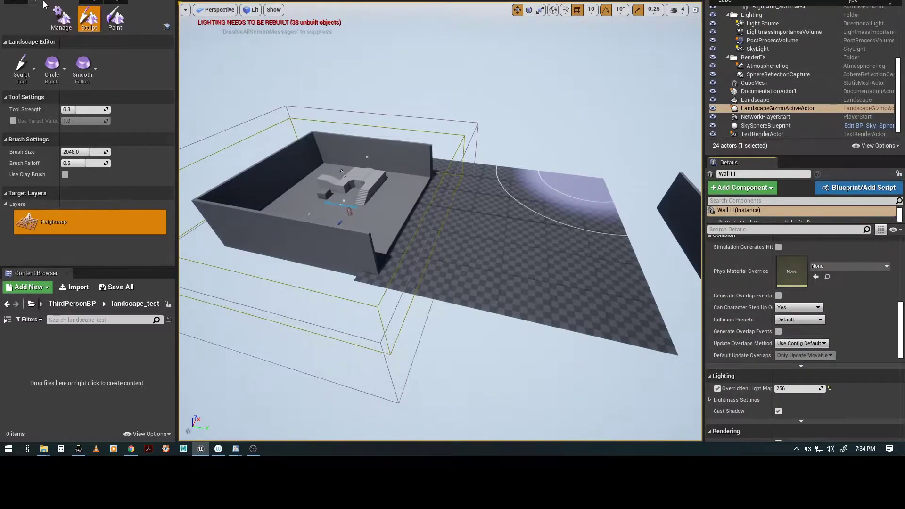
Step: Leave landscape editing, select the landscape and set its Max LODLevel to 0
left_click(14, 1)
left_click(619, 281)
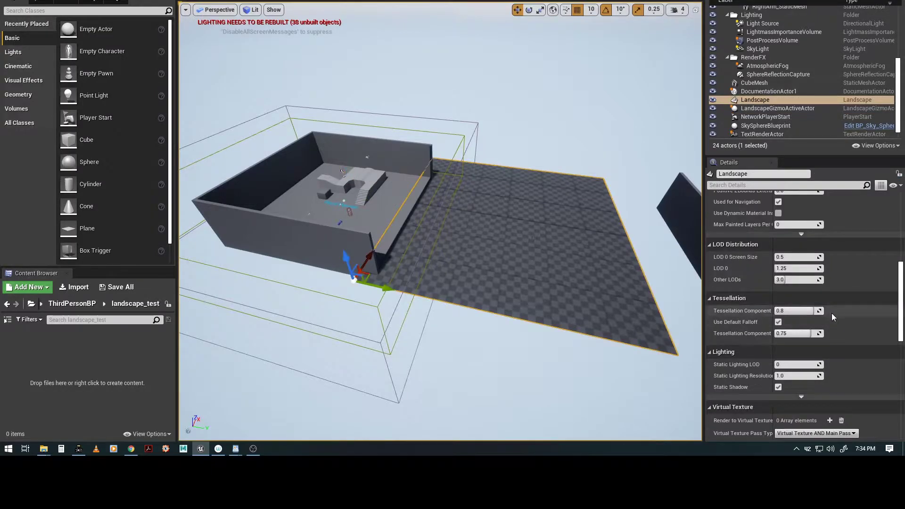
scroll(867, 346, "down", 3)
scroll(866, 340, "up", 12)
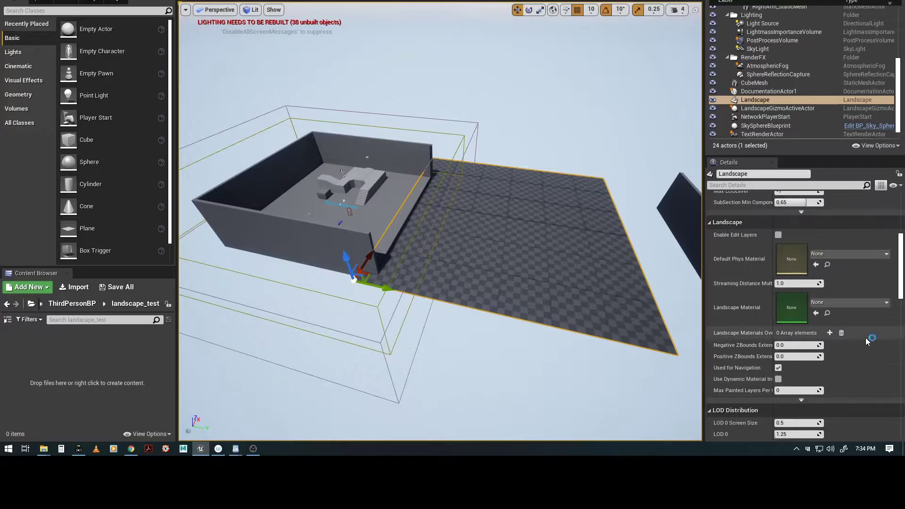
scroll(864, 337, "up", 4)
left_click(792, 265)
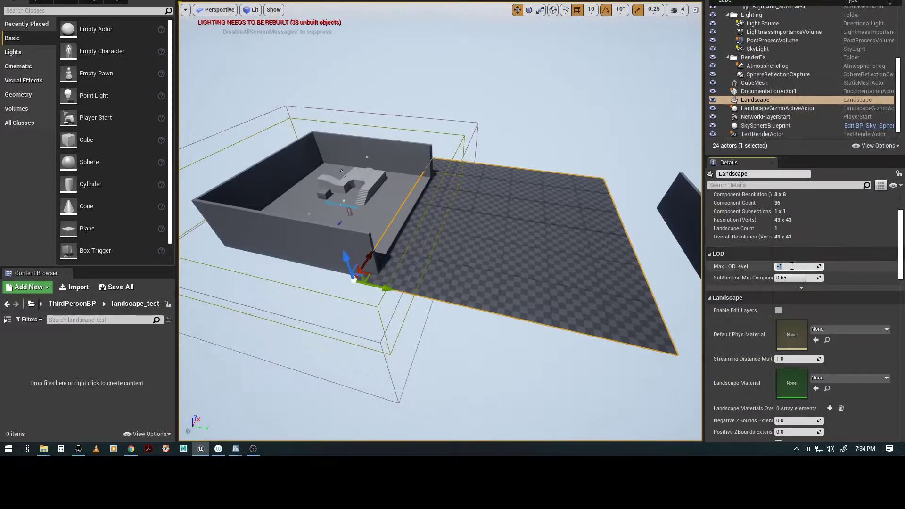
type("0")
key("Tab")
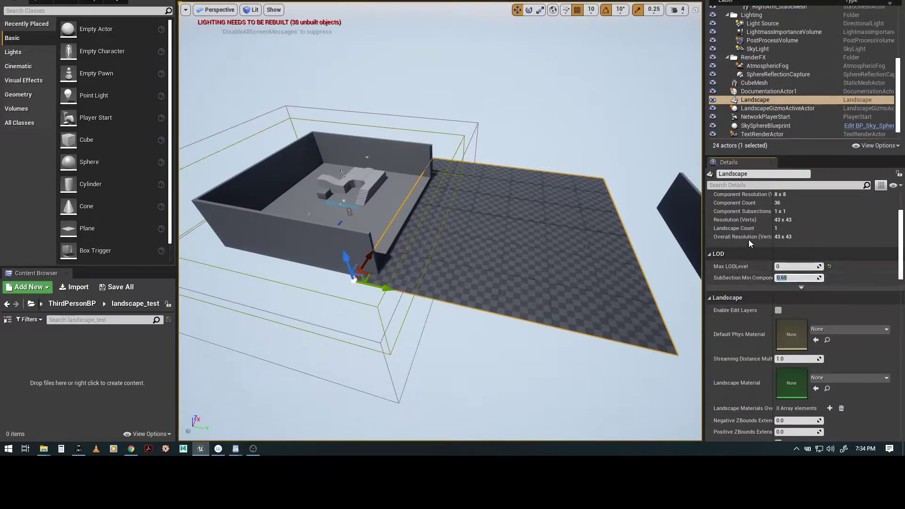
left_click_drag(471, 264, 542, 270, "alt")
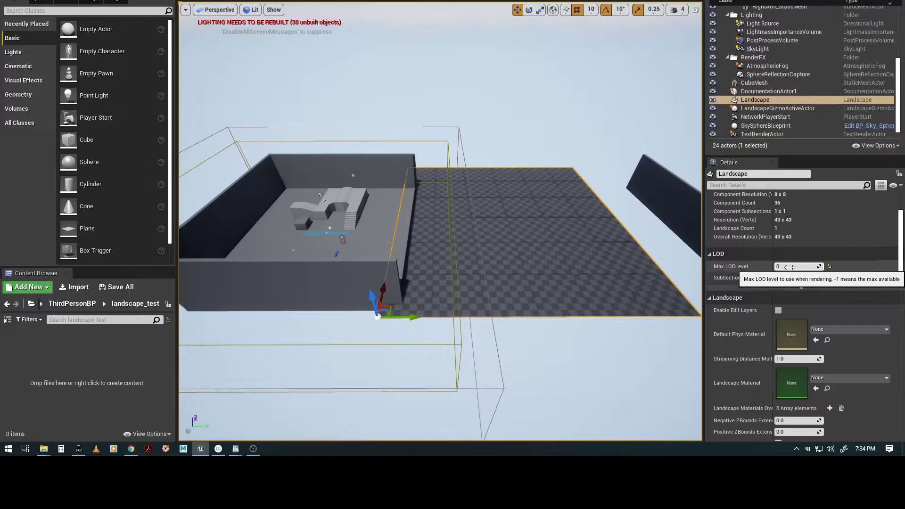
left_click_drag(579, 290, 537, 296, "alt")
mouse_move(421, 239)
left_mouse_down("alt")
mouse_move(431, 236)
mouse_move(421, 239)
left_mouse_up("alt")
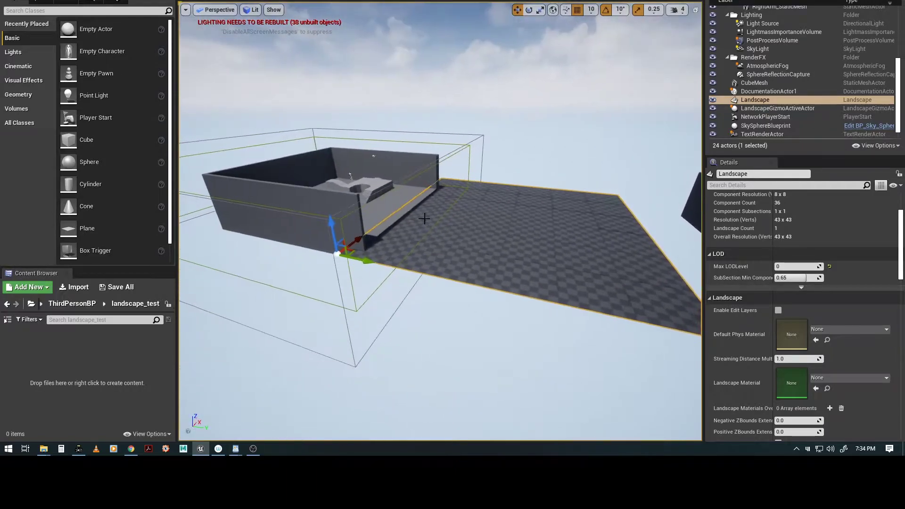
left_click_drag(500, 256, 462, 242, "alt")
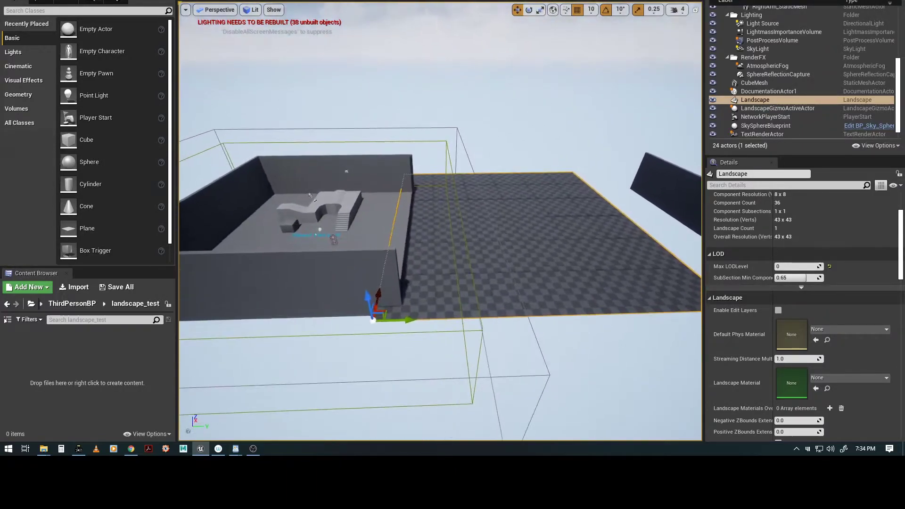
scroll(444, 262, "down", 2)
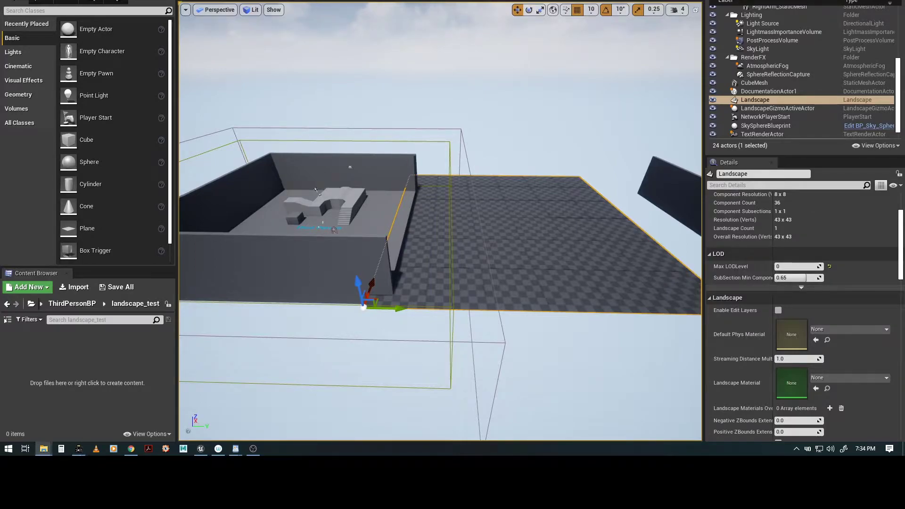
Step: Import the ten Albedo and AO texture images from the landscape shading folder into the project's landscape_test folder
mouse_move(273, 0)
left_mouse_down()
mouse_move(296, 0)
mouse_move(287, 40)
mouse_move(266, 32)
left_mouse_up()
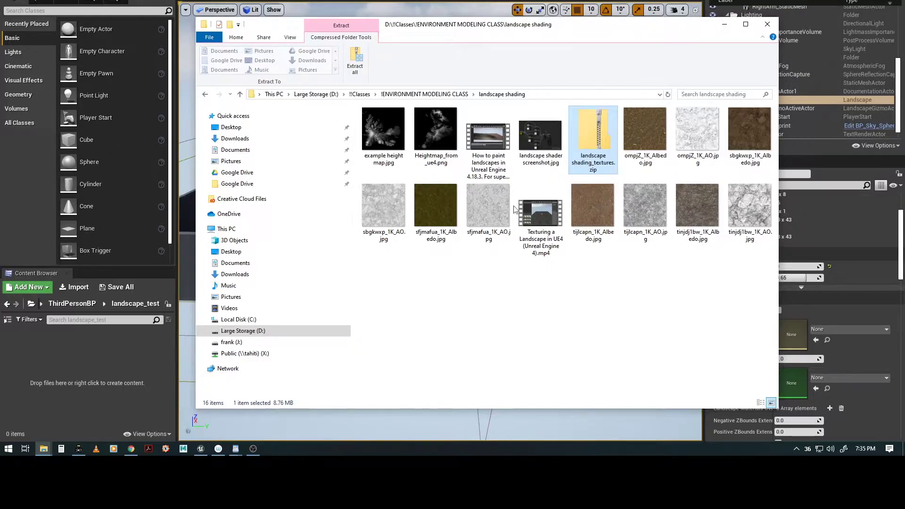
left_click(650, 140)
left_click(698, 135, "ctrl")
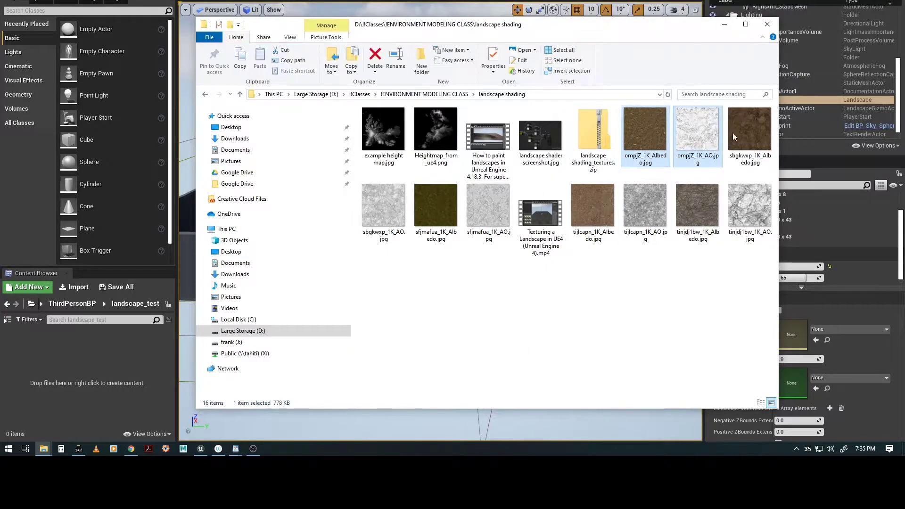
left_click(749, 137, "ctrl")
left_click(749, 209, "ctrl")
left_click(697, 210, "ctrl")
left_click(647, 213, "ctrl")
left_click(592, 212, "ctrl")
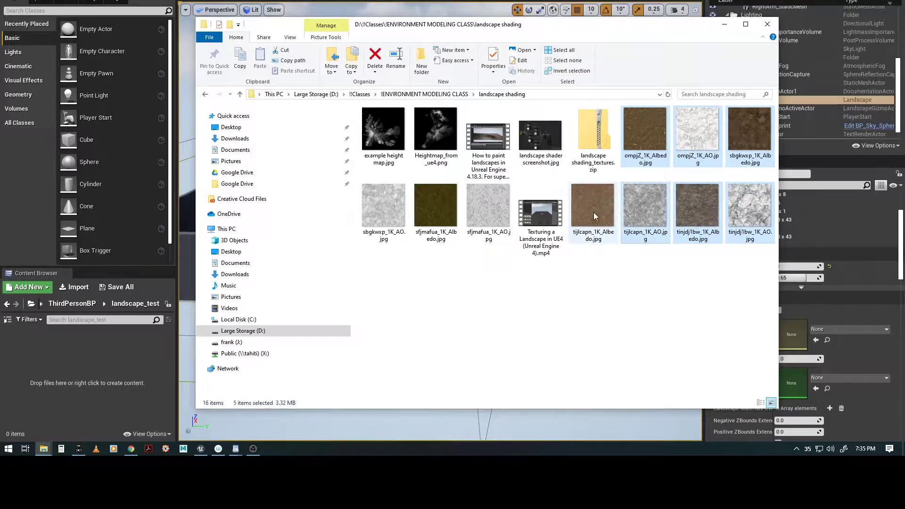
left_click(499, 209, "ctrl")
left_click(438, 206, "ctrl")
left_click(386, 212, "ctrl")
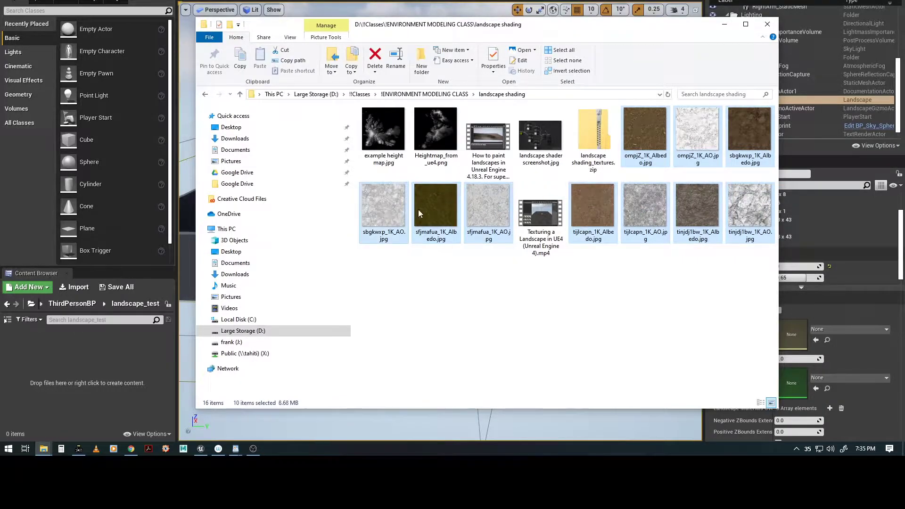
left_click_drag(58, 372, 55, 360)
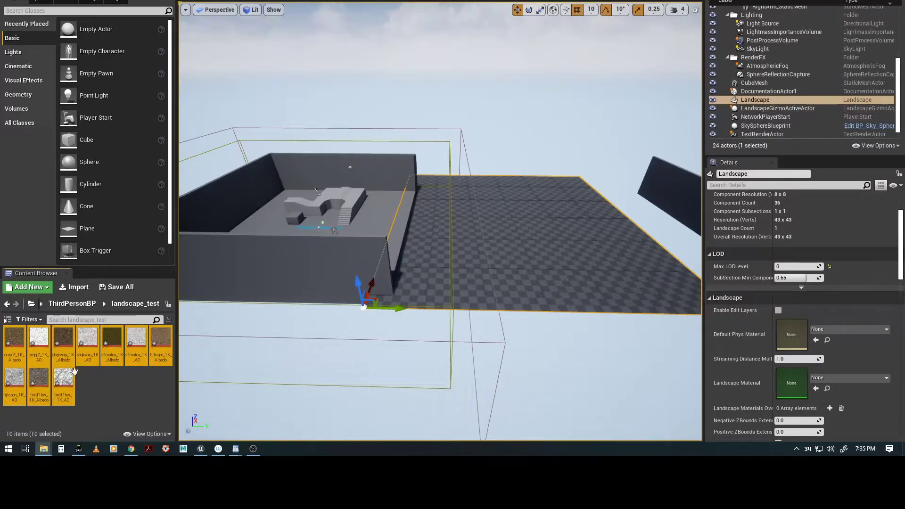
Step: Create a material named landscape_mat in the landscape_test folder
right_click(106, 382)
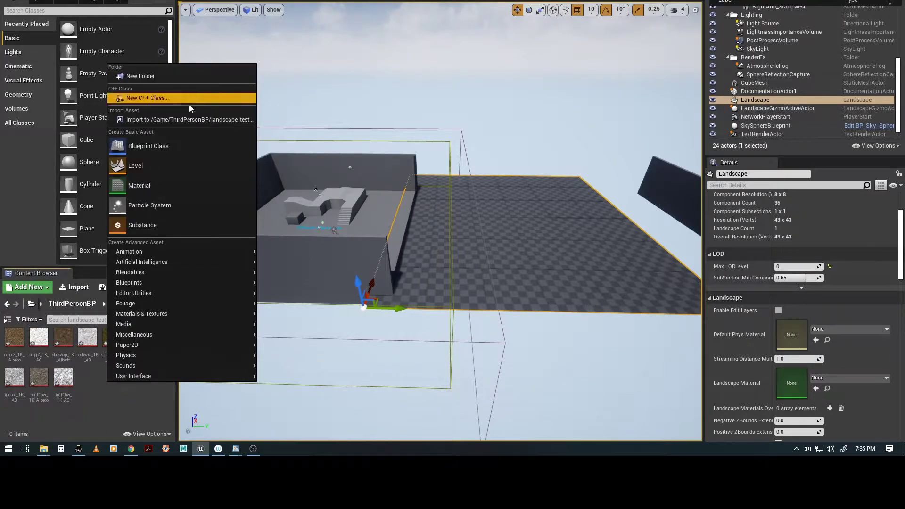
left_click(141, 185)
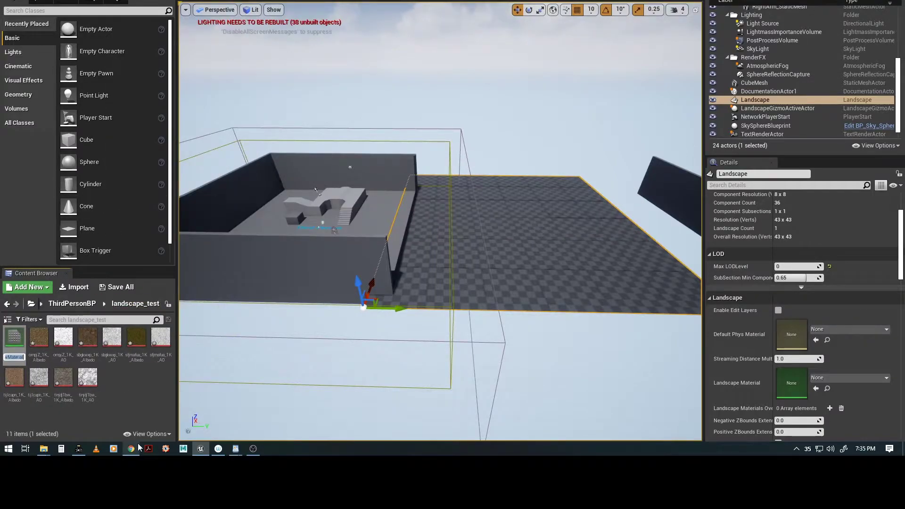
type("M")
key("BackSpace")
type("ndscape_mat")
key("Return")
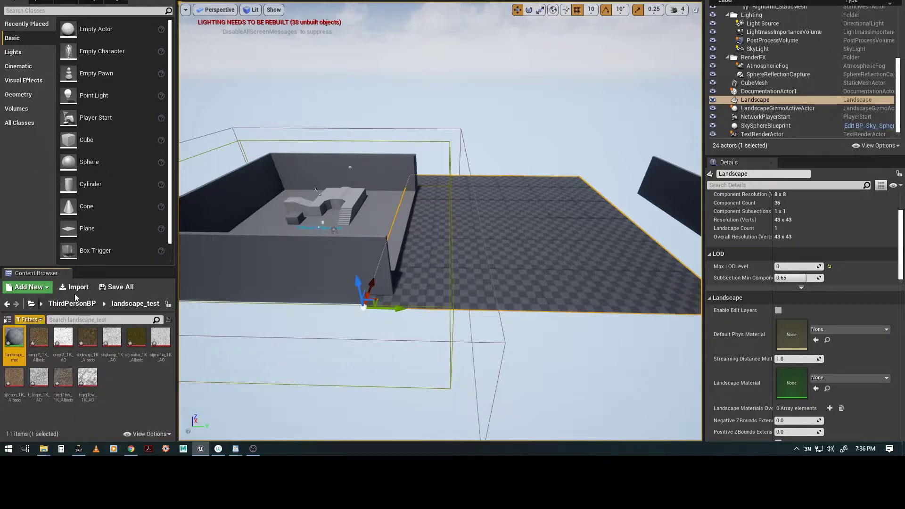
Step: Open landscape_mat in the material editor and move its result node to the right to free graph space for its input nodes
double_click(15, 339)
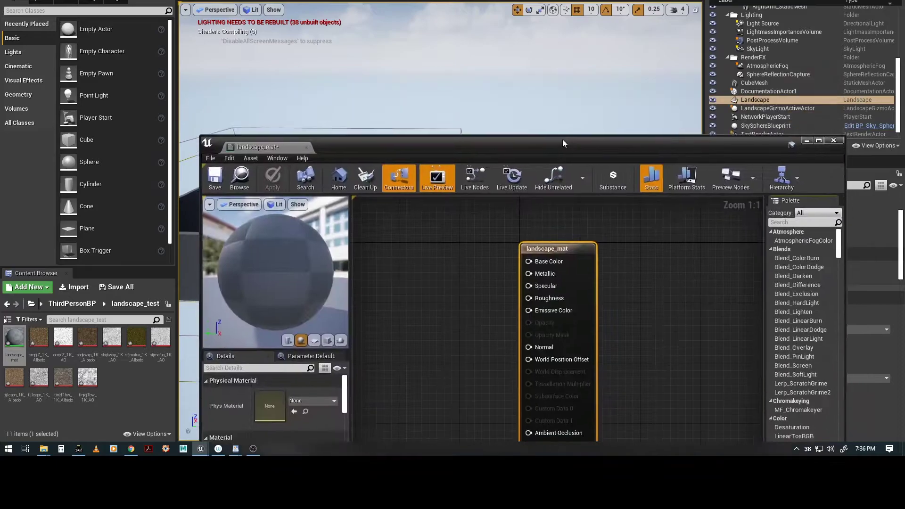
left_click_drag(562, 140, 528, 12)
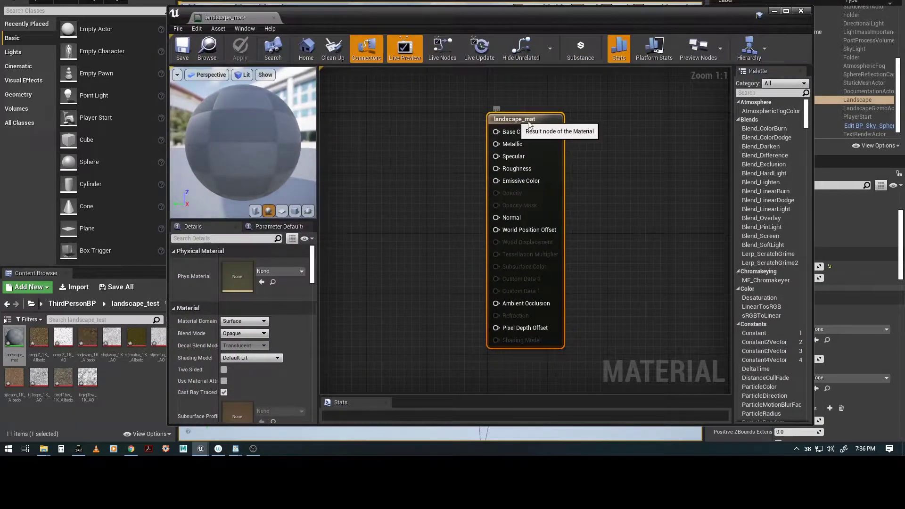
left_click_drag(536, 132, 699, 133)
scroll(602, 189, "down", 3)
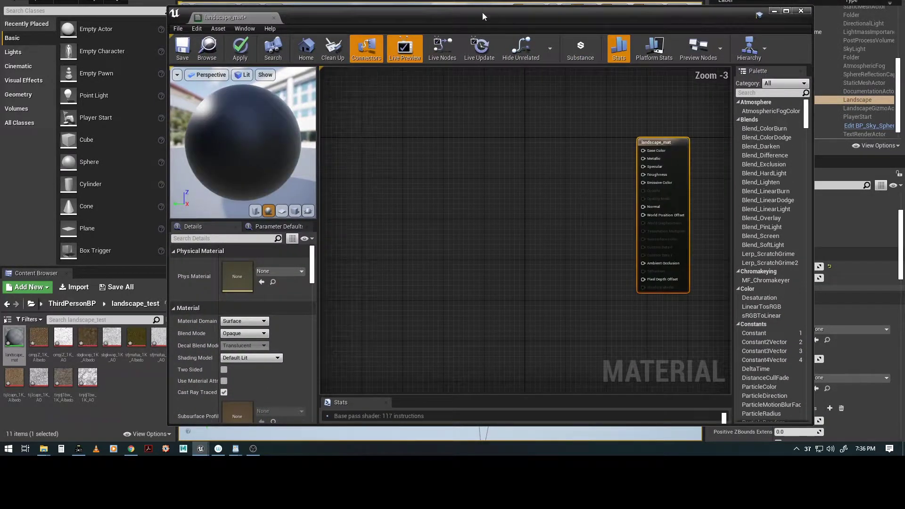
left_click_drag(321, 14, 343, 10)
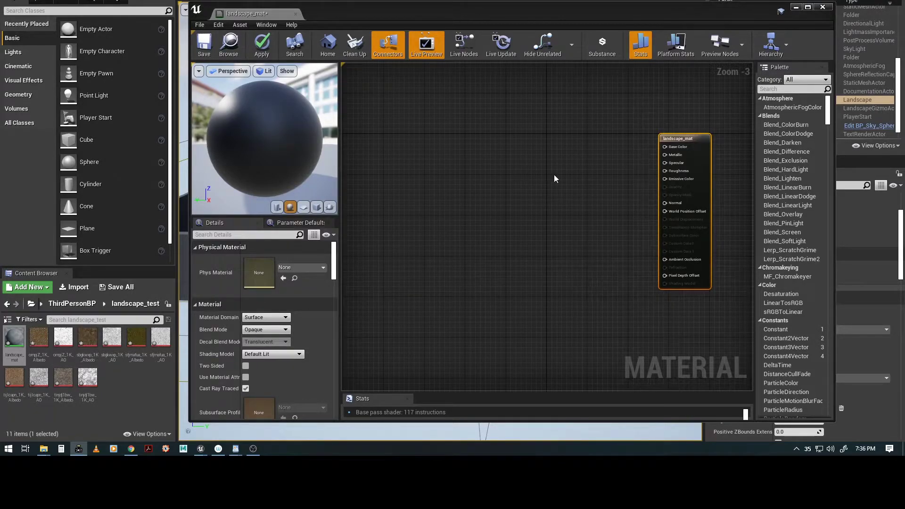
Step: Add a LandscapeLayerBlend node to the graph and place it just before the material's result node
right_click(561, 163)
type("landsca")
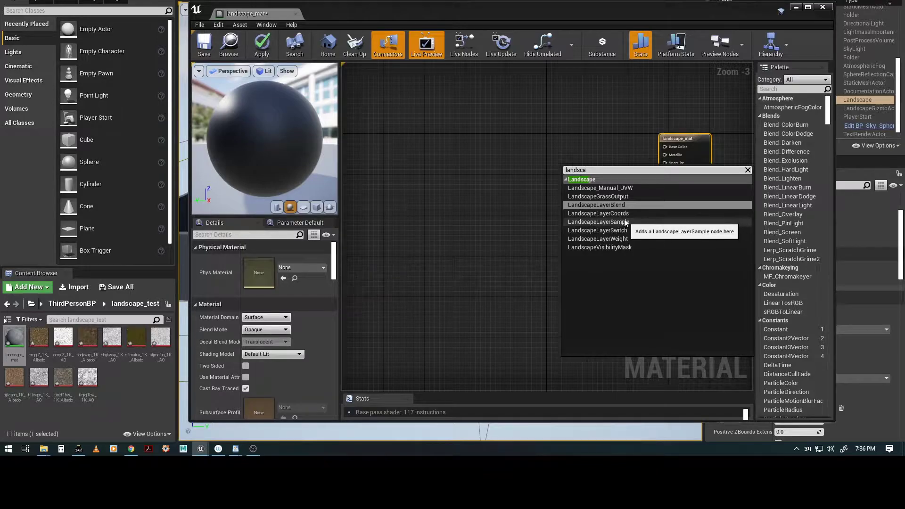
left_click(615, 204)
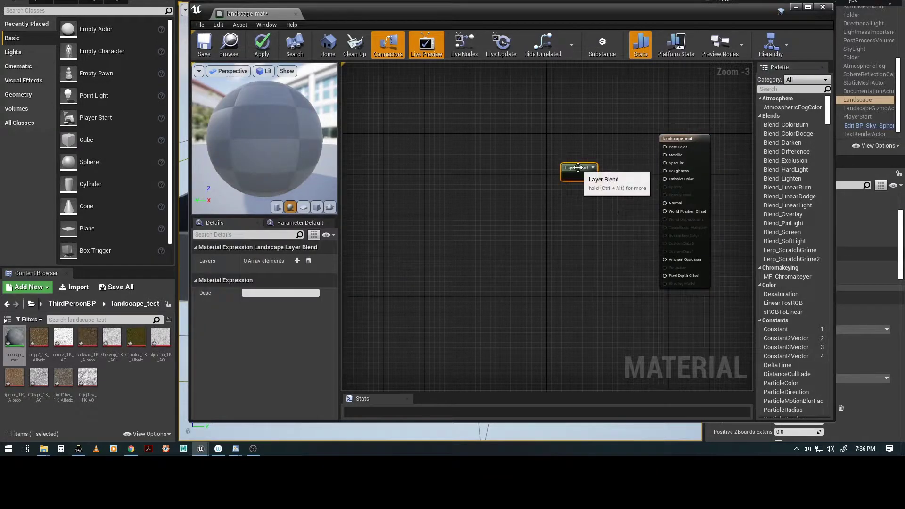
left_click_drag(576, 171, 592, 171)
Step: Add a LandscapeLayerCoords node well to the left of the Layer Blend node and set its Mapping Scale to 3.5
right_click(417, 152)
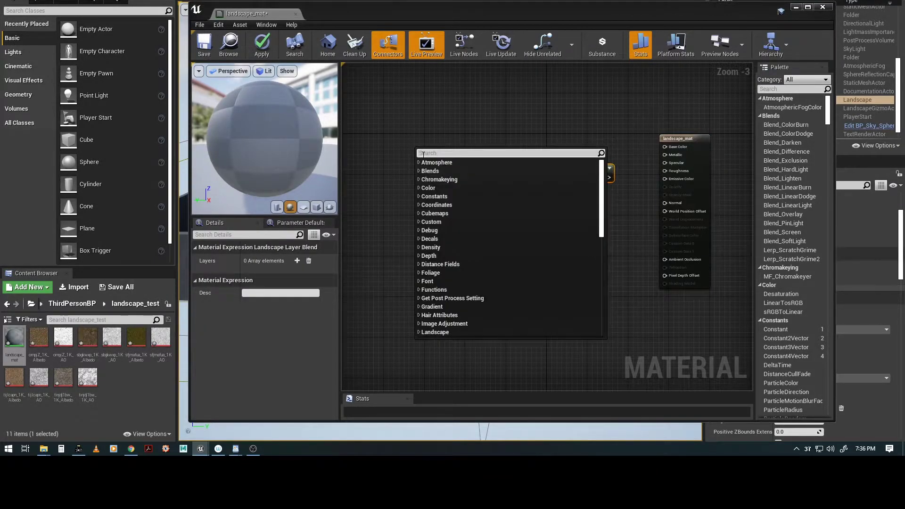
type("landsc")
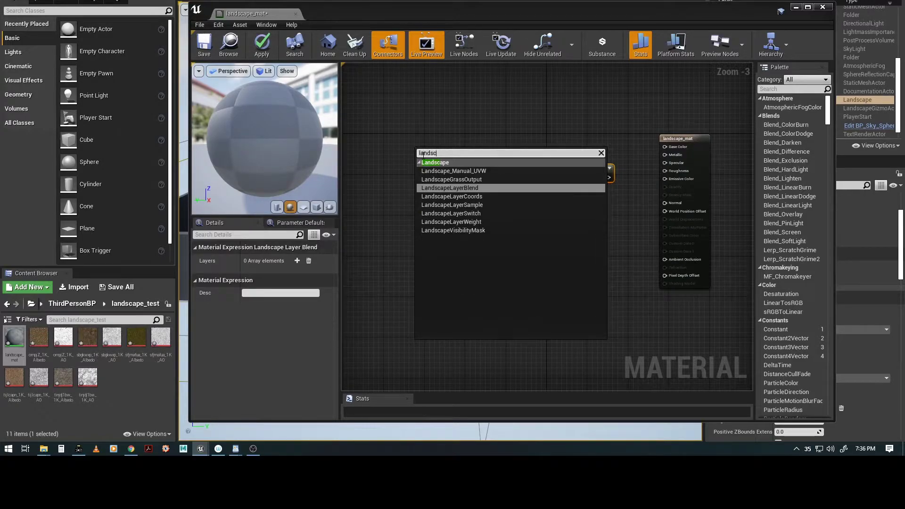
left_click(465, 197)
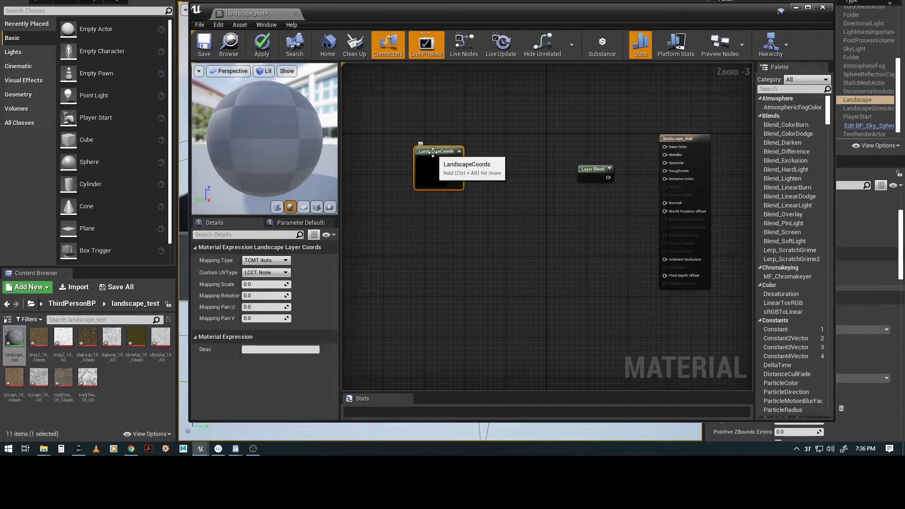
left_click_drag(432, 153, 380, 164)
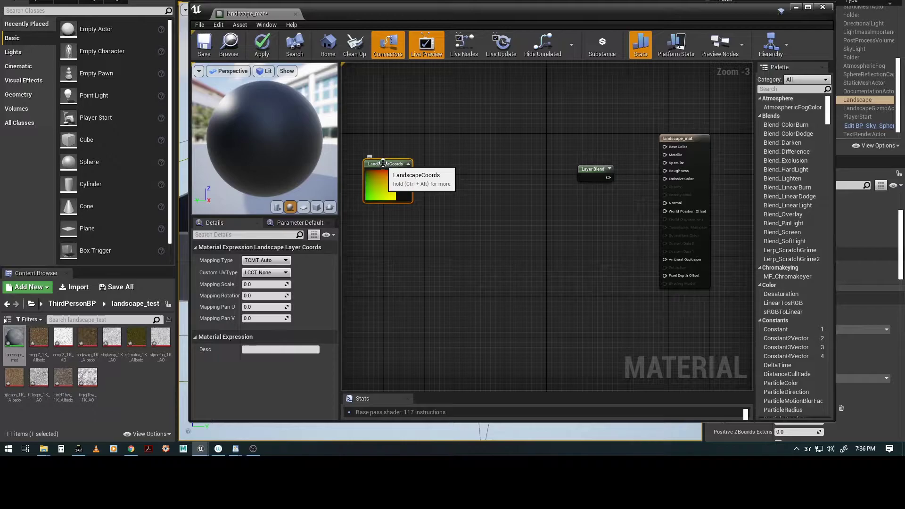
left_click(258, 286)
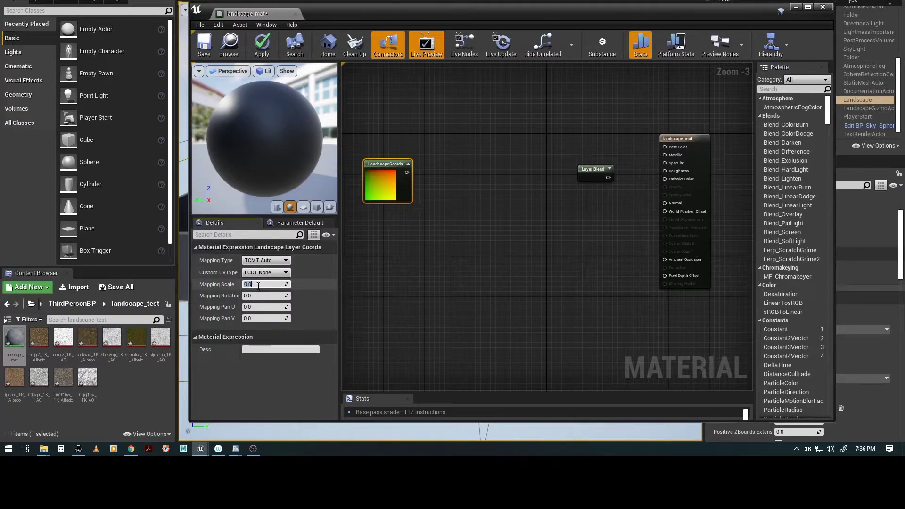
type("3.4")
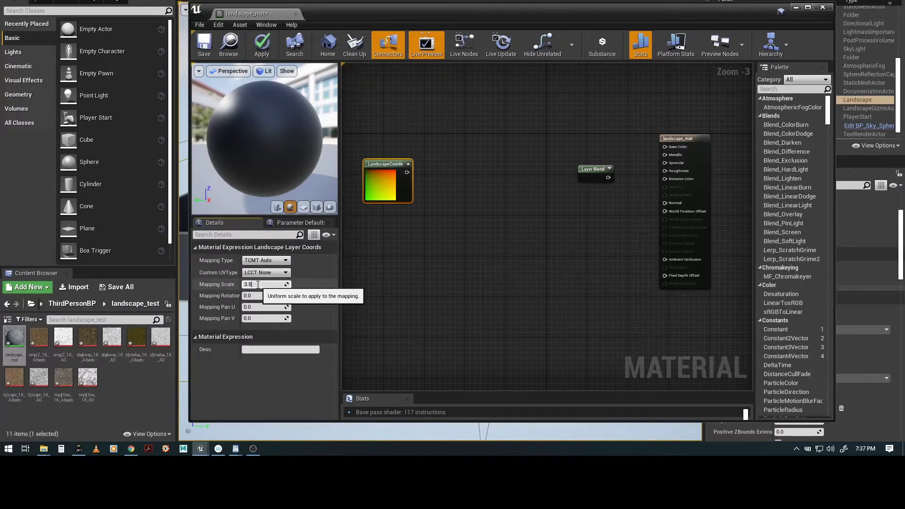
key("Return")
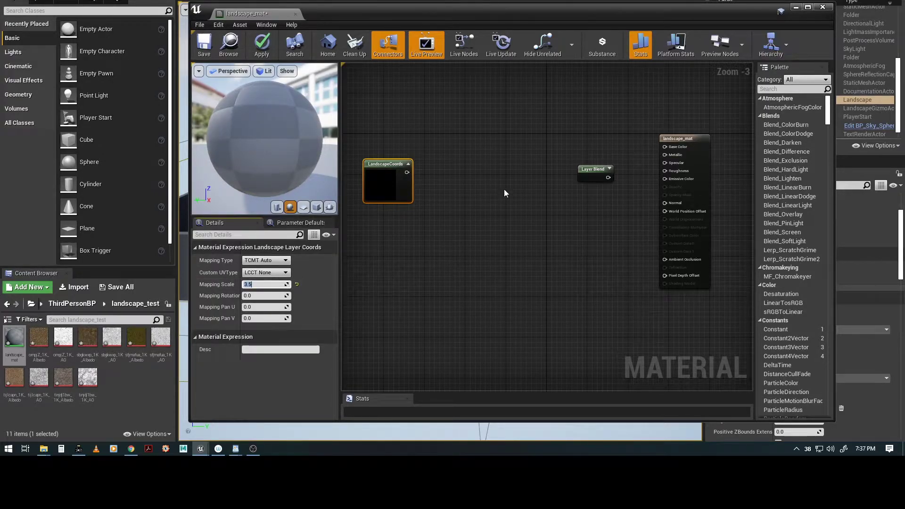
Step: Add four layers to the Layer Blend node
left_click_drag(592, 169, 595, 169)
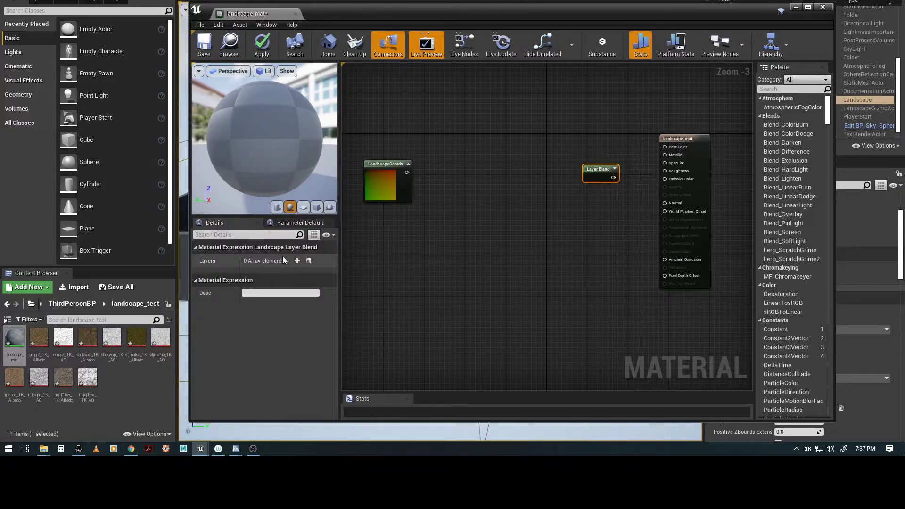
left_click(297, 260)
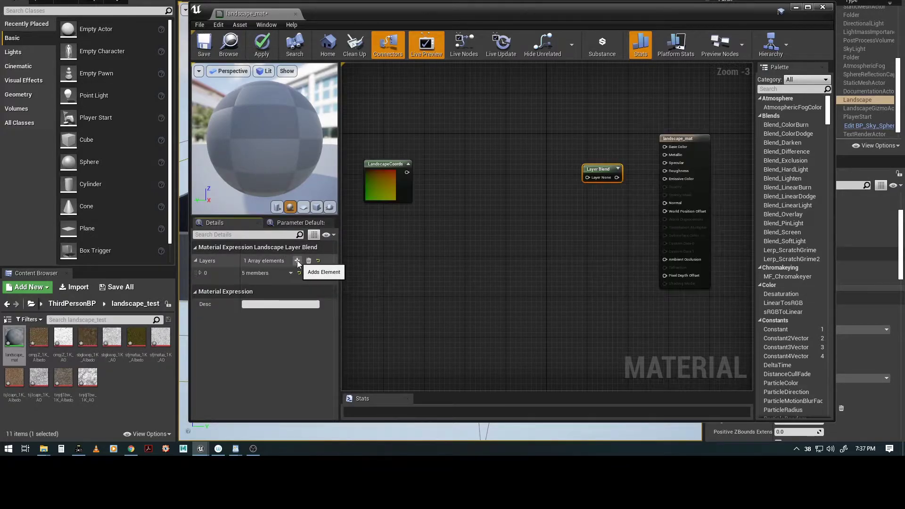
left_click(297, 261)
left_click(297, 261)
left_click(297, 261)
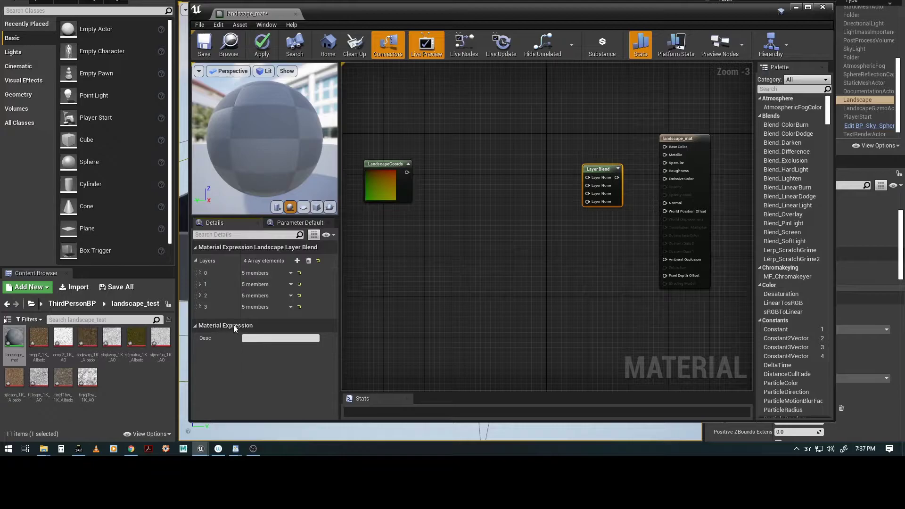
Step: Name the Layer Blend node's first layer rock and set its Blend Type to LB Height Blend
left_click_drag(250, 210, 249, 156)
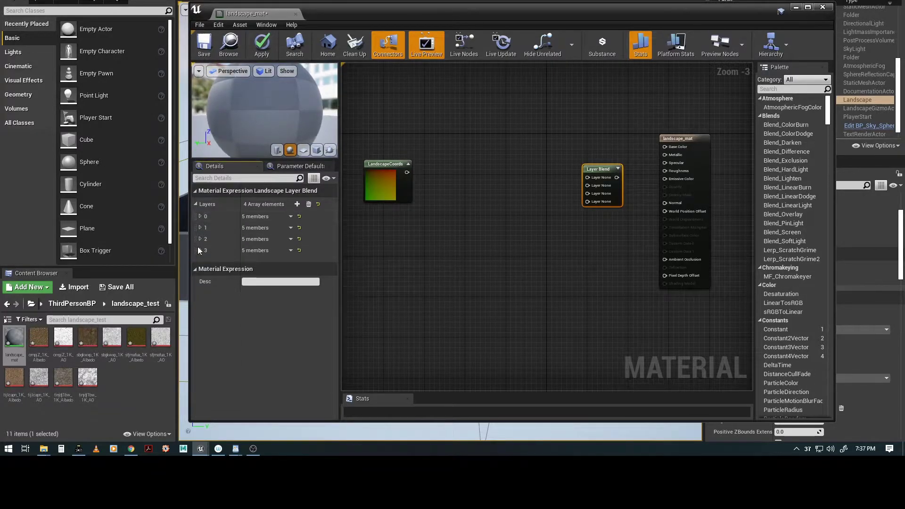
left_click(199, 216)
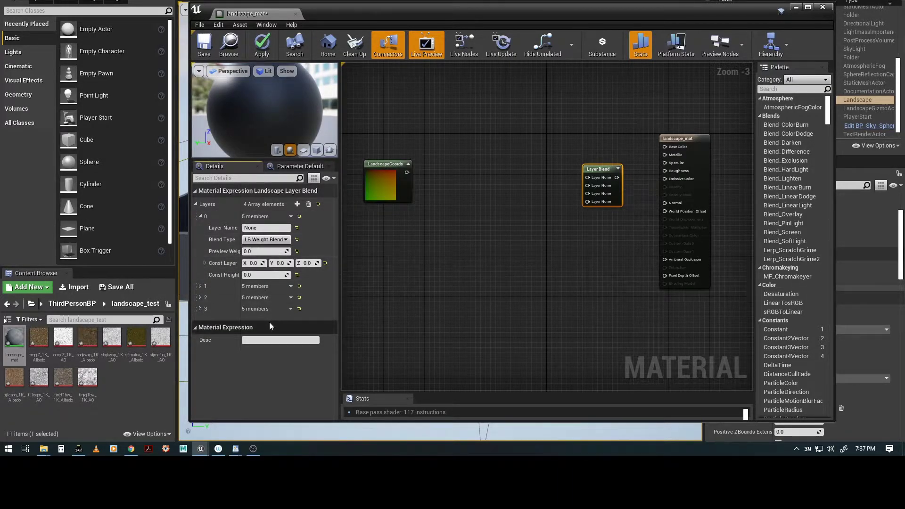
left_click(262, 227)
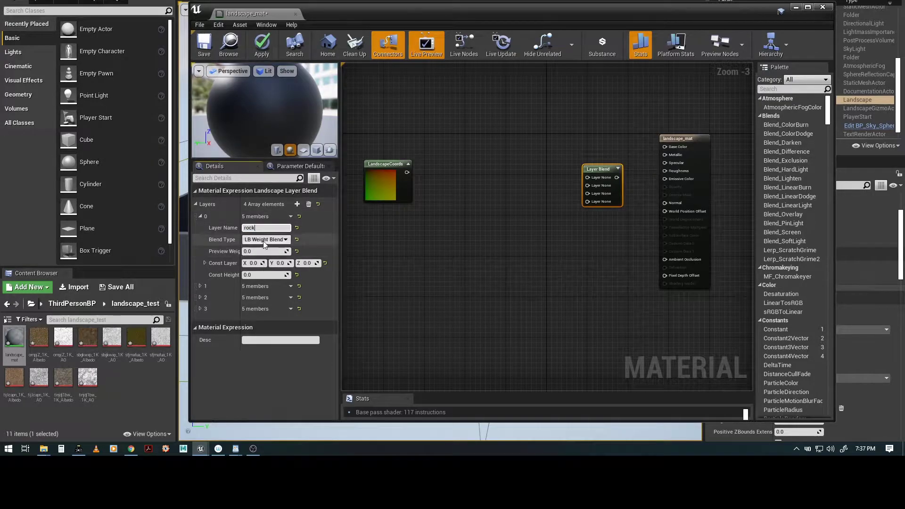
left_click(265, 240)
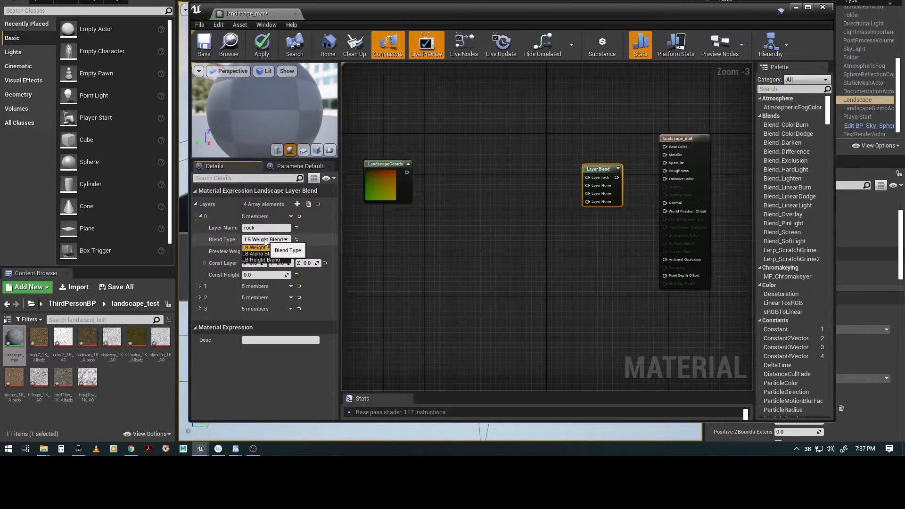
left_click(266, 260)
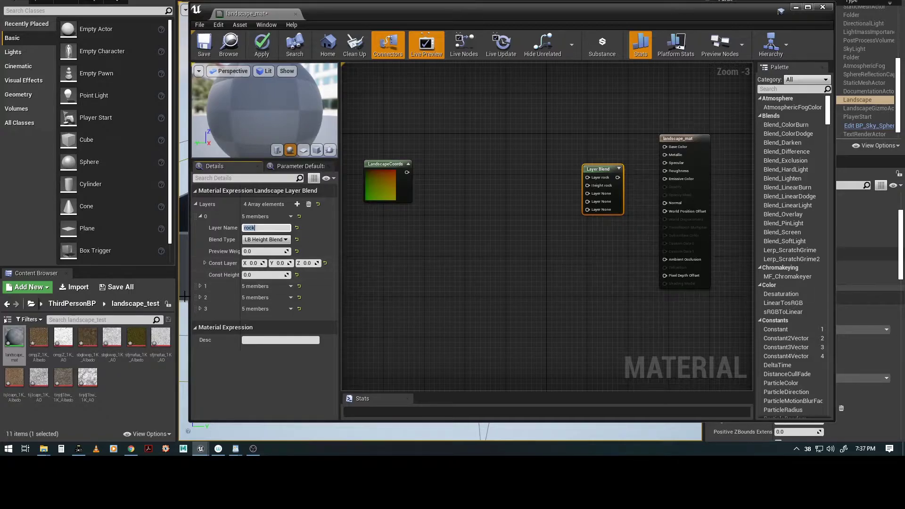
Step: Name layer 1 dirt, set its Blend Type to LB Height Blend and its Preview Weight to 0.2
left_click(200, 286)
left_click(264, 297)
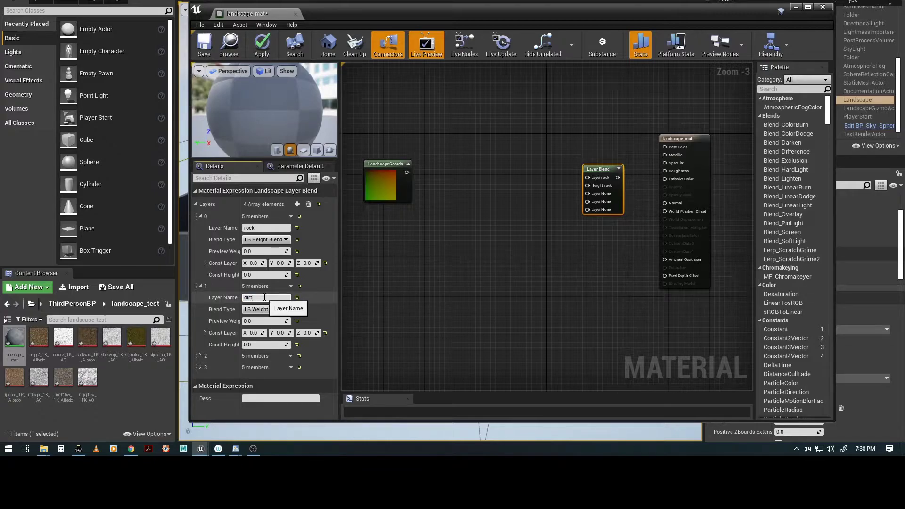
left_click(263, 309)
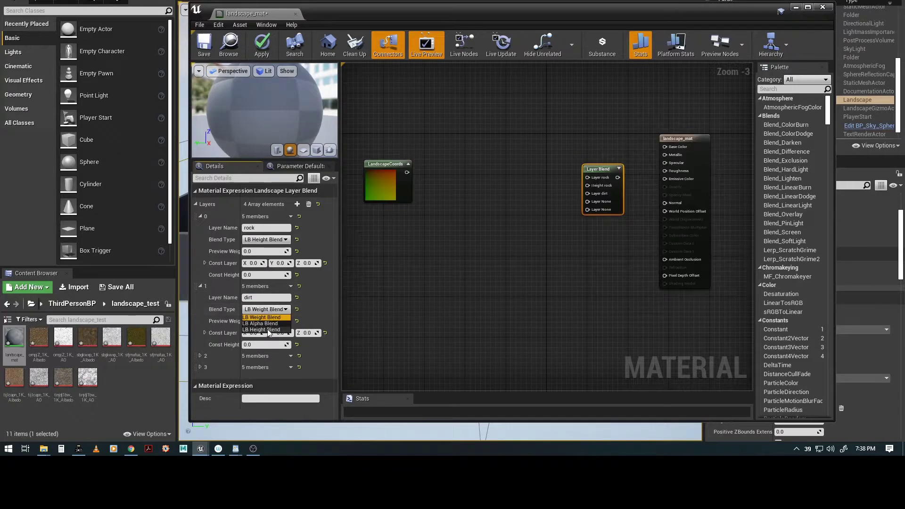
left_click(267, 329)
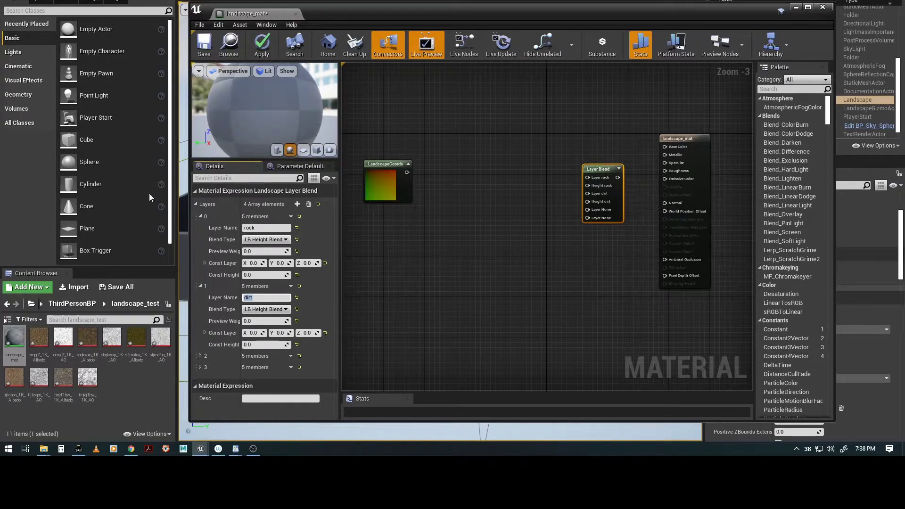
left_click(260, 320)
type("0.2")
key("Tab")
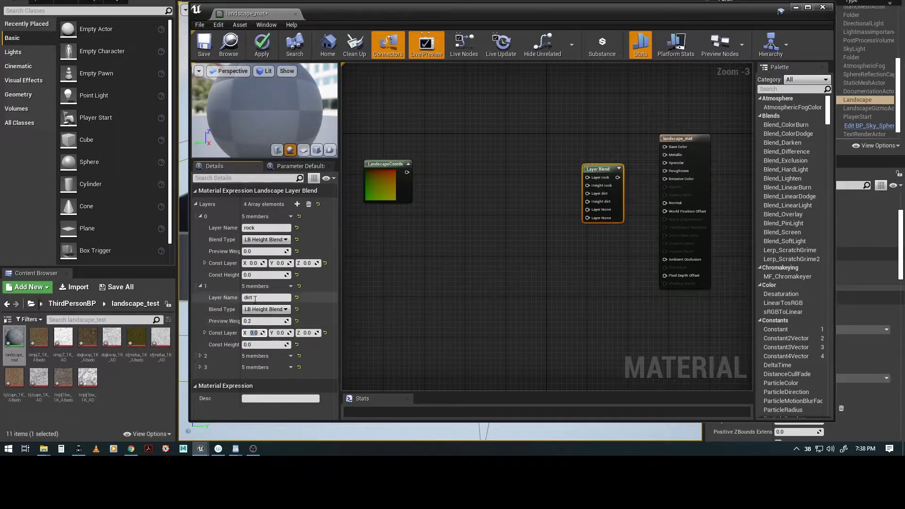
Step: Name layer 2 dry_grass and set its Blend Type to LB Height Blend
left_click(202, 356)
scroll(217, 321, "down", 2)
left_click(260, 321)
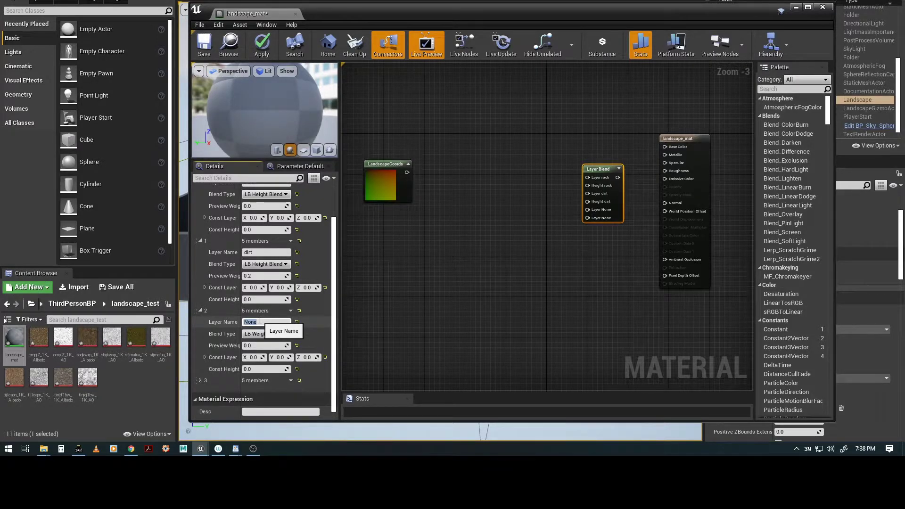
type("dry")
key("Return")
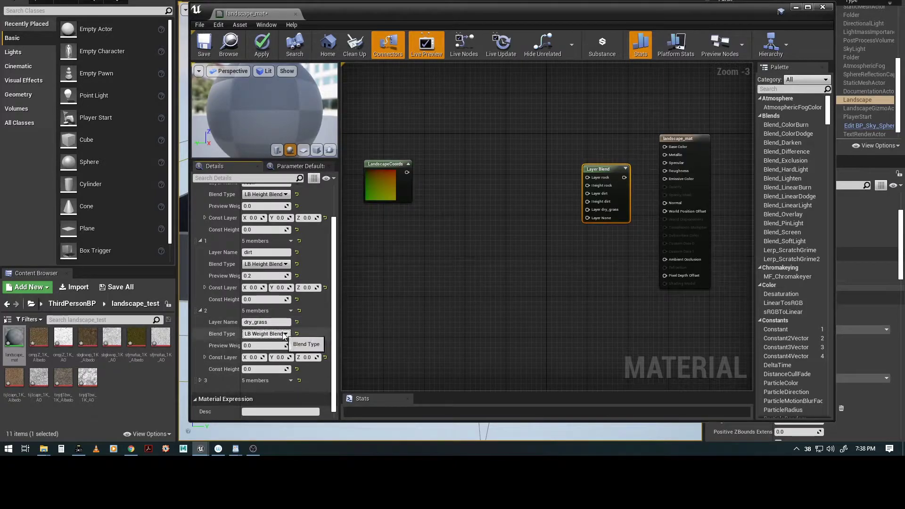
left_click(282, 334)
left_click(271, 354)
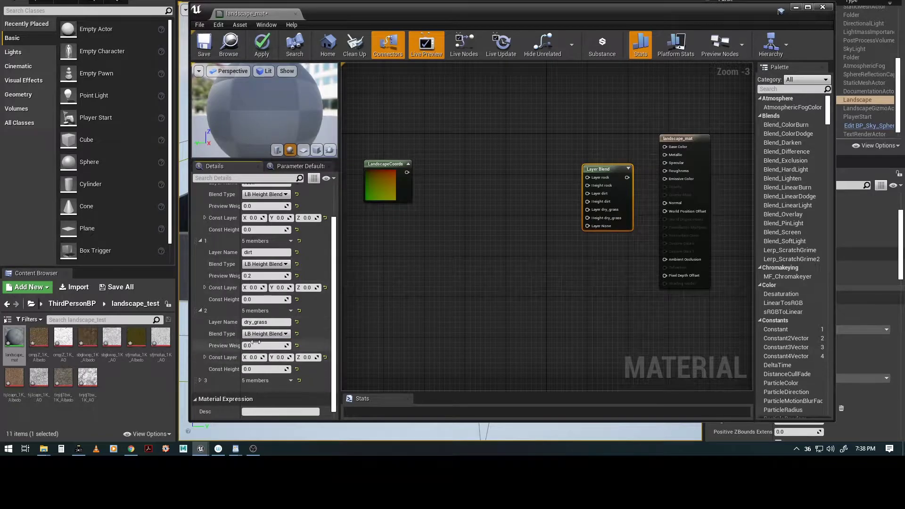
Step: Name layer 3 grass and set its Blend Type to LB Height Blend
left_click(200, 380)
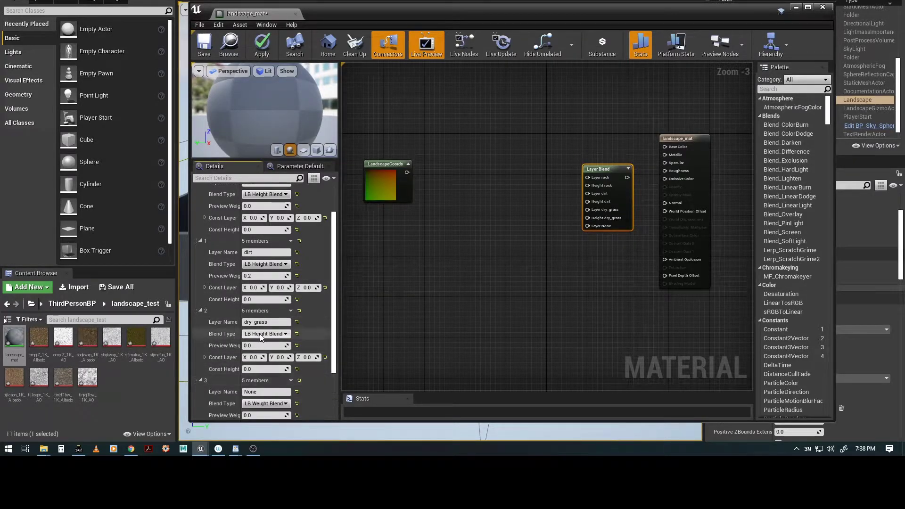
scroll(226, 358, "down", 2)
left_click(264, 332)
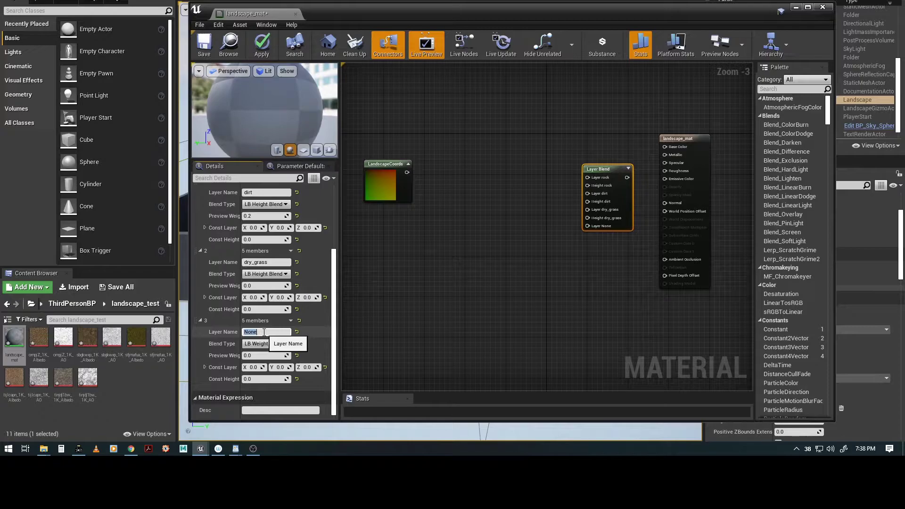
key("Return")
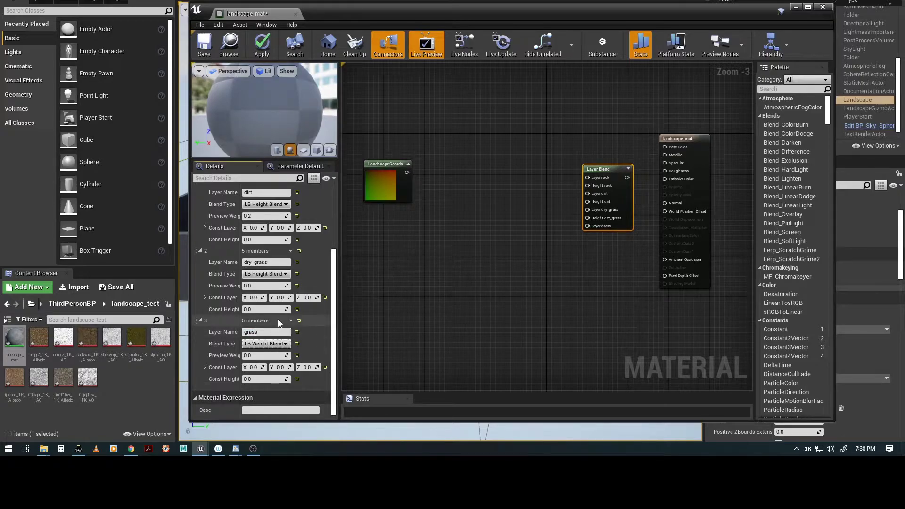
left_click(263, 343)
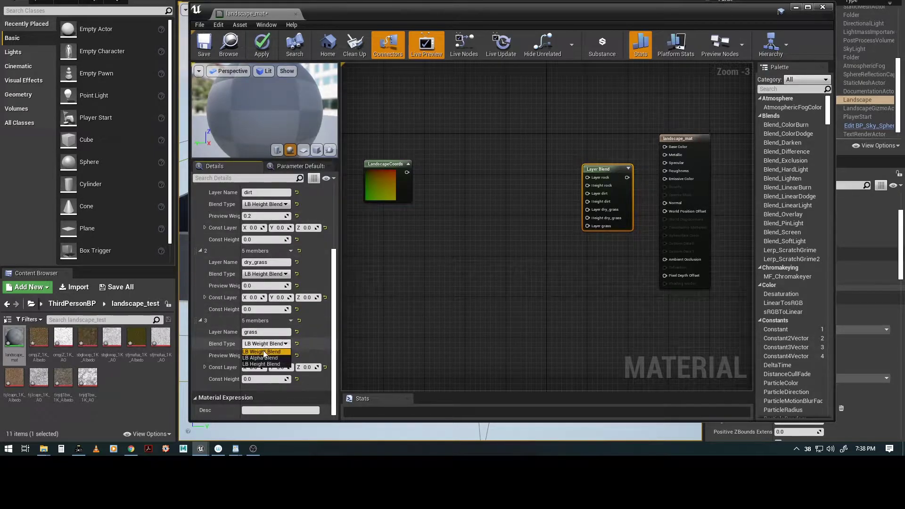
left_click(263, 362)
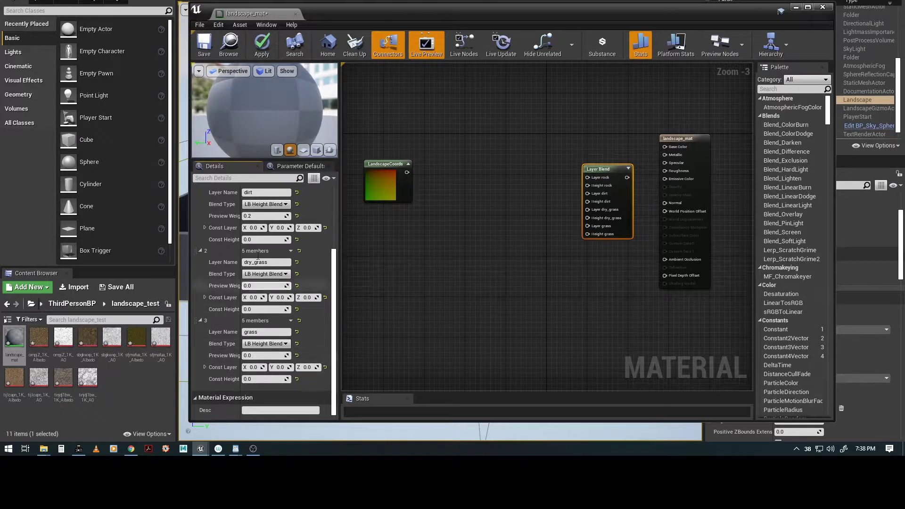
Step: Set the Preview Weight of the dry_grass layer to 0.5 and of the grass layer to 1.0
left_click(251, 285)
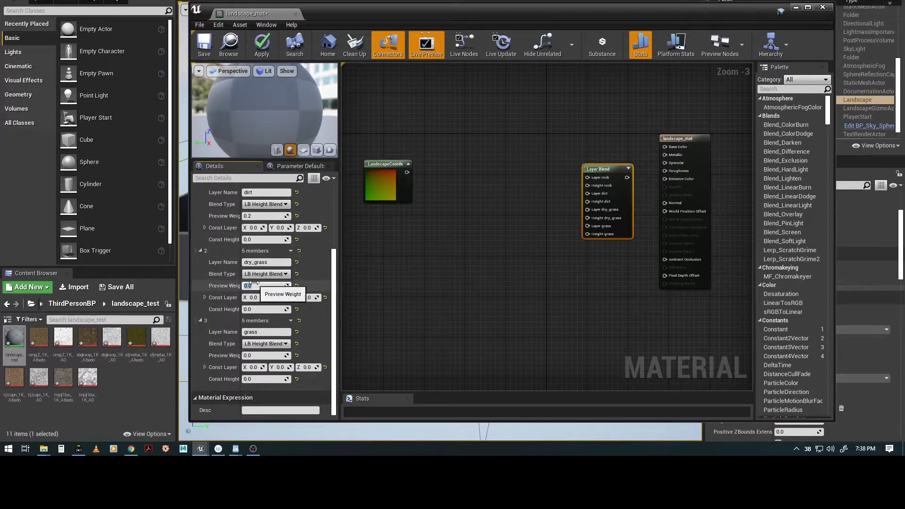
type("0.5")
left_click(258, 355)
type("1")
key("Return")
scroll(270, 335, "up", 5)
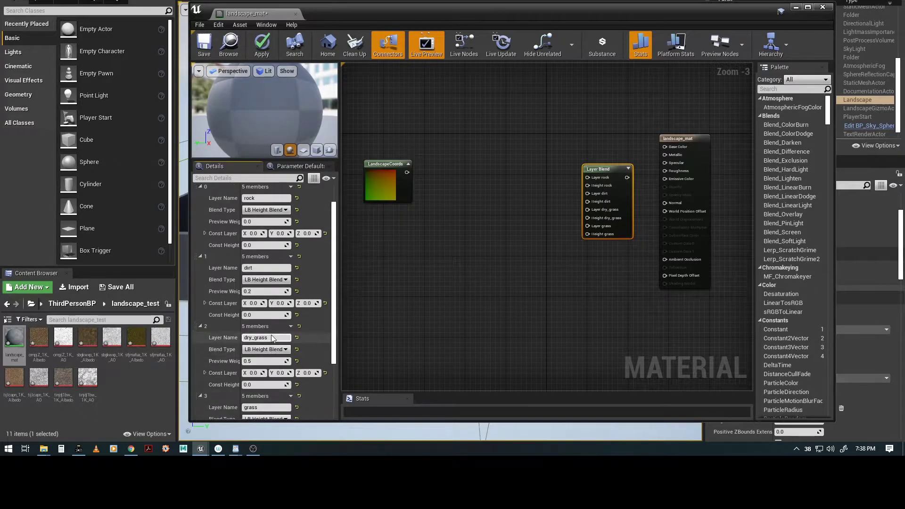
scroll(270, 335, "down", 5)
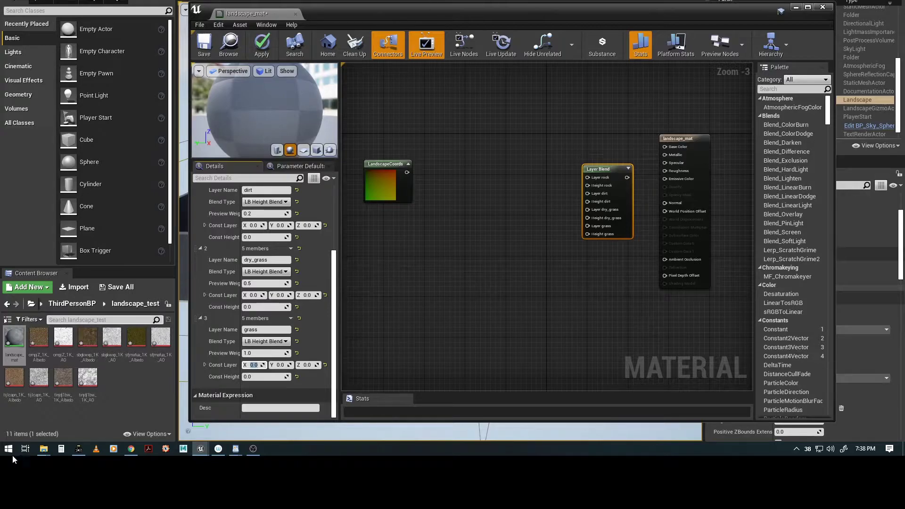
Step: Enlarge the asset thumbnails slightly and add the tinjdj1bw_1K Albedo and AO textures as Texture Samples above the other input nodes
left_click(140, 432)
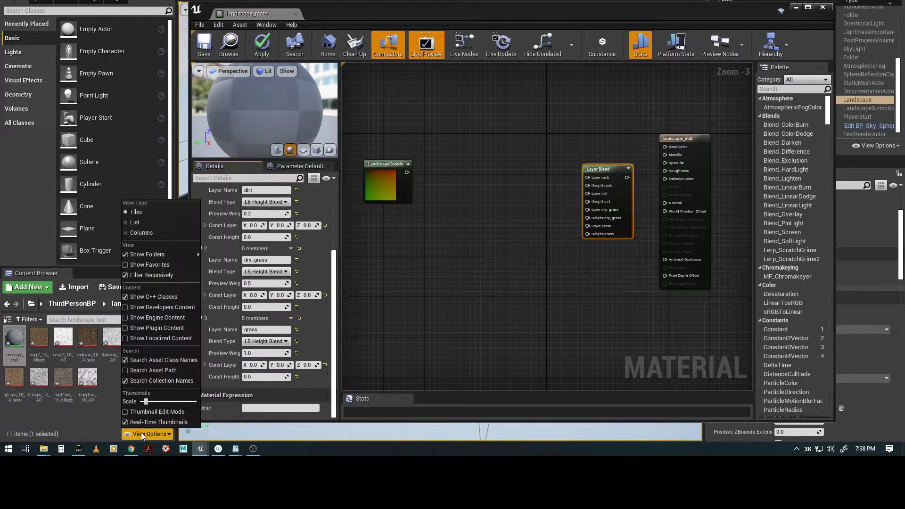
left_click_drag(152, 403, 148, 403)
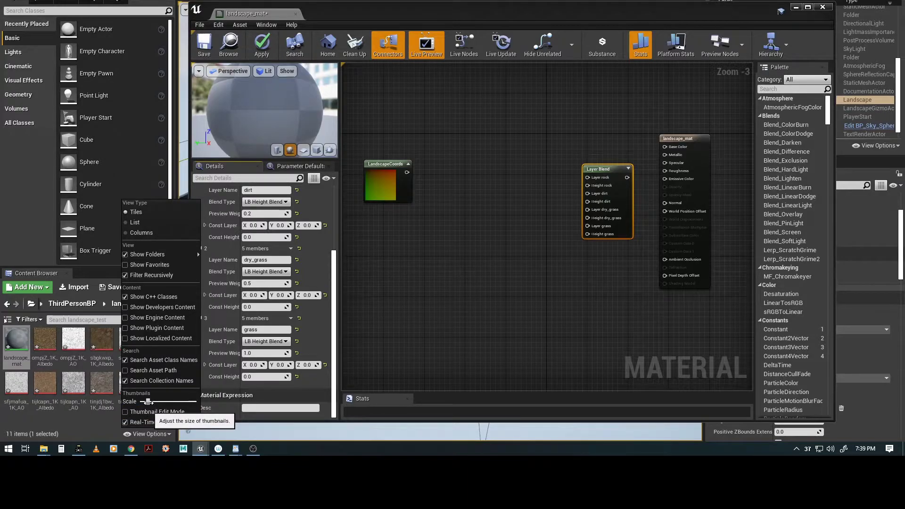
left_click(72, 417)
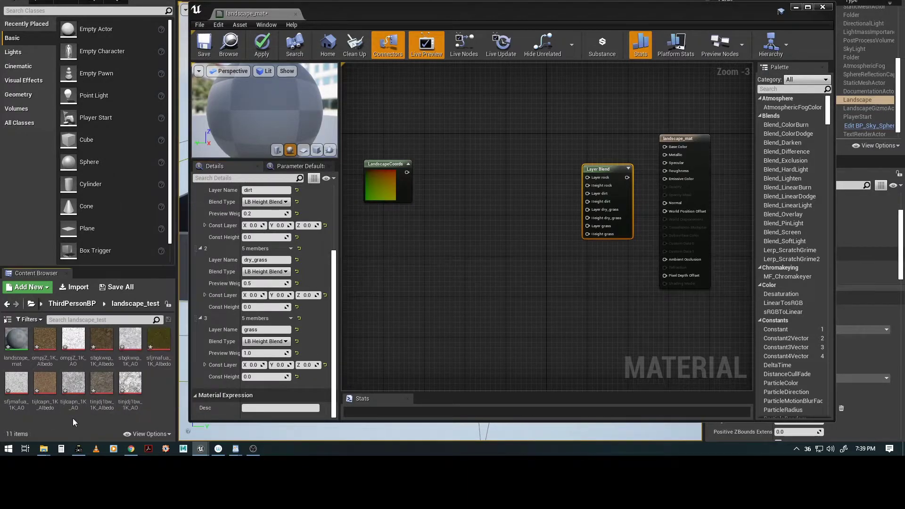
left_click(103, 393)
left_click(130, 385, "ctrl")
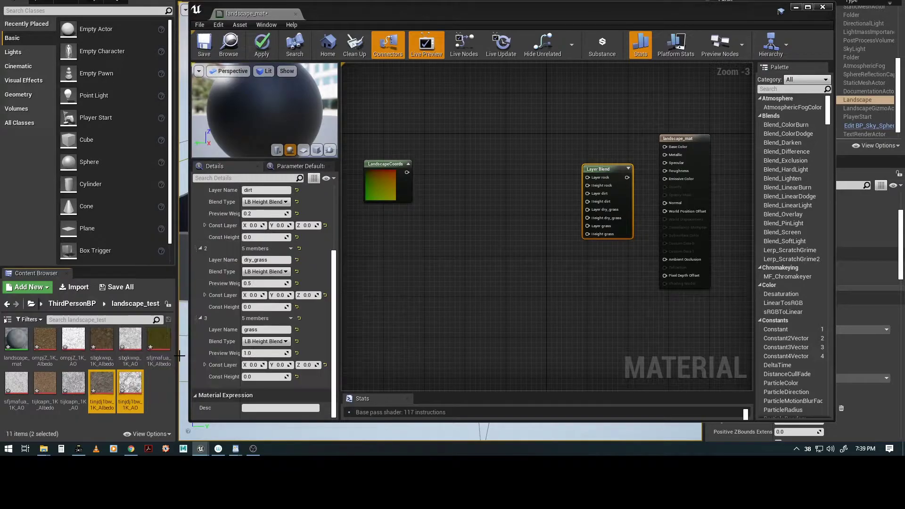
left_click_drag(101, 391, 441, 87)
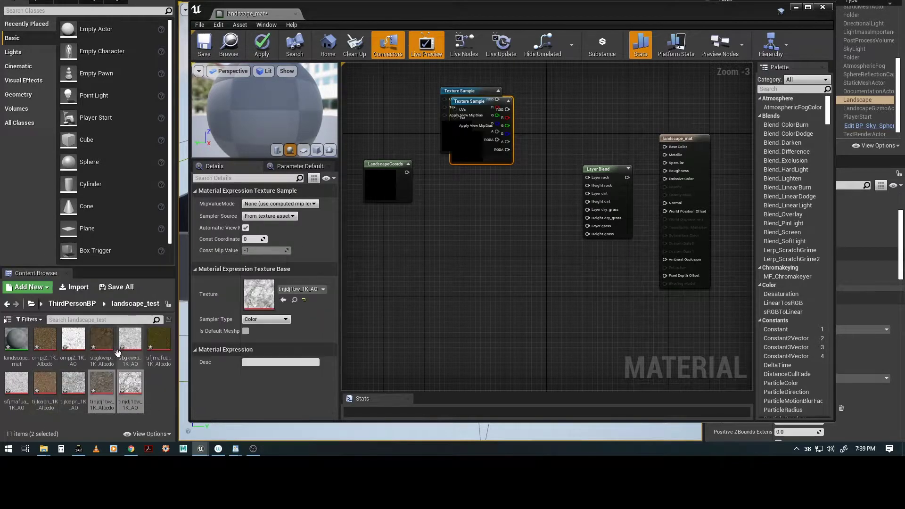
Step: Add the sbgkwxp_1K Albedo and AO textures as Texture Samples below the first texture pair
left_click(101, 340)
left_click(130, 339, "ctrl")
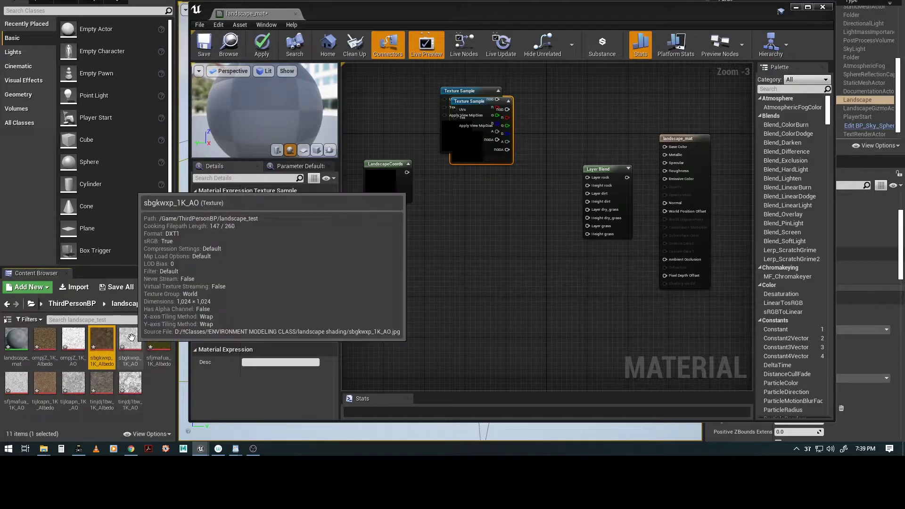
left_click_drag(101, 341, 454, 192)
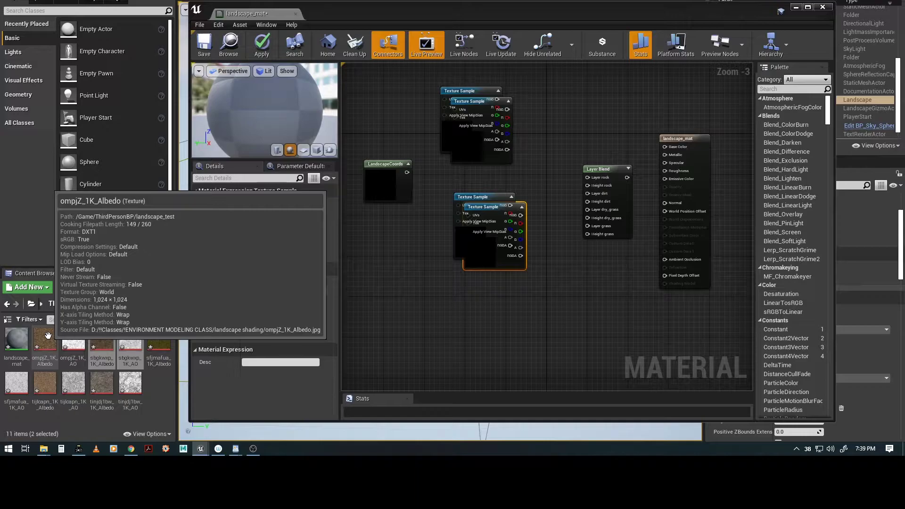
Step: Add the ompjZ_1K Albedo and AO textures as Texture Samples below the second pair and compare the two pairs' albedo textures
left_click(159, 396)
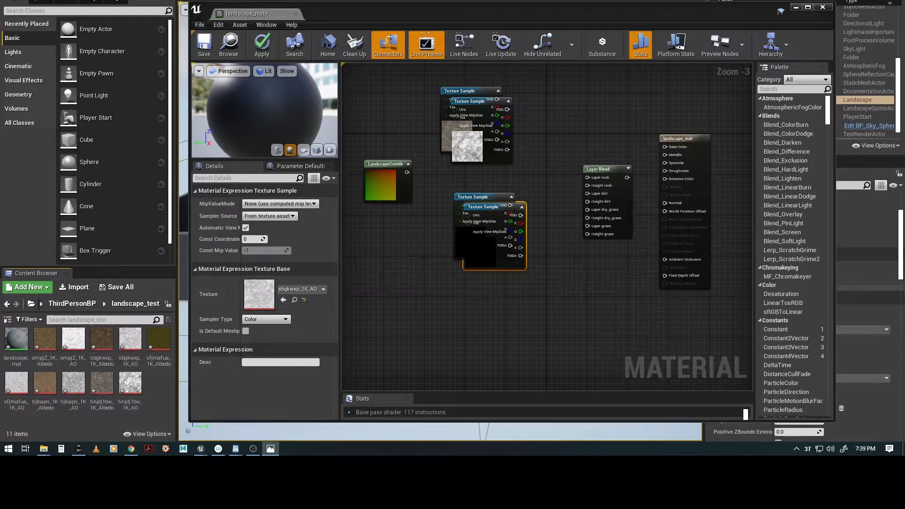
left_click_drag(45, 339, 412, 304)
left_click(73, 339, "ctrl")
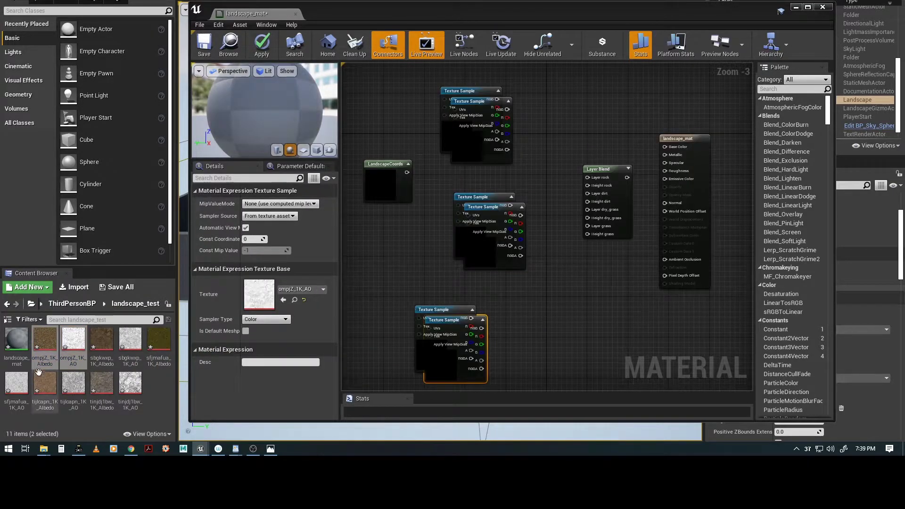
left_click(479, 197)
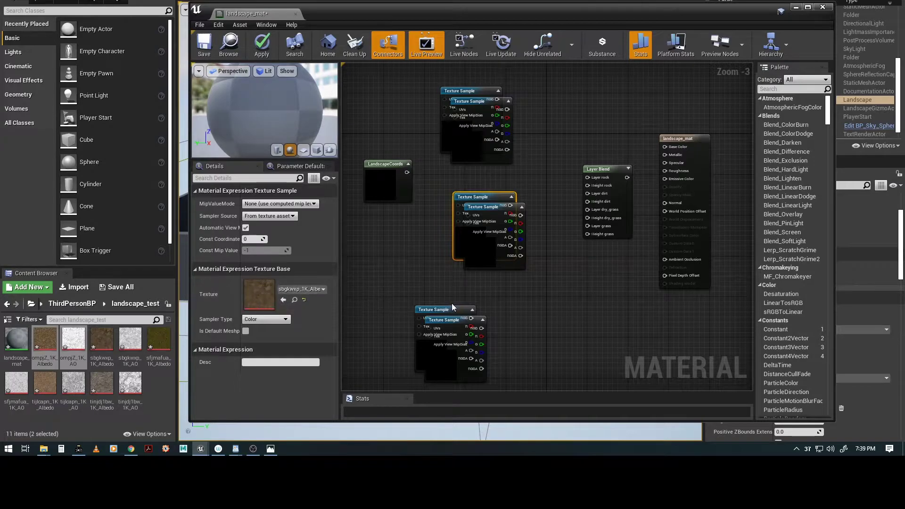
left_click(440, 309)
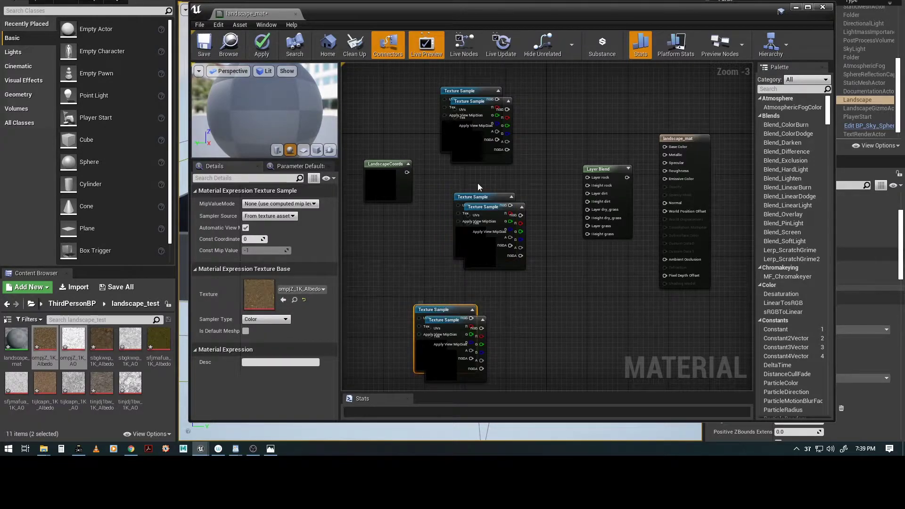
left_click(481, 197)
left_click(433, 309)
Step: Add the sfjmafua_1K Albedo and AO textures as Texture Samples below the Layer Blend node
left_click(159, 342)
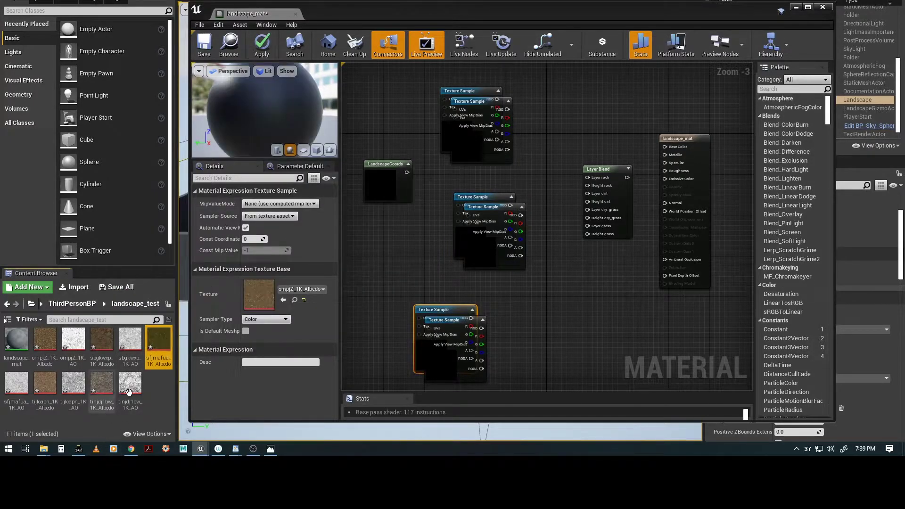
left_click(19, 384, "ctrl")
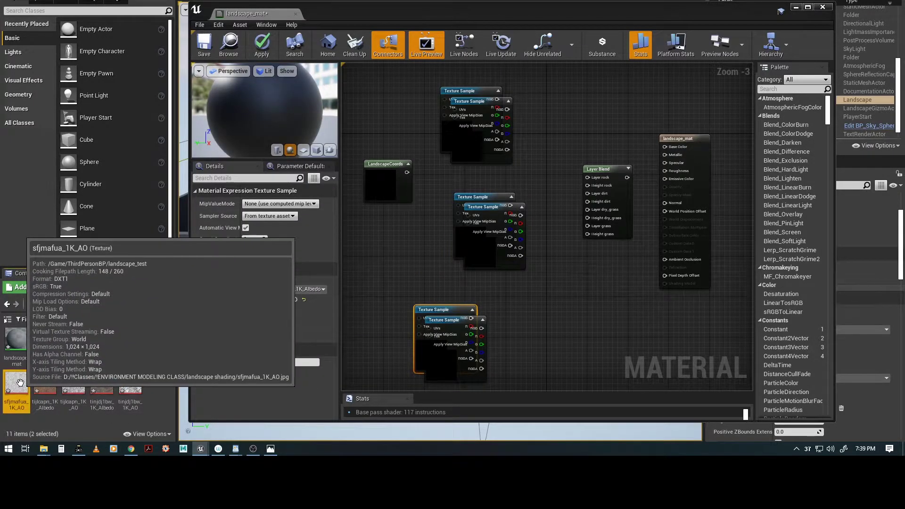
left_click_drag(159, 341, 579, 331)
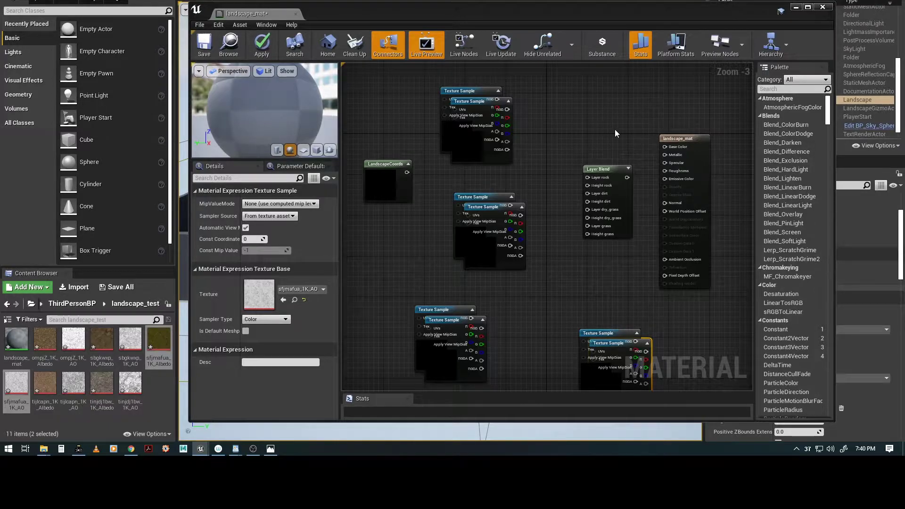
Step: Add a Constant node with value 0 above the material result node and connect it to the Specular input
left_click(621, 119)
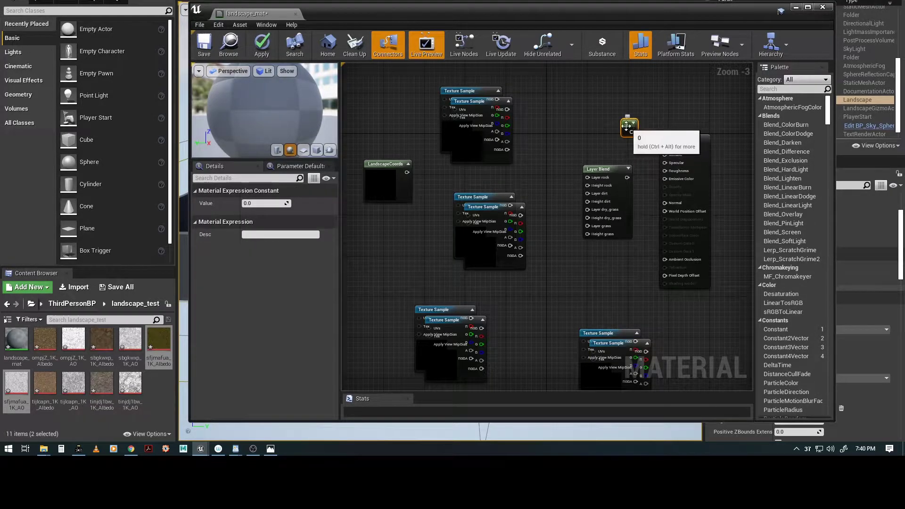
left_click_drag(610, 187, 588, 192)
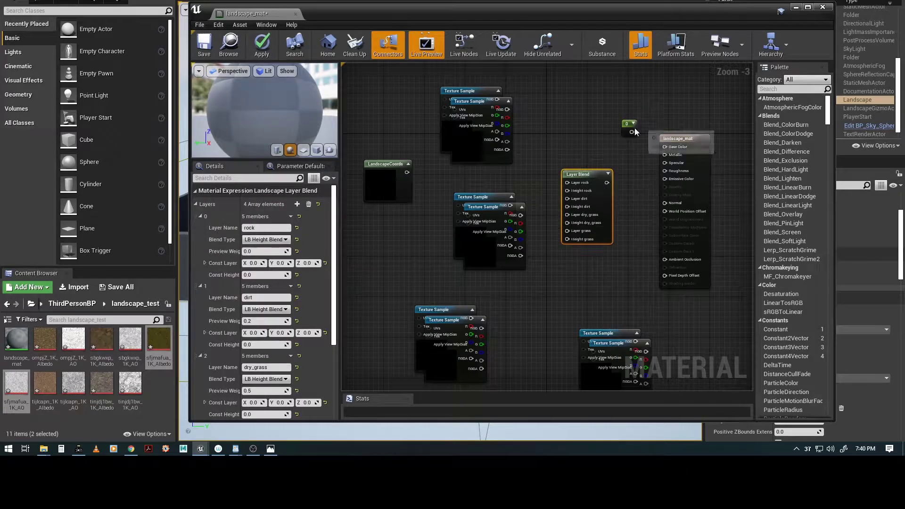
left_click_drag(631, 131, 663, 162)
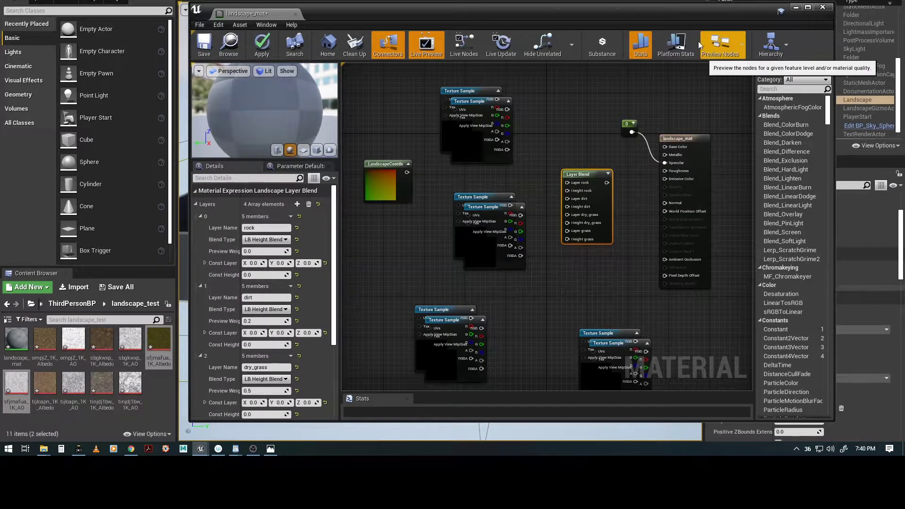
Step: Maximize the material editor and spread out the graph, moving the result node, constant and Layer Blend rightward and LandscapeCoords leftward
double_click(523, 14)
right_click_drag(468, 216, 540, 243)
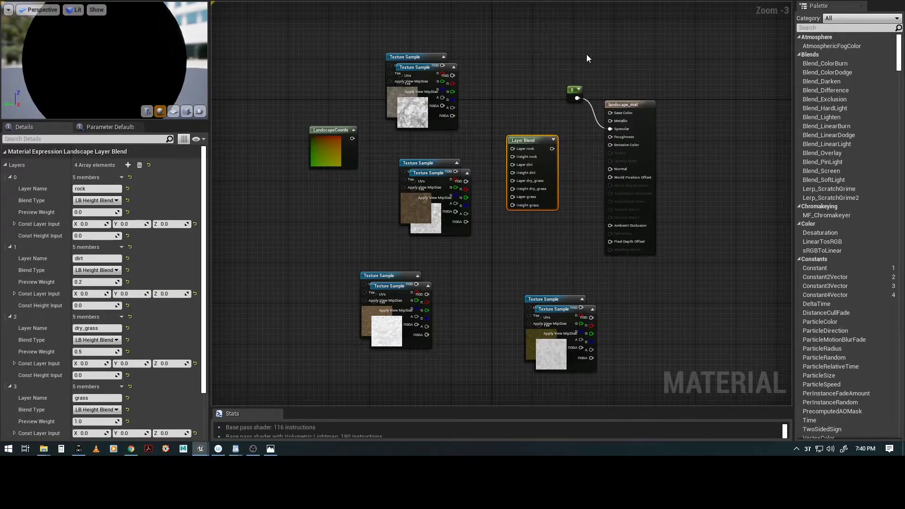
left_click_drag(577, 58, 743, 115)
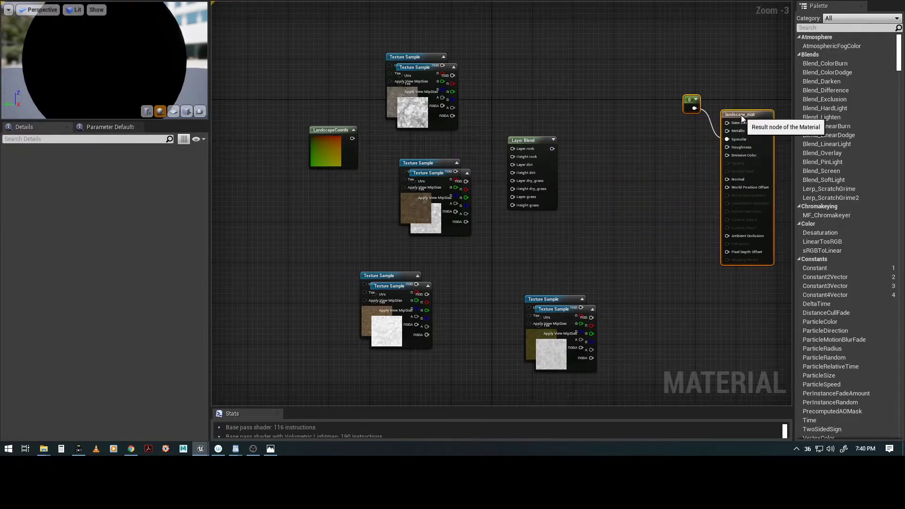
left_click(660, 167)
left_click_drag(529, 140, 638, 135)
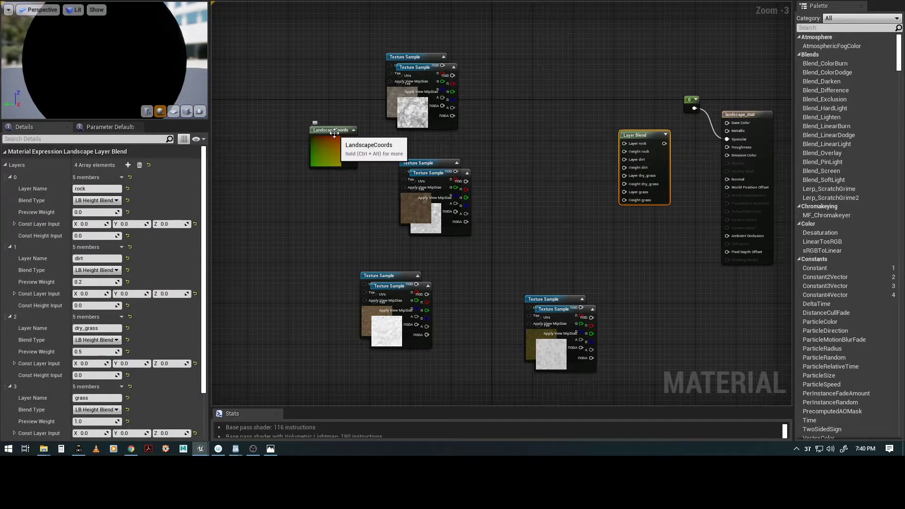
left_click_drag(333, 129, 287, 129)
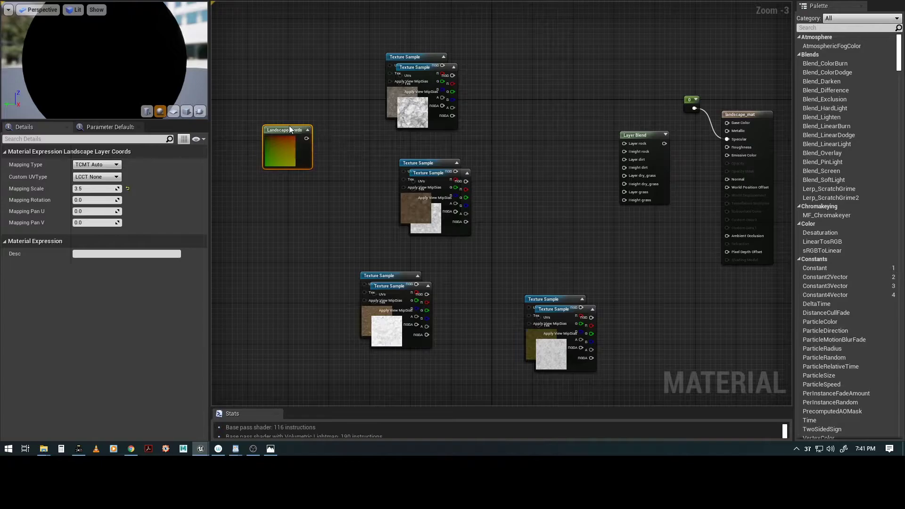
left_click(329, 216)
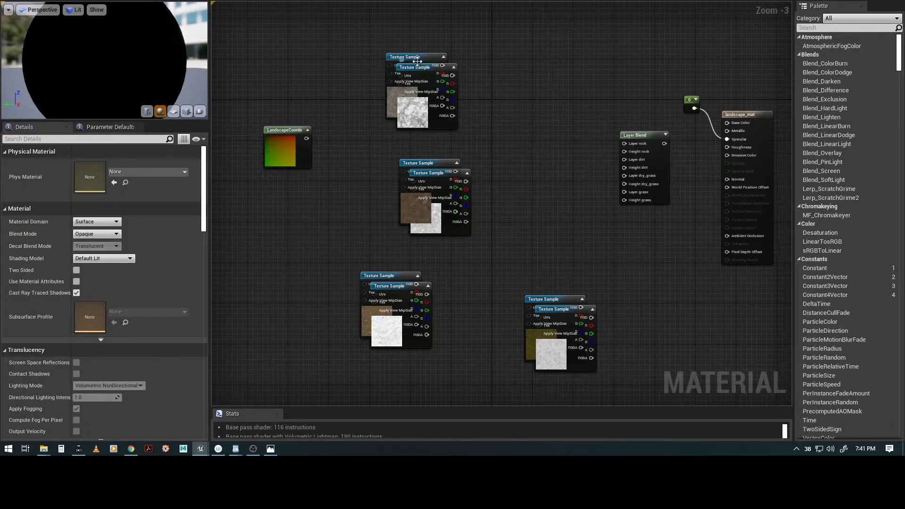
Step: Separate the overlapping tinjdj1bw, sbgkwxp and ompjZ Texture Samples into two staggered columns, with Albedo nodes left and AO nodes right
left_click_drag(411, 57, 399, 94)
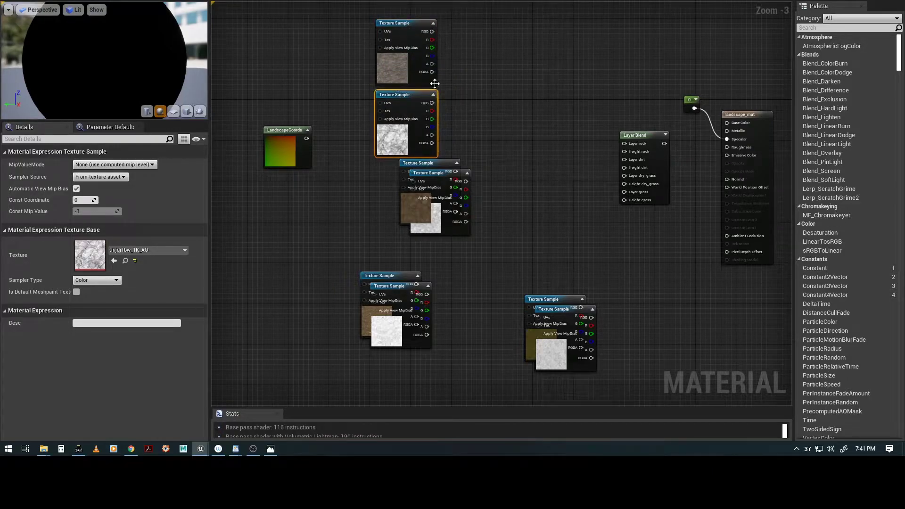
left_click_drag(431, 173, 407, 175)
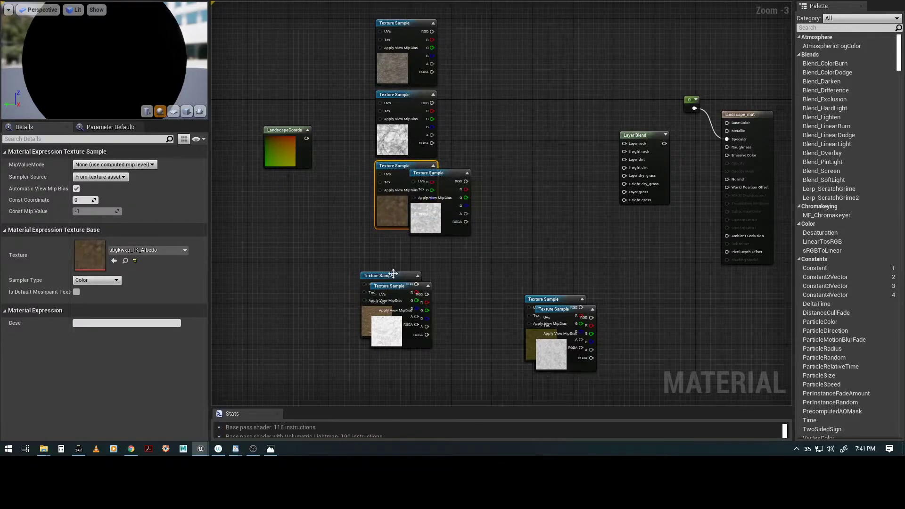
left_click_drag(392, 287, 392, 320)
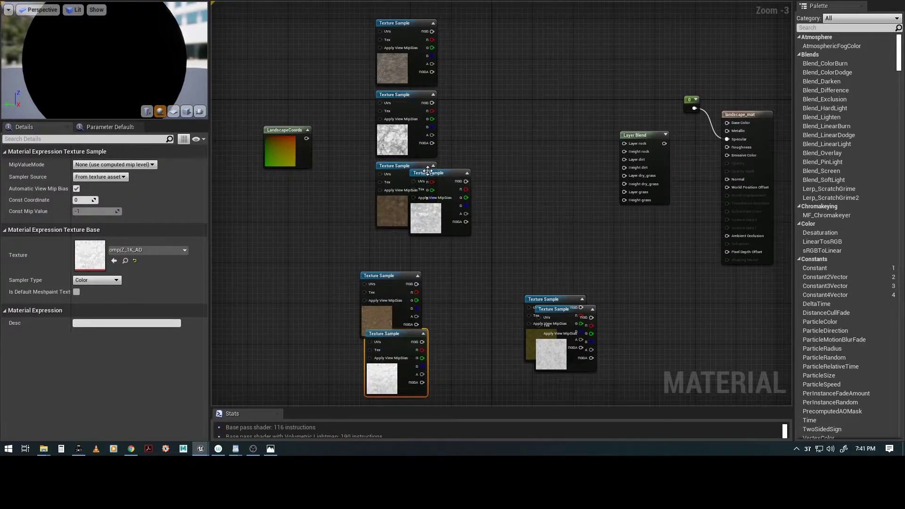
left_click_drag(407, 94, 476, 83)
left_click_drag(393, 166, 397, 144)
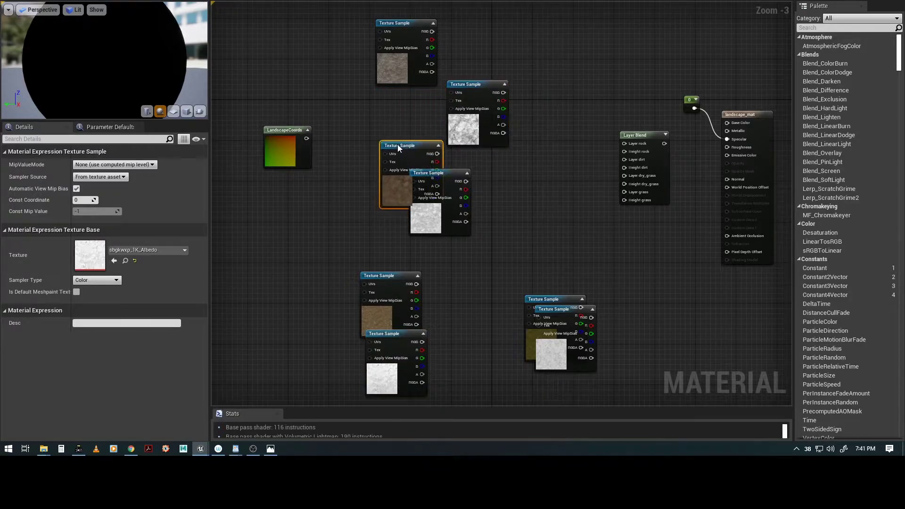
left_click_drag(441, 172, 494, 206)
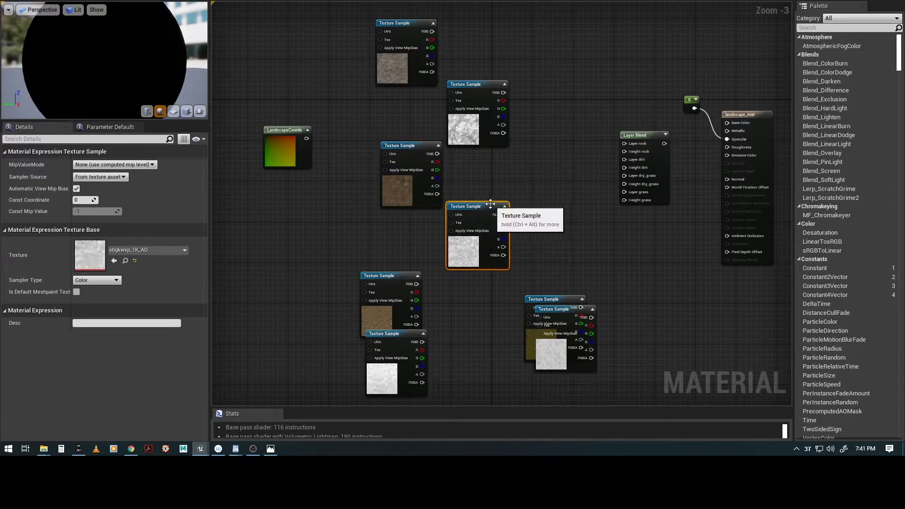
left_click_drag(389, 276, 404, 272)
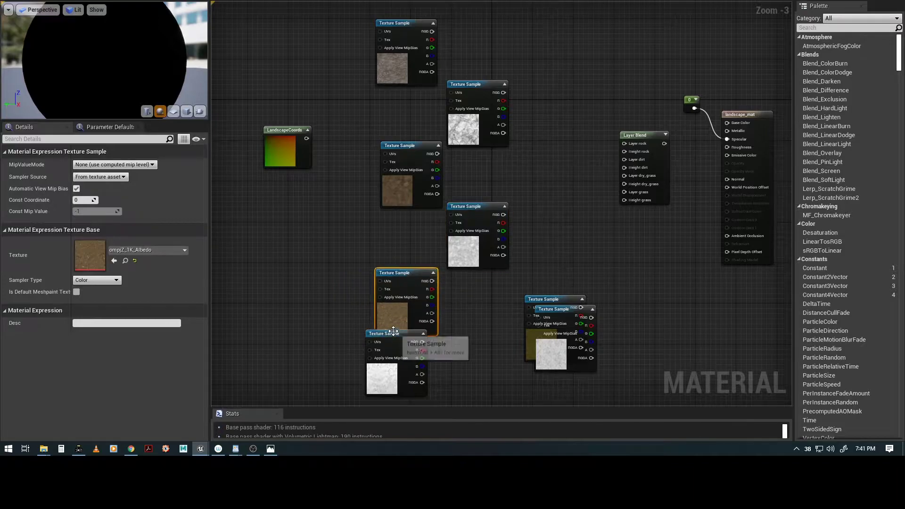
left_click_drag(393, 331, 468, 333)
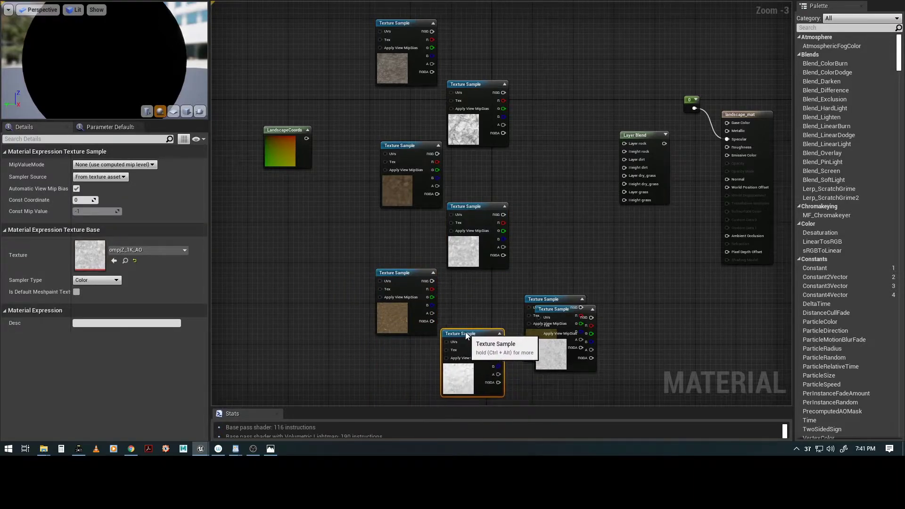
Step: Connect the LandscapeCoords output to the UVs inputs of the tinjdj1bw_1K and sbgkwxp_1K Albedo and AO Texture Samples
right_click_drag(681, 312, 683, 361)
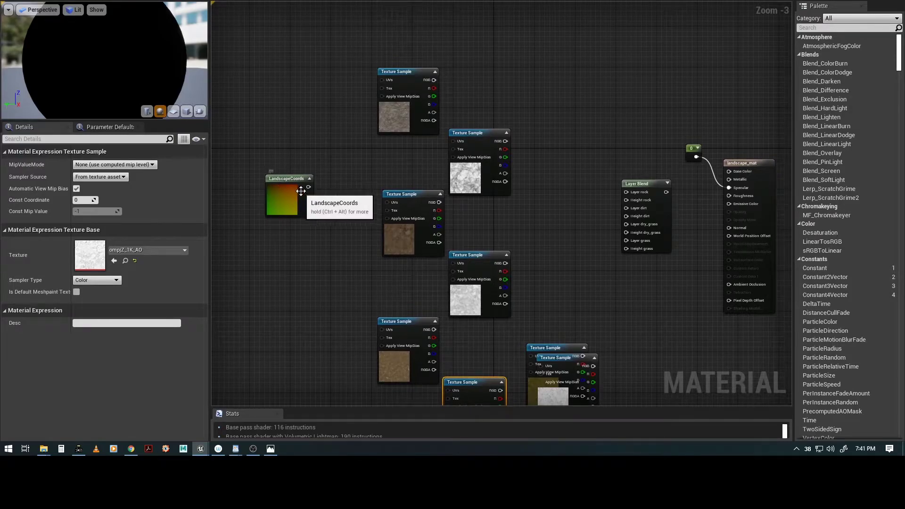
left_click_drag(309, 187, 382, 80)
left_click_drag(308, 187, 451, 141)
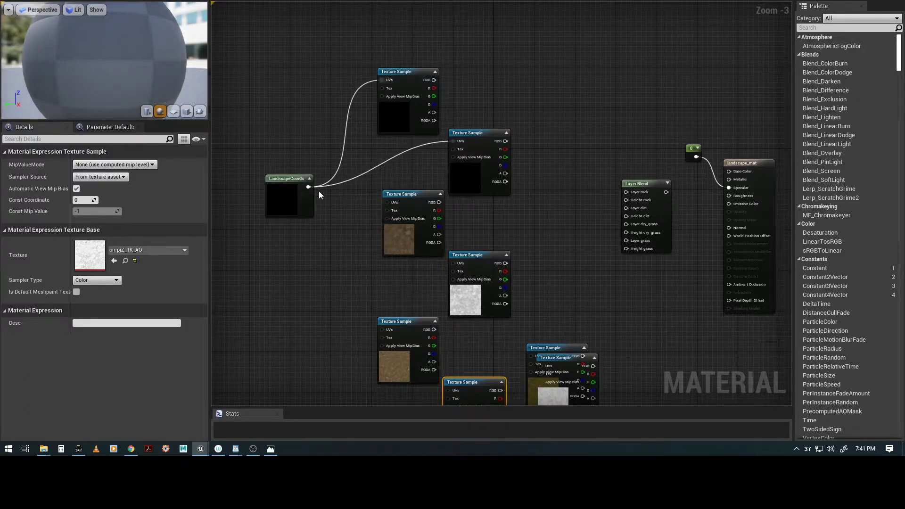
left_click_drag(308, 187, 385, 200)
left_click_drag(308, 187, 454, 264)
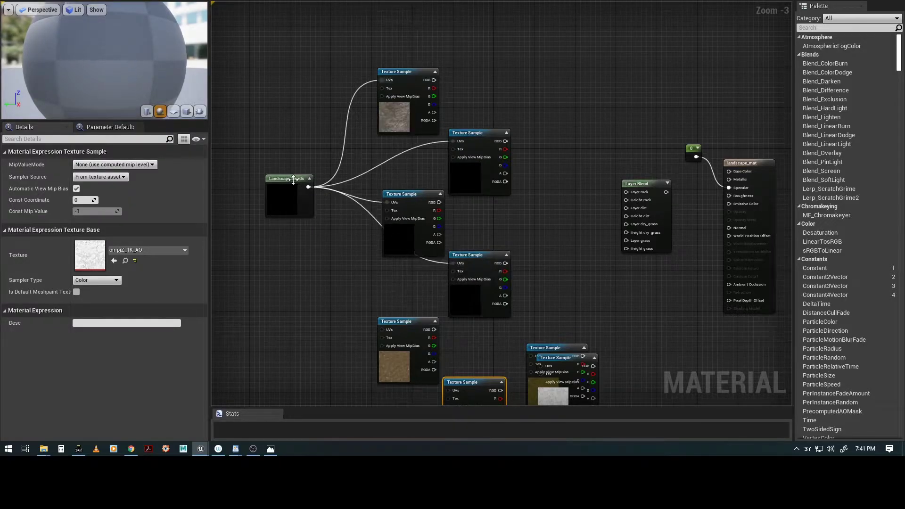
Step: Connect LandscapeCoords to the UVs of both ompjZ_1K Texture Samples and move that pair closer to the nodes above
left_click_drag(308, 187, 400, 287)
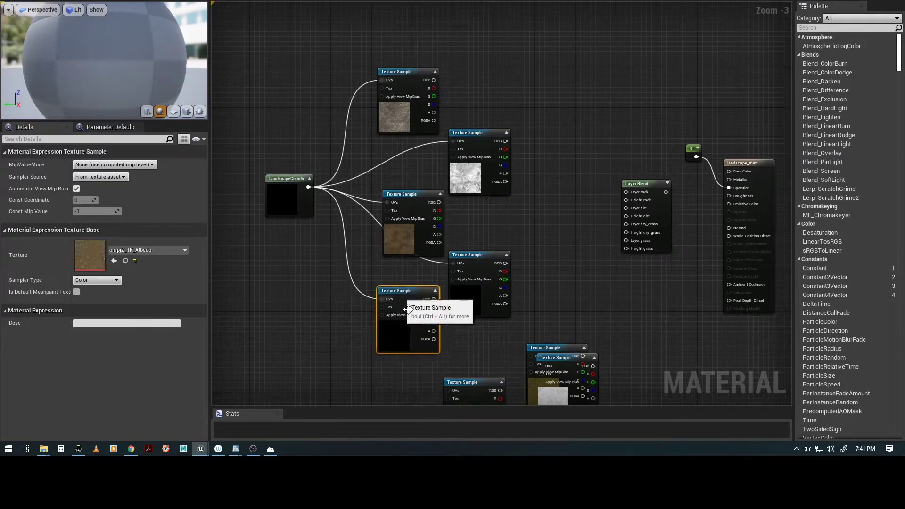
right_click_drag(504, 348, 518, 269)
left_click_drag(501, 296, 501, 271)
left_click_drag(345, 101, 484, 279)
Step: Place the sfjmafua_1K Albedo and AO Texture Samples beneath the ompjZ_1K pair and connect LandscapeCoords to their UVs
left_click_drag(583, 270, 491, 354)
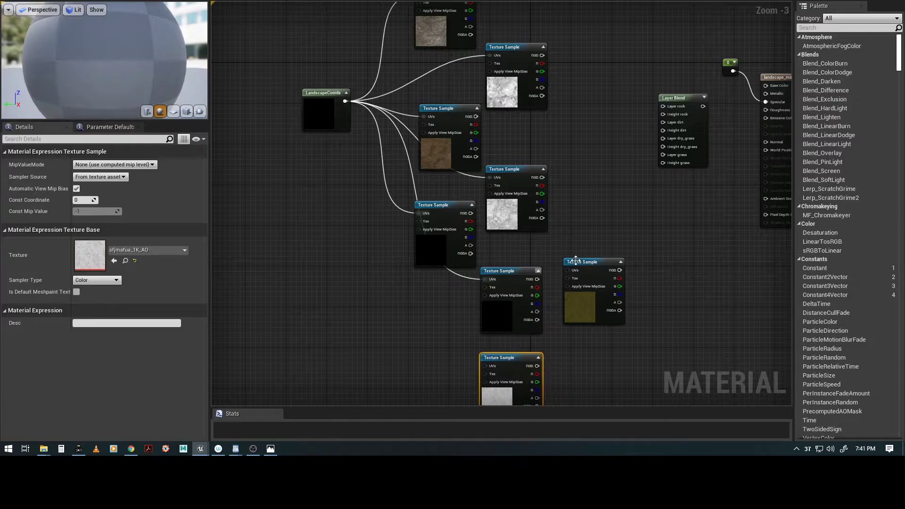
left_click_drag(583, 262, 434, 307)
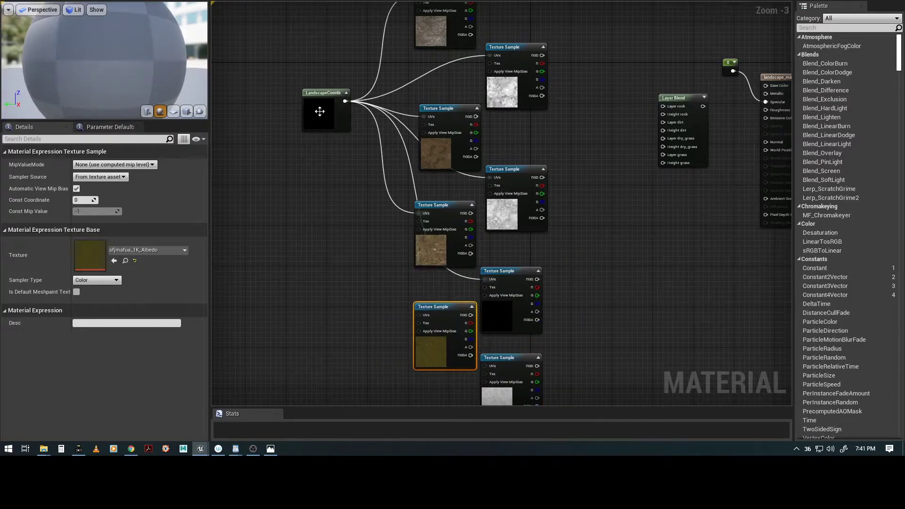
left_click_drag(345, 101, 419, 315)
right_click_drag(601, 308, 624, 231)
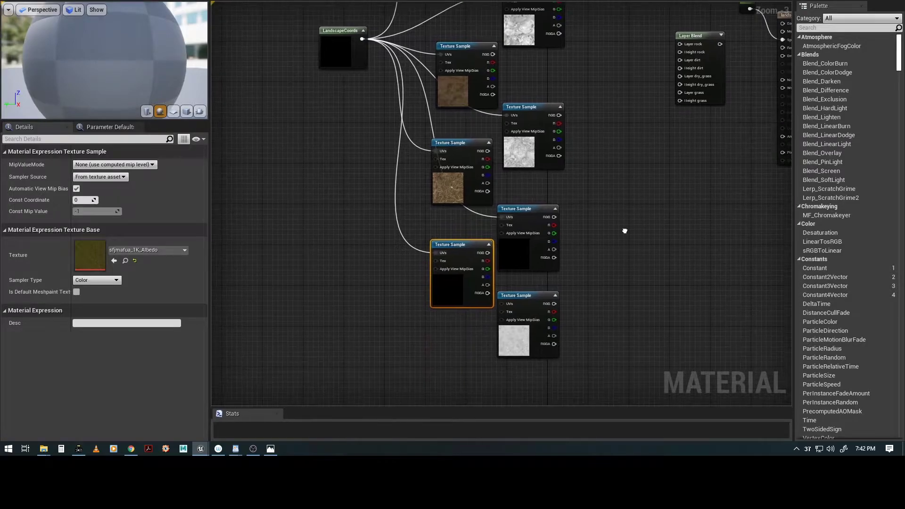
left_click_drag(521, 295, 525, 320)
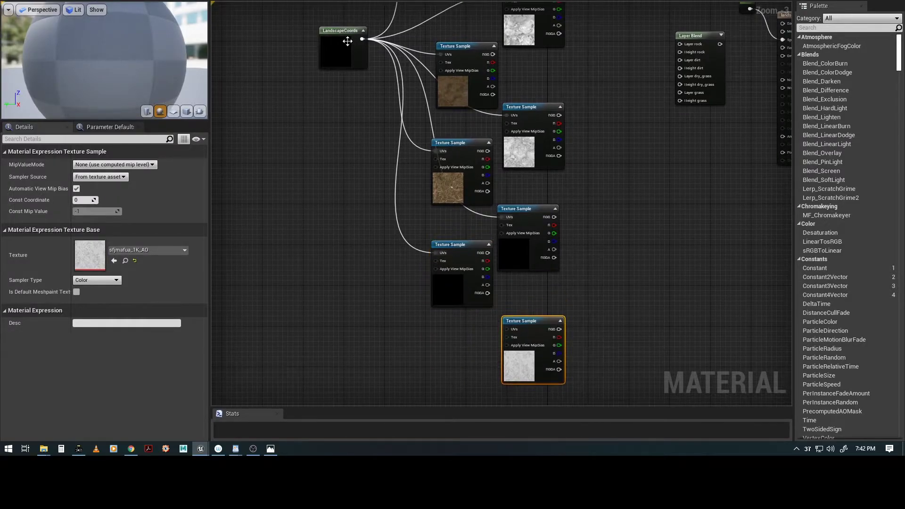
left_click_drag(362, 38, 505, 329)
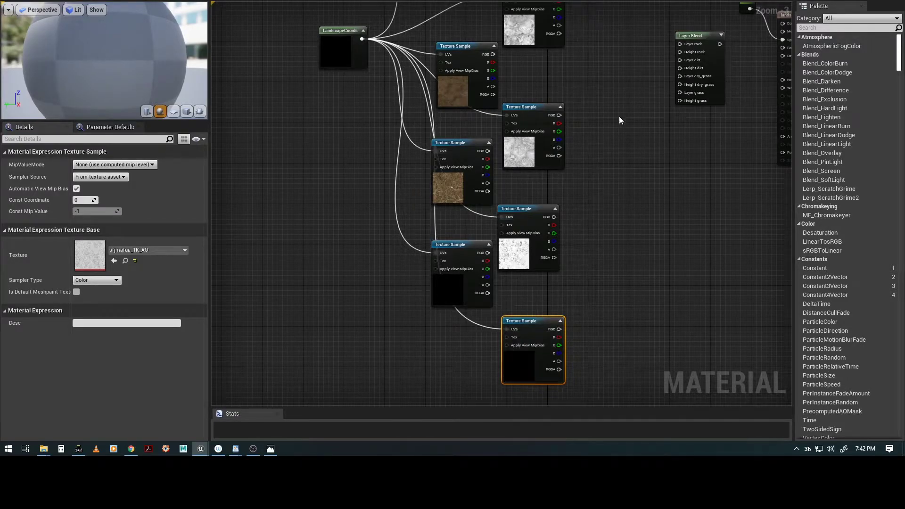
Step: Move LandscapeCoords farther left of the Texture Samples and align the sfjmafua_1K AO node under the ompjZ_1K AO node
right_click_drag(611, 95, 637, 194)
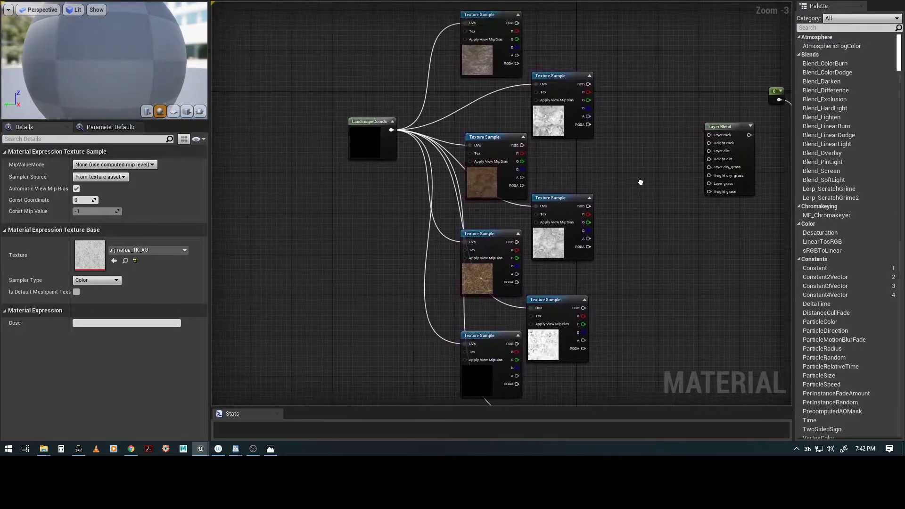
left_click_drag(364, 121, 302, 121)
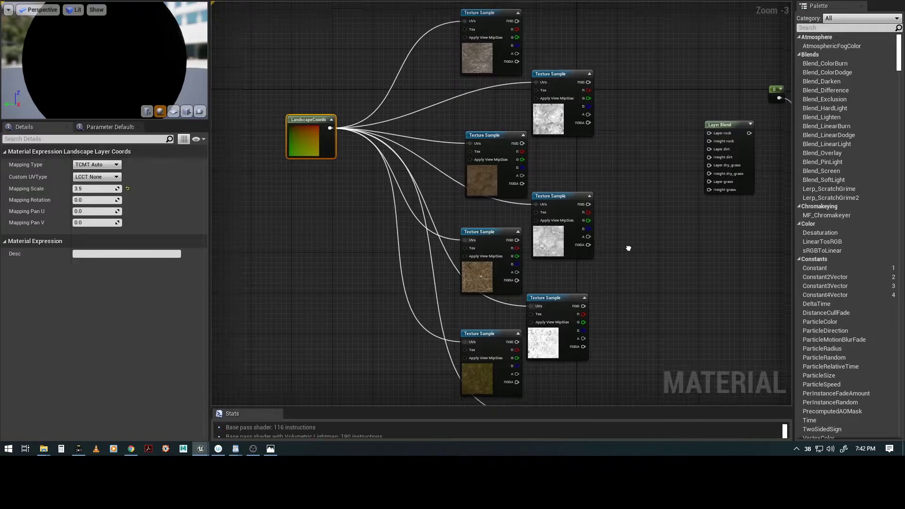
right_click_drag(625, 250, 586, 119)
left_click(512, 280)
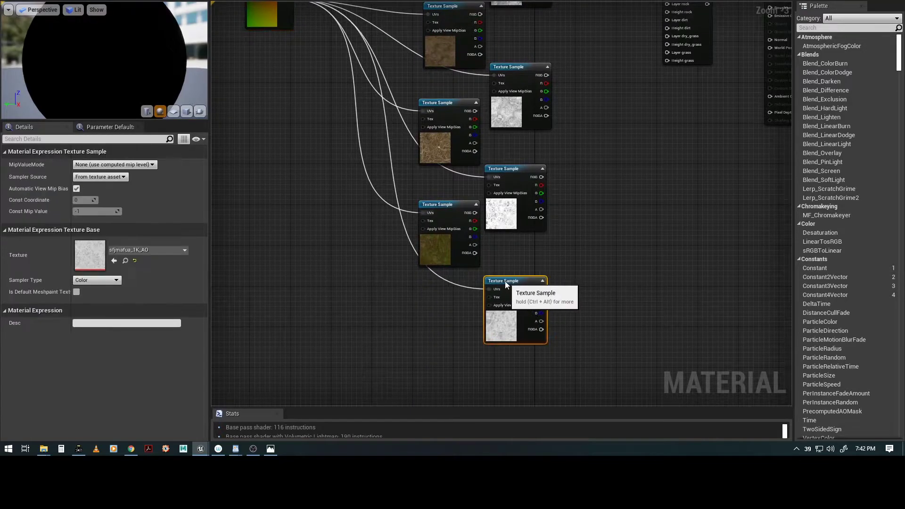
Step: Connect the tinjdj1bw_1K Albedo RGB output to Layer rock and the tinjdj1bw_1K AO RGB output to Height rock
right_click_drag(623, 150, 551, 323)
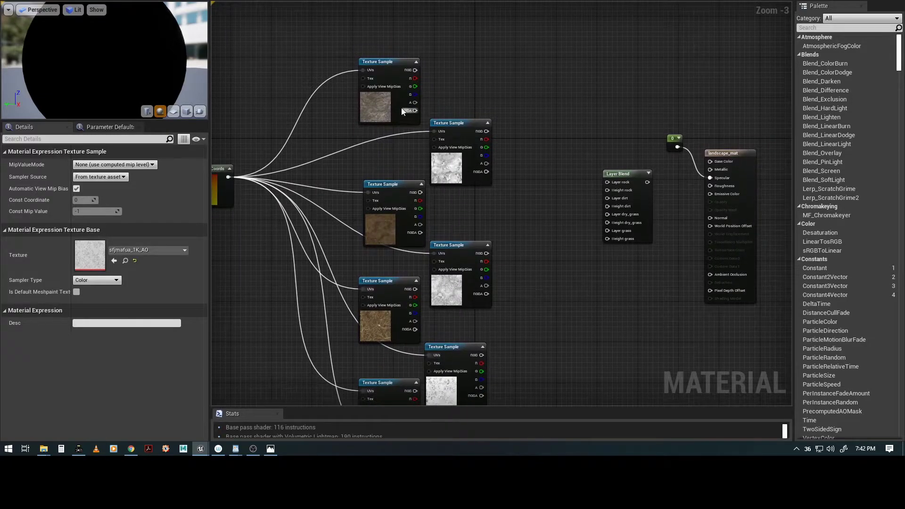
left_click_drag(414, 70, 607, 182)
left_click_drag(485, 131, 605, 191)
Step: Connect the sbgkwxp_1K Albedo node's RGB output to Layer dirt and its RGBA output to Height dirt
right_click_drag(522, 229, 528, 144)
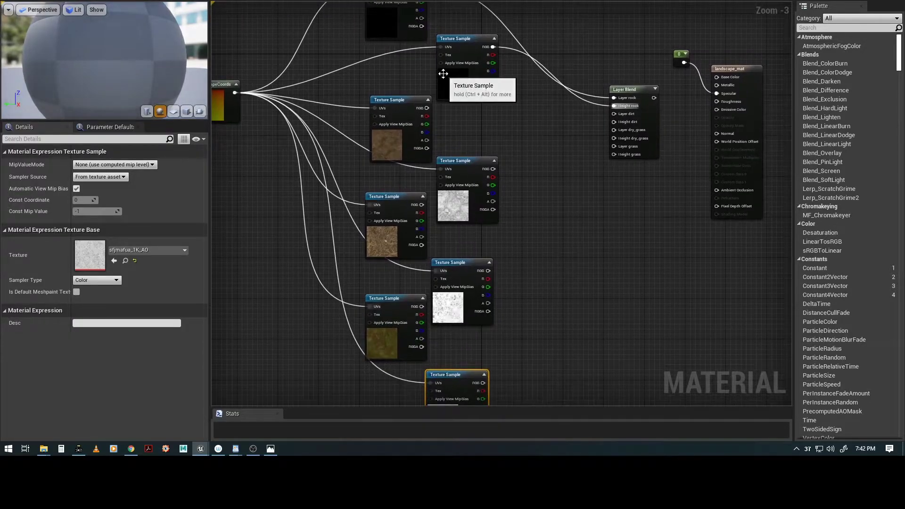
left_click_drag(426, 108, 613, 114)
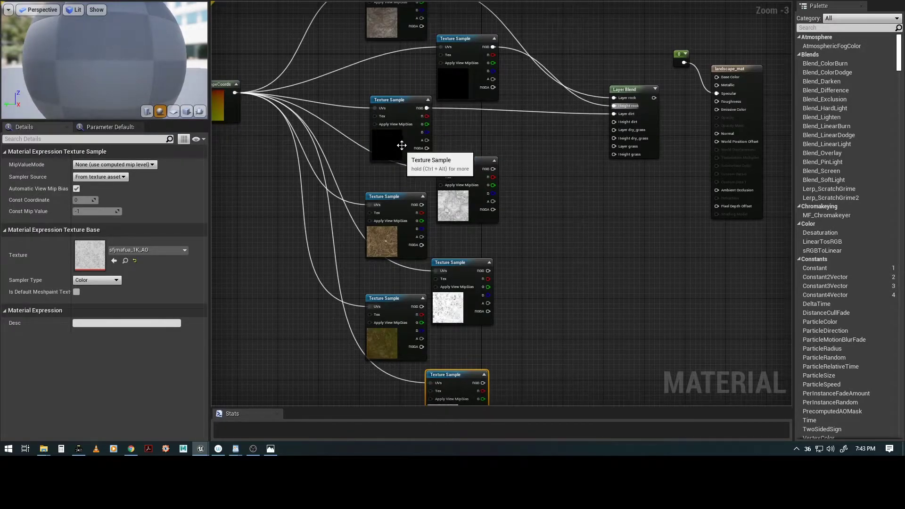
left_click_drag(426, 148, 614, 122)
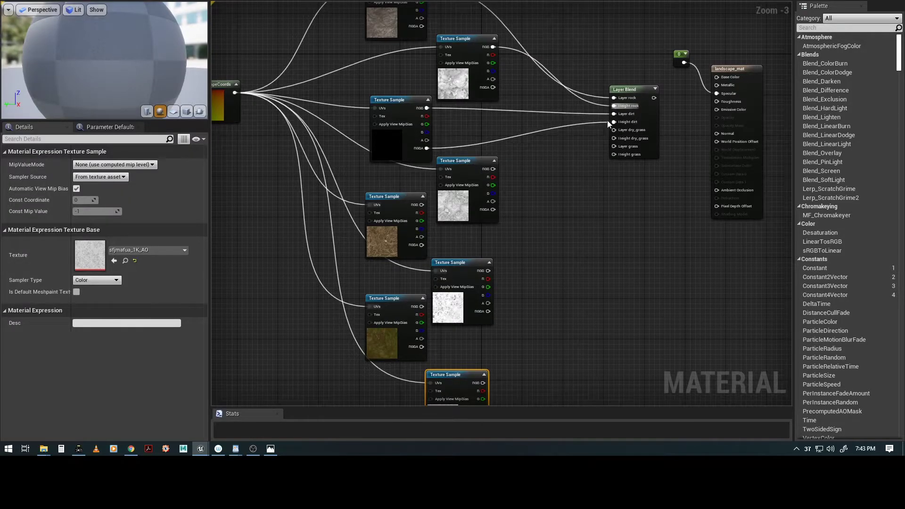
Step: Connect the sbgkwxp_1K AO node's RGB output to Layer dry_grass and its RGBA output to Height dry_grass
right_click_drag(544, 200, 524, 163)
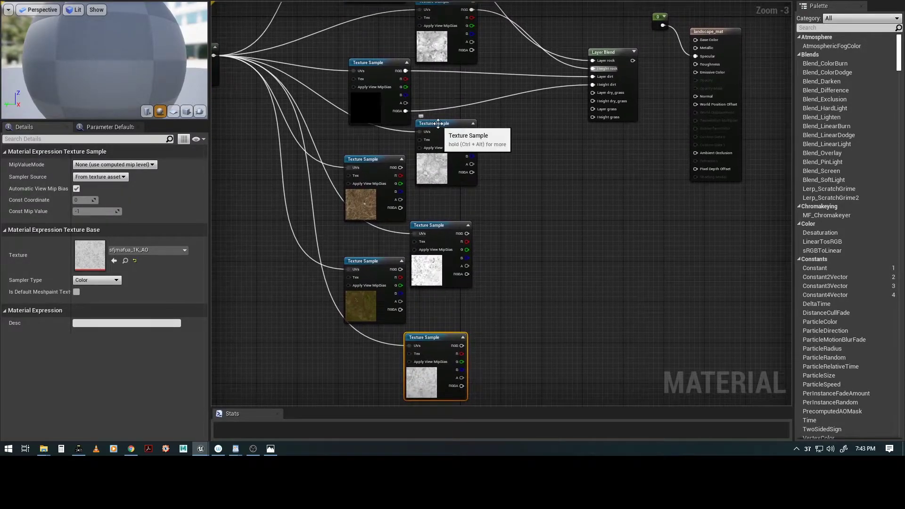
left_click_drag(471, 132, 589, 92)
left_click_drag(472, 172, 592, 101)
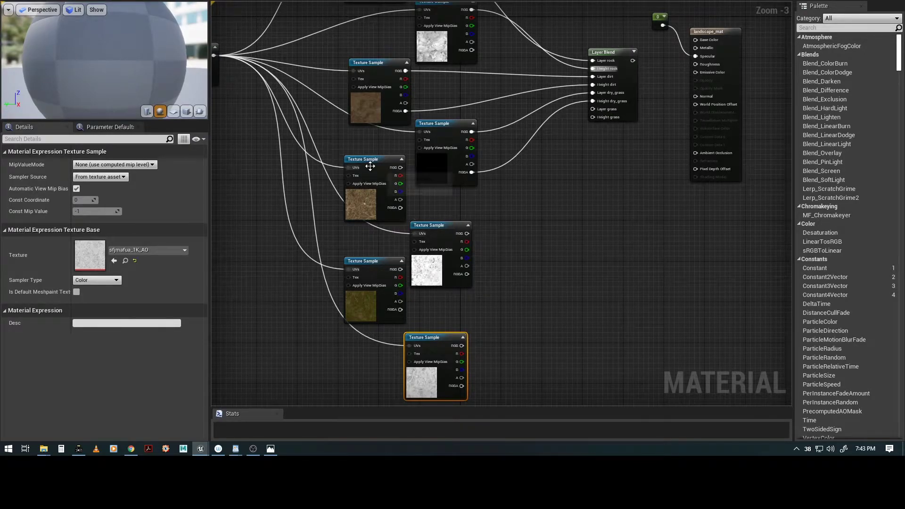
Step: Connect the ompjZ_1K Albedo node's RGB output to Layer grass and its RGBA output to Height grass
left_click_drag(400, 167, 593, 109)
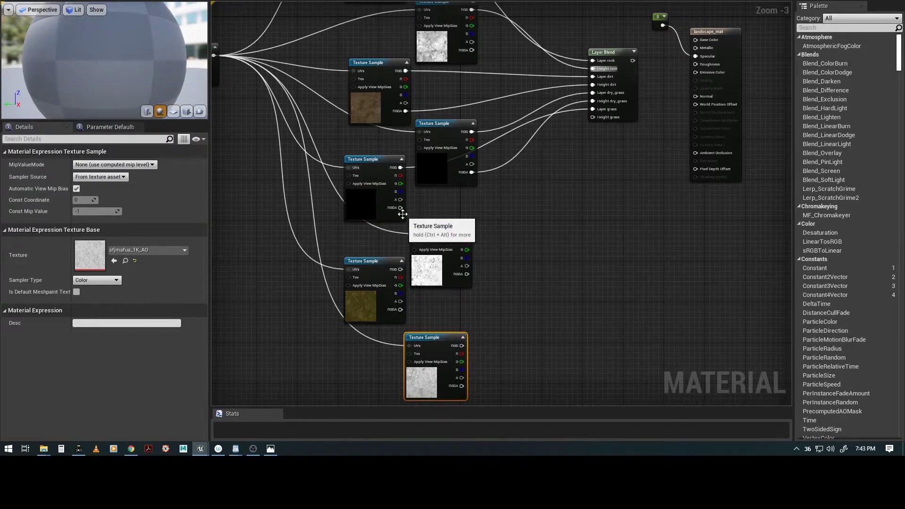
left_click_drag(401, 208, 592, 117)
right_click_drag(545, 120, 543, 228)
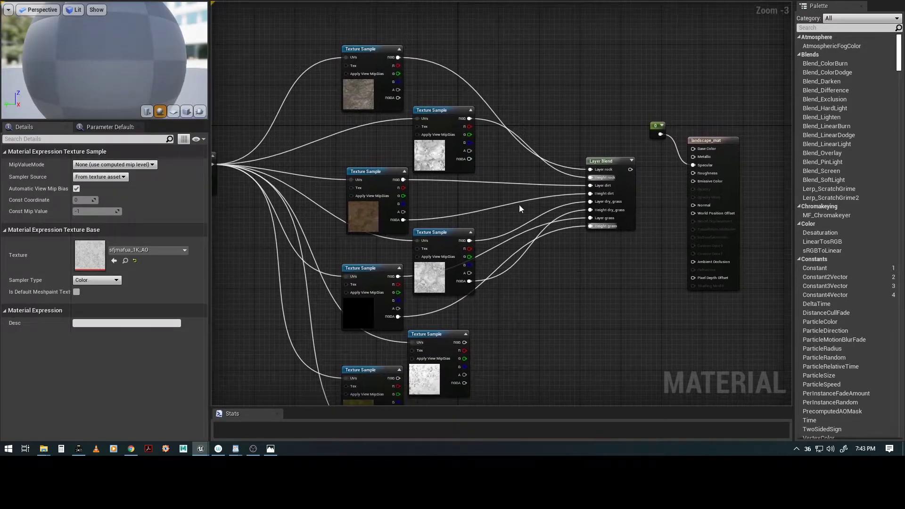
Step: Examine the Layer Blend and Texture Sample nodes to check which textures feed each layer and height input
left_click(608, 162)
mouse_move(556, 292)
right_mouse_down()
mouse_move(585, 216)
mouse_move(586, 186)
mouse_move(566, 299)
right_mouse_up()
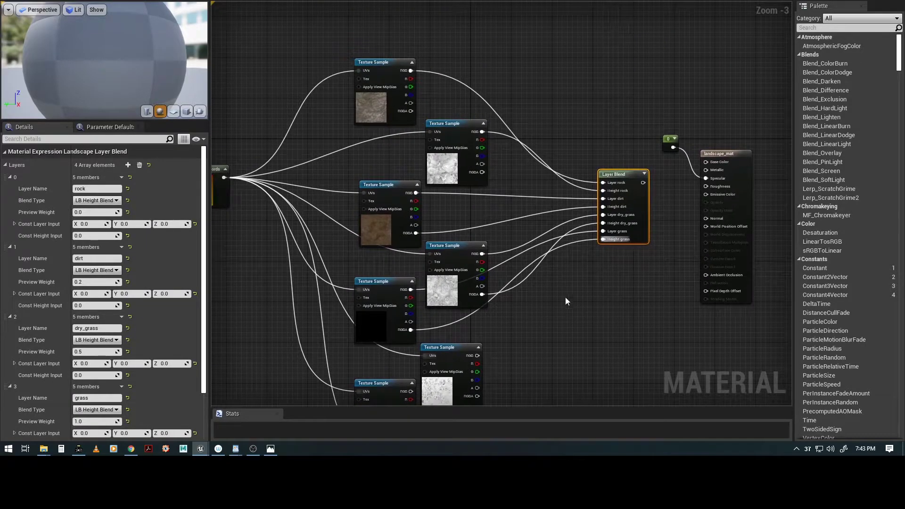
left_click(377, 66)
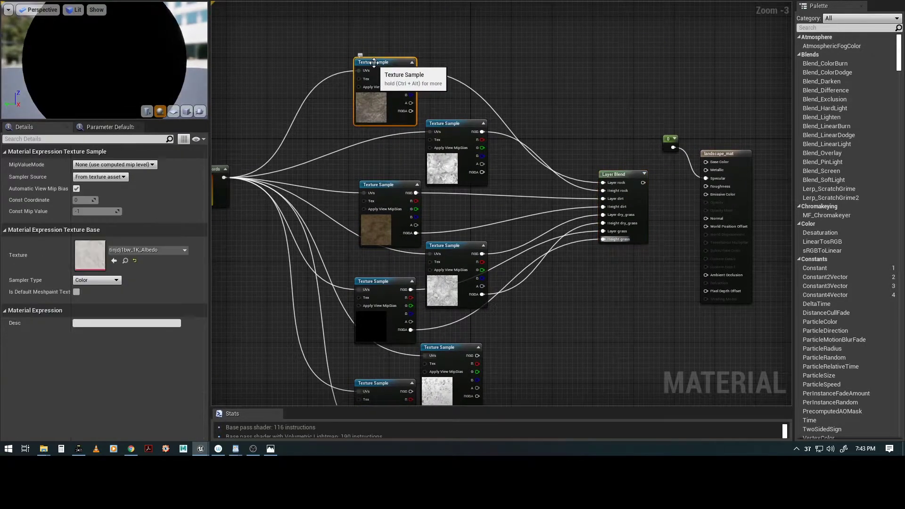
left_click(447, 123)
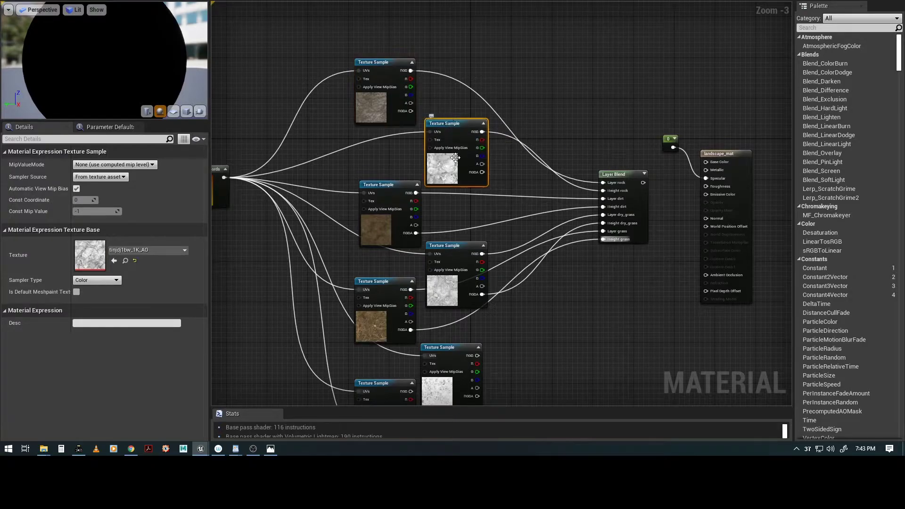
mouse_move(448, 124)
left_mouse_down()
mouse_move(448, 137)
mouse_move(446, 123)
left_mouse_up()
left_click(376, 193)
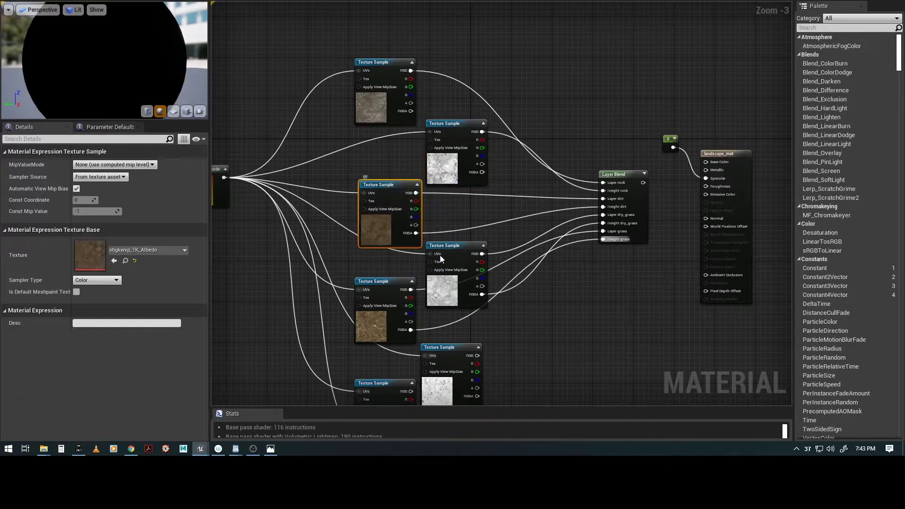
left_click(448, 244)
right_click_drag(578, 321, 584, 249)
left_click(385, 210)
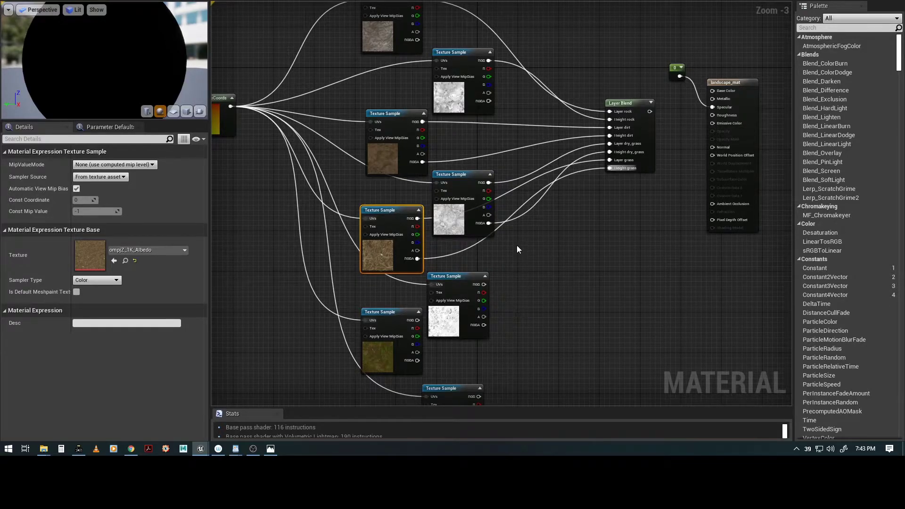
Step: Break the link between the sbgkwxp_1K Albedo node's RGBA output and Height dirt
left_click_drag(452, 174, 452, 154)
mouse_move(455, 144)
left_mouse_down()
mouse_move(459, 111)
mouse_move(455, 158)
left_mouse_up()
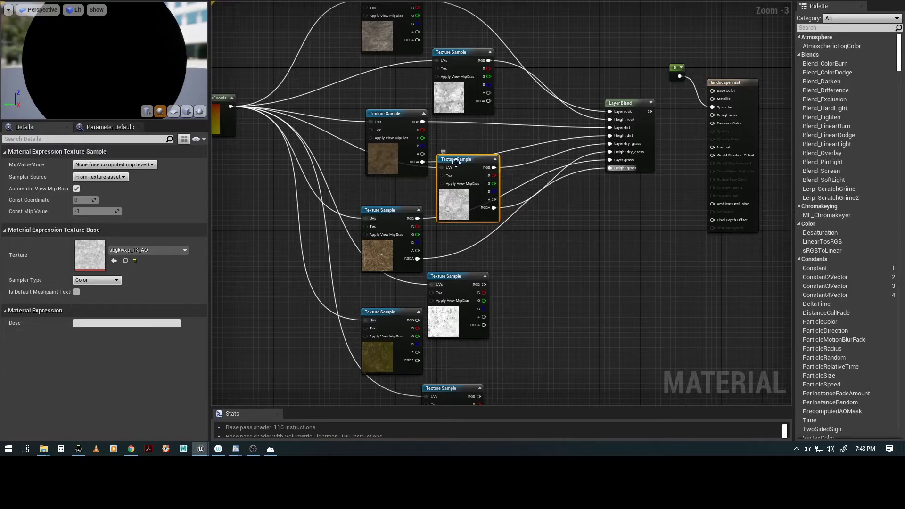
left_click_drag(475, 156, 475, 186)
right_click(426, 162)
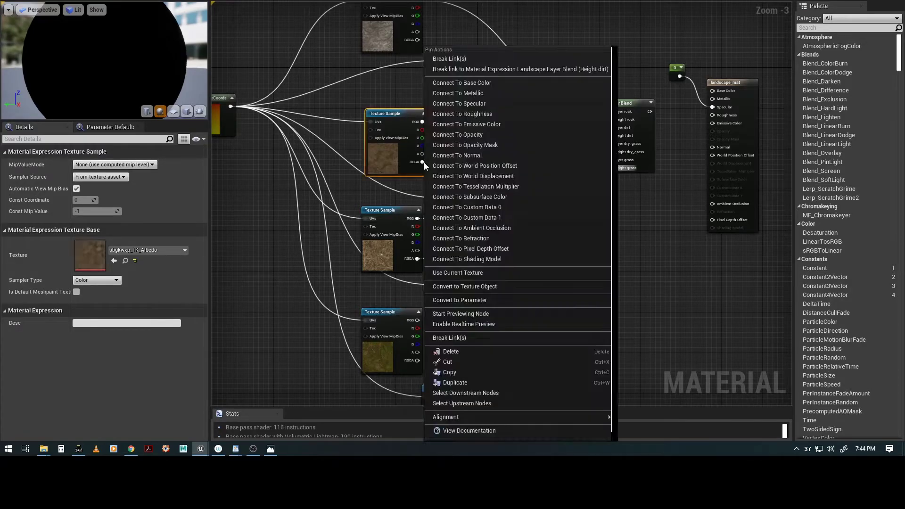
left_click(448, 58)
Step: Break the sbgkwxp_1K AO node's links to Layer dry_grass and Height dry_grass, and connect its RGB output to Height dirt instead
left_click_drag(478, 195, 483, 139)
right_click(497, 181)
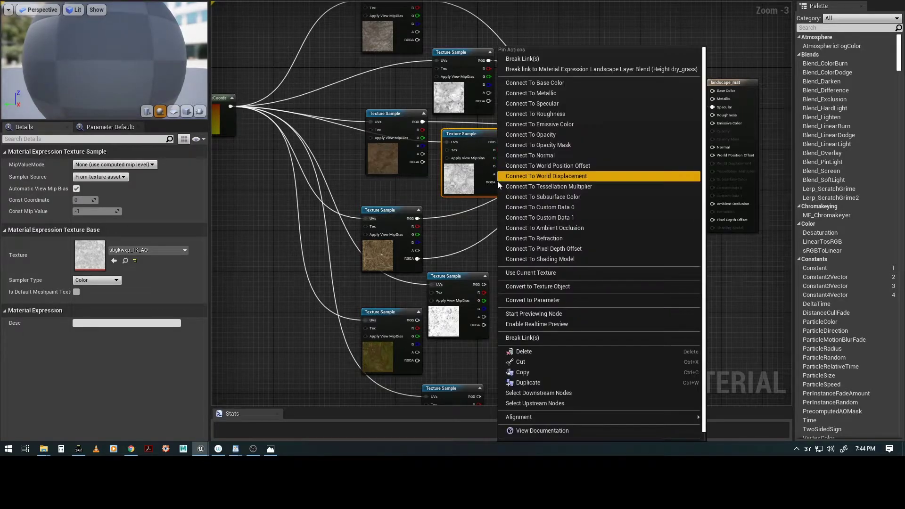
left_click(518, 59)
mouse_move(464, 135)
left_mouse_down()
mouse_move(457, 183)
mouse_move(454, 148)
left_mouse_up()
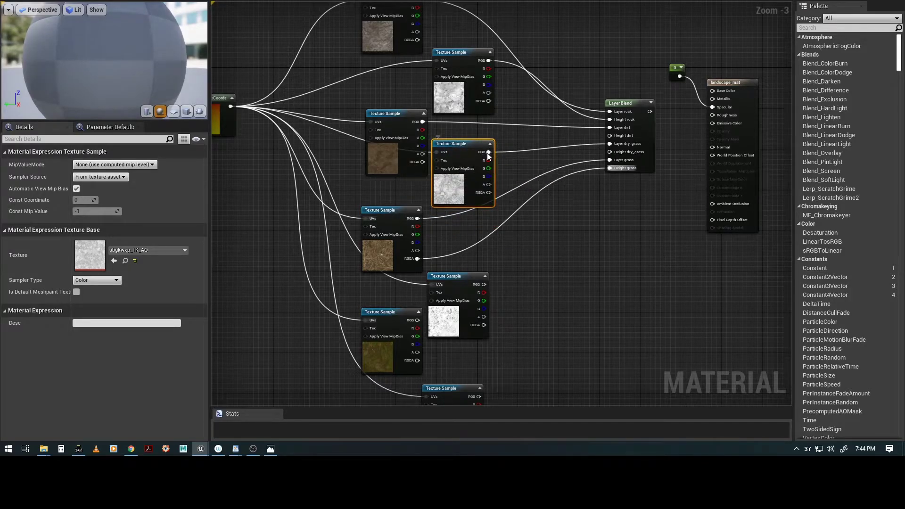
right_click(488, 153)
left_click(518, 61)
mouse_move(463, 144)
left_mouse_down()
mouse_move(465, 188)
mouse_move(467, 140)
left_mouse_up()
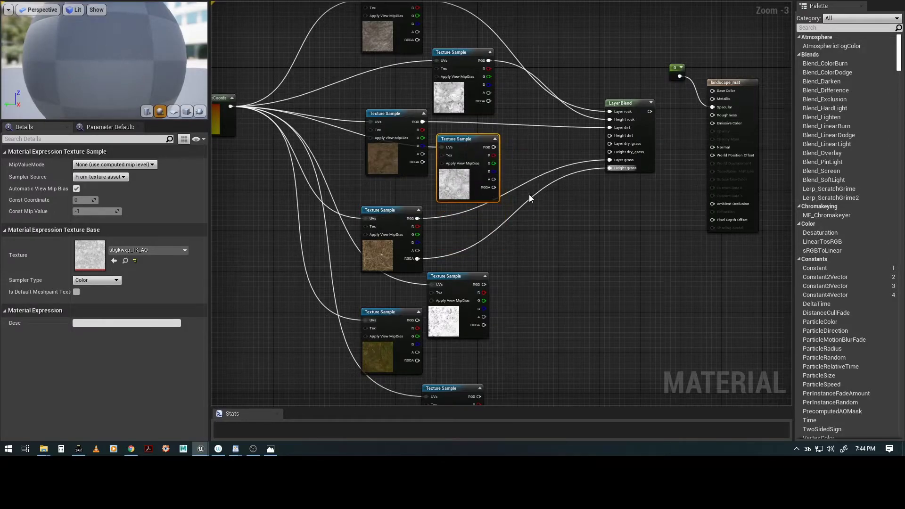
left_click_drag(494, 147, 609, 136)
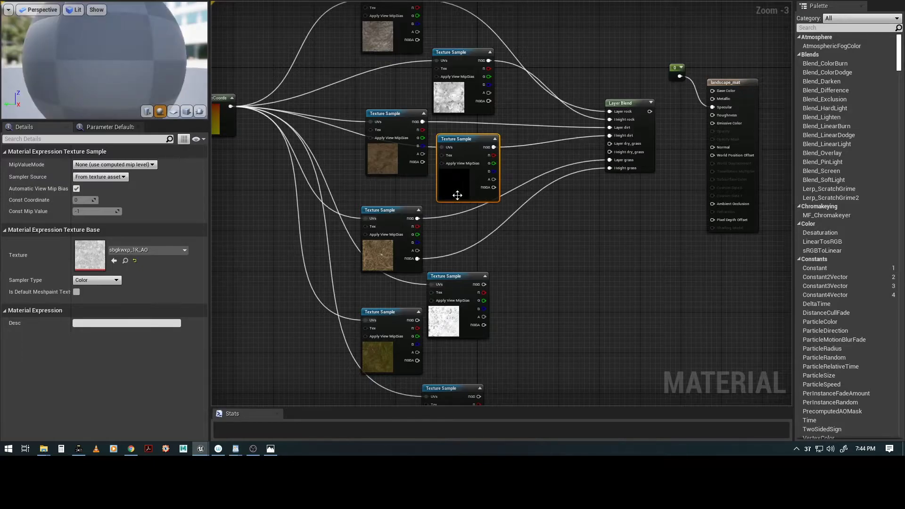
Step: Break the ompjZ_1K Albedo node's RGB and RGBA links to Layer grass and Height grass
right_click(419, 218)
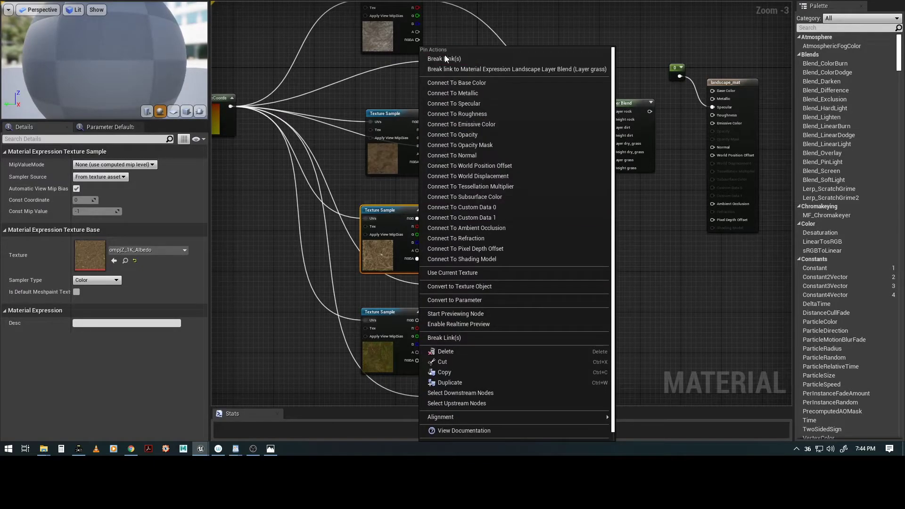
left_click(444, 56)
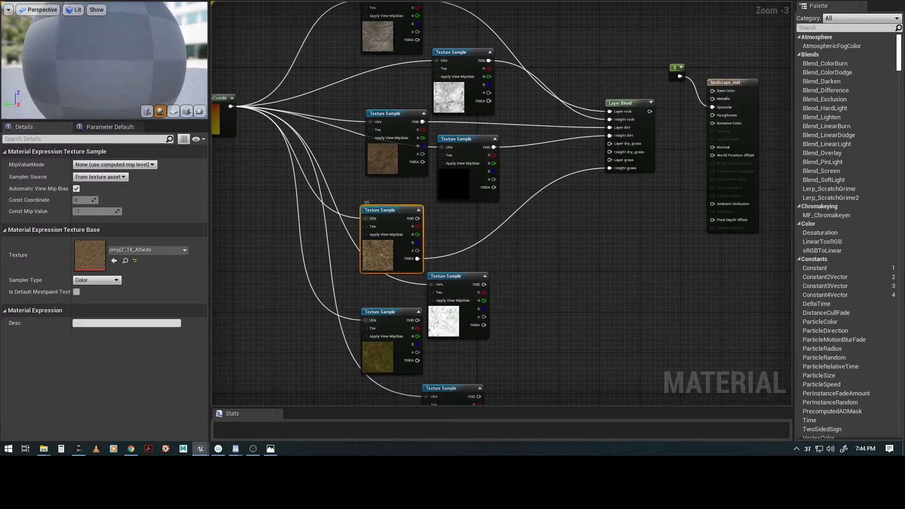
right_click(417, 258)
left_click(441, 58)
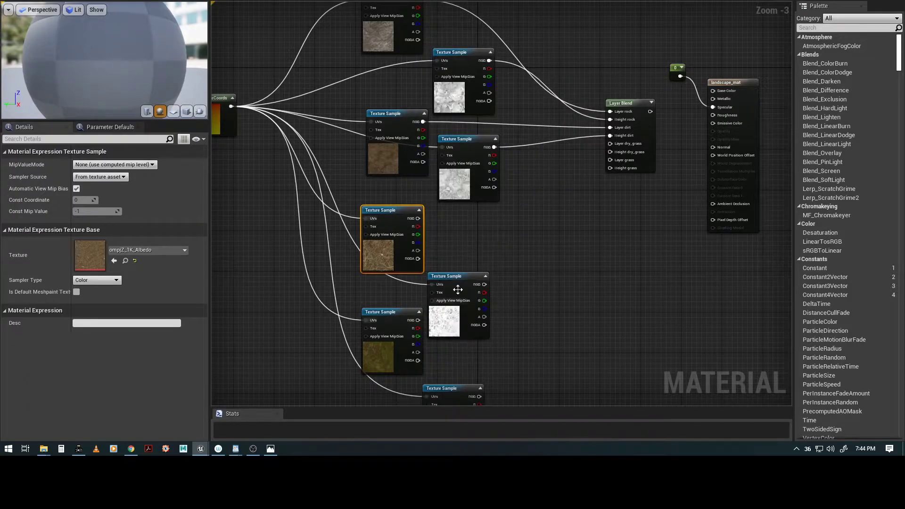
Step: Connect the ompjZ_1K Albedo RGB output to Layer dry_grass and the ompjZ_1K AO RGB output to Height dry_grass
left_click_drag(418, 218, 610, 144)
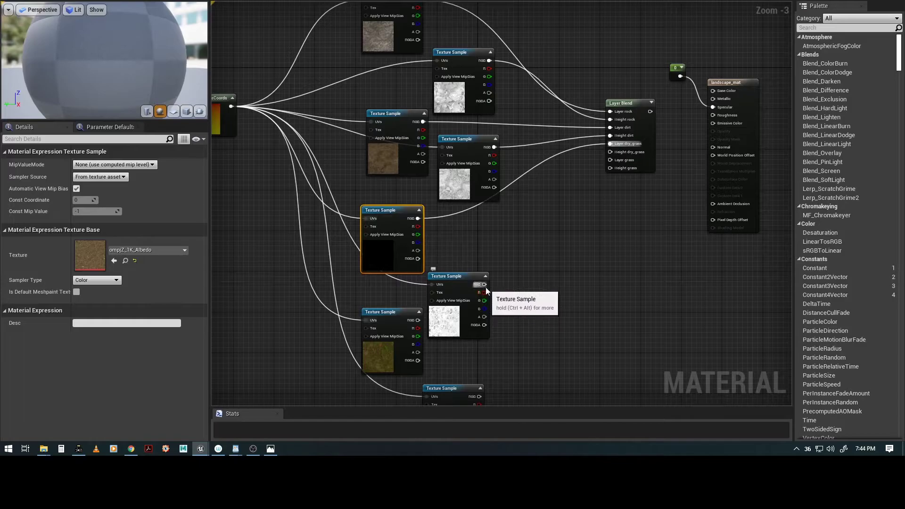
left_click_drag(484, 284, 610, 151)
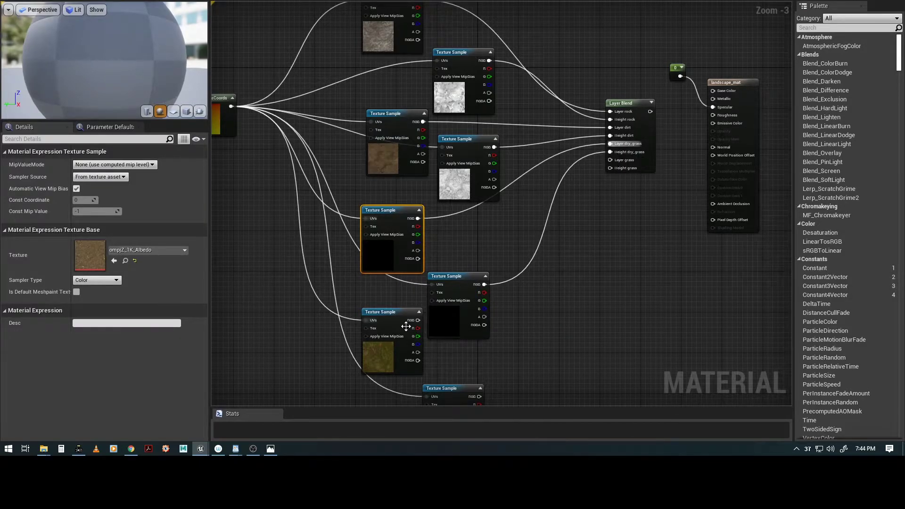
left_click_drag(451, 283, 460, 258)
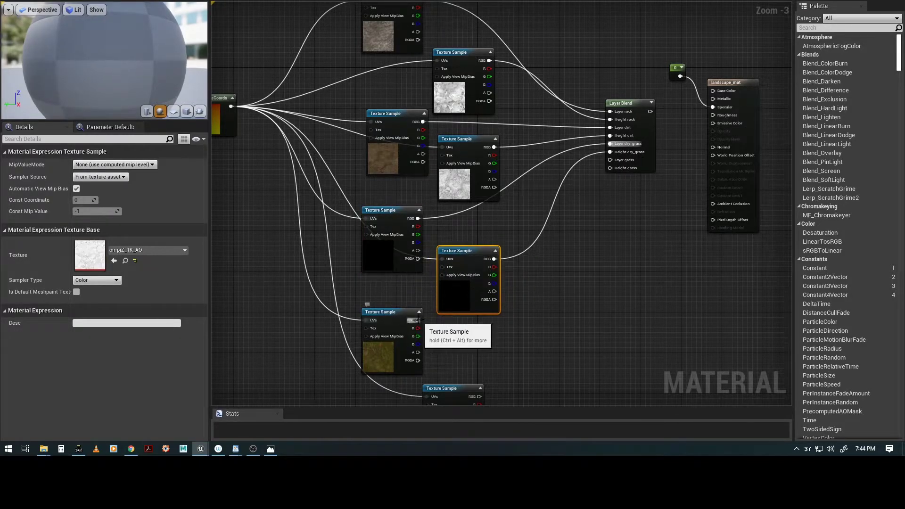
Step: Connect the sfjmafua_1K Albedo RGB output to Layer grass and the sfjmafua_1K AO RGB output to Height grass
left_click_drag(418, 320, 610, 159)
left_click_drag(450, 388, 609, 167)
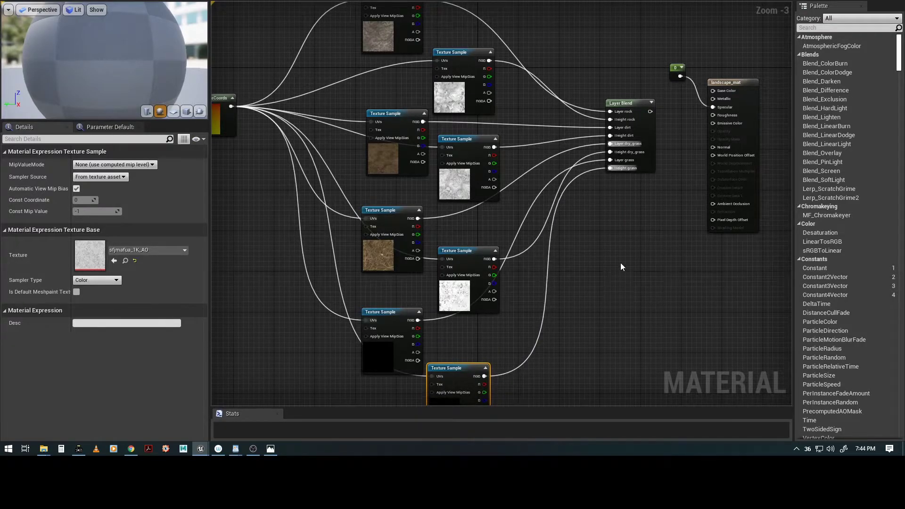
Step: Connect the Layer Blend output to landscape_mat's Base Color, apply the material and return to the level
left_click_drag(650, 111, 712, 91)
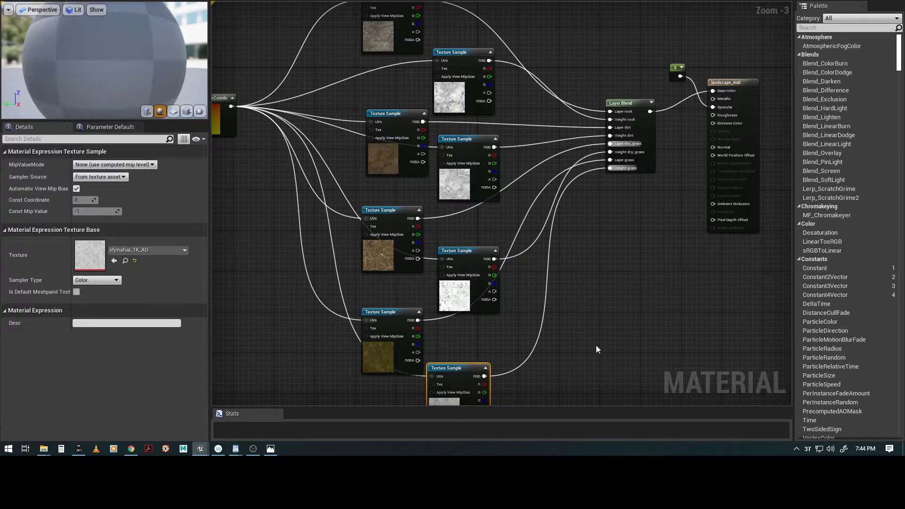
left_click(76, 0)
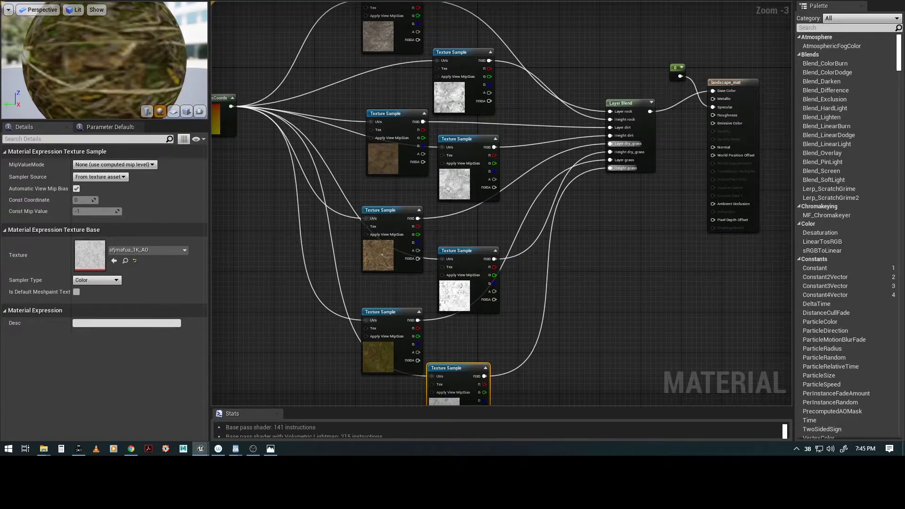
key("super+Down")
key("super+Down")
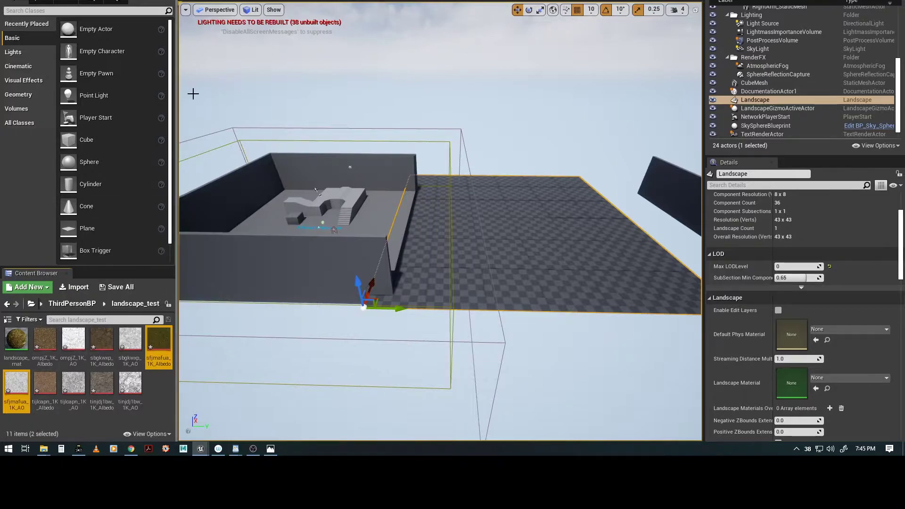
key("shift+3")
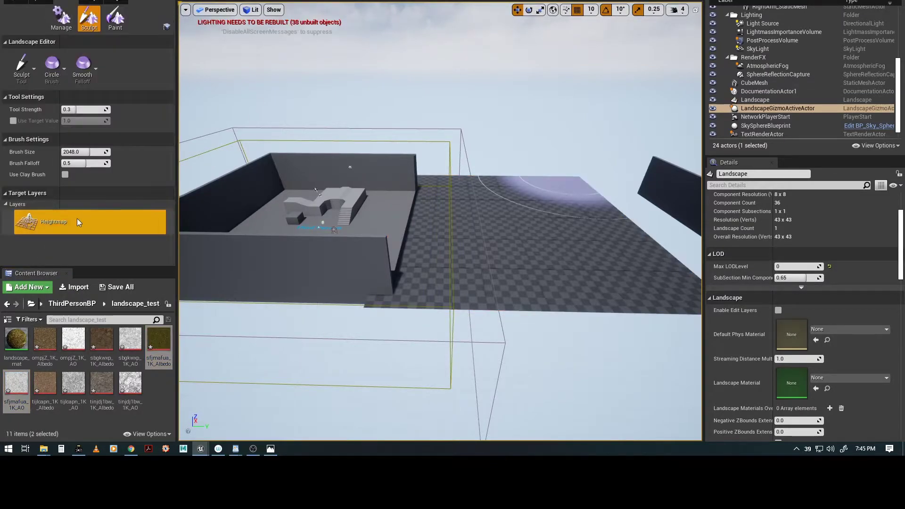
left_click(61, 18)
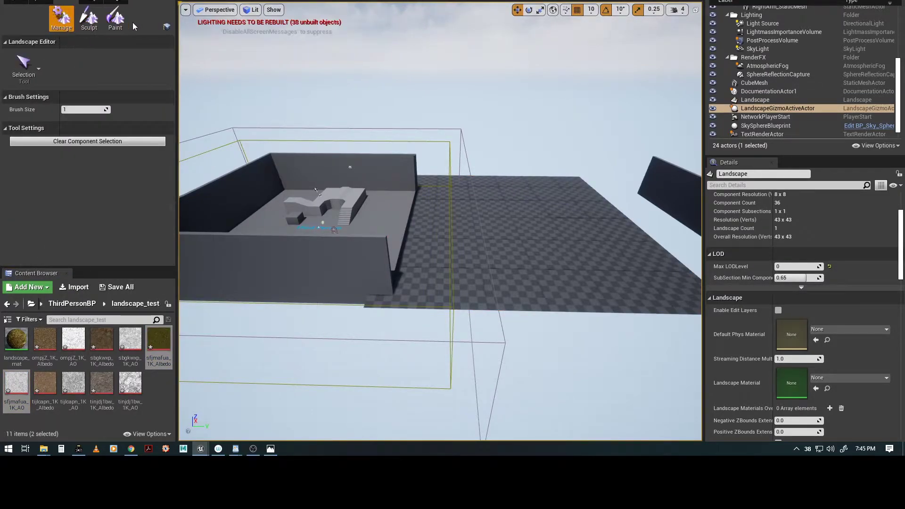
left_click(115, 18)
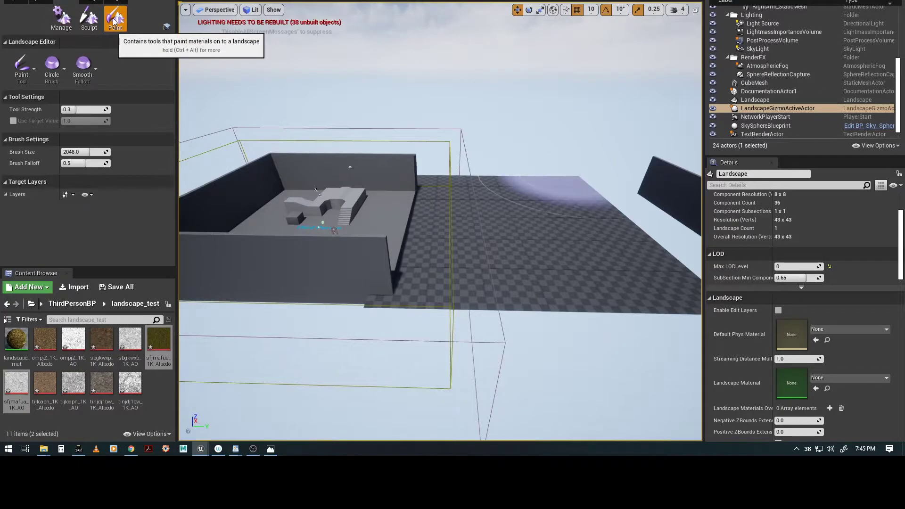
left_click(63, 20)
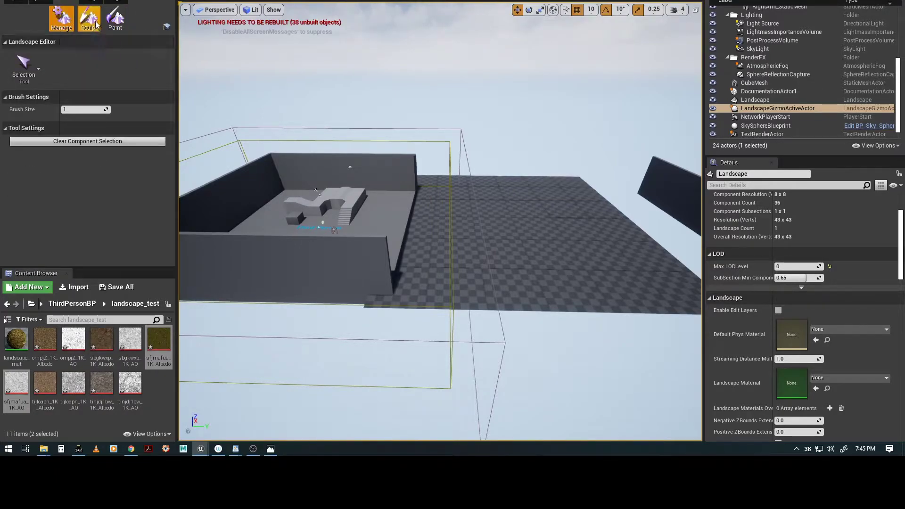
left_click(96, 24)
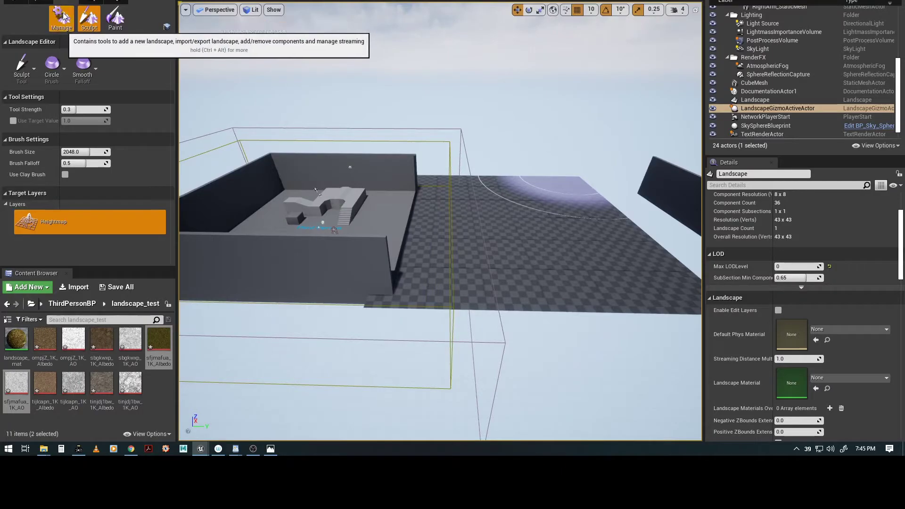
left_click(63, 18)
left_click(89, 18)
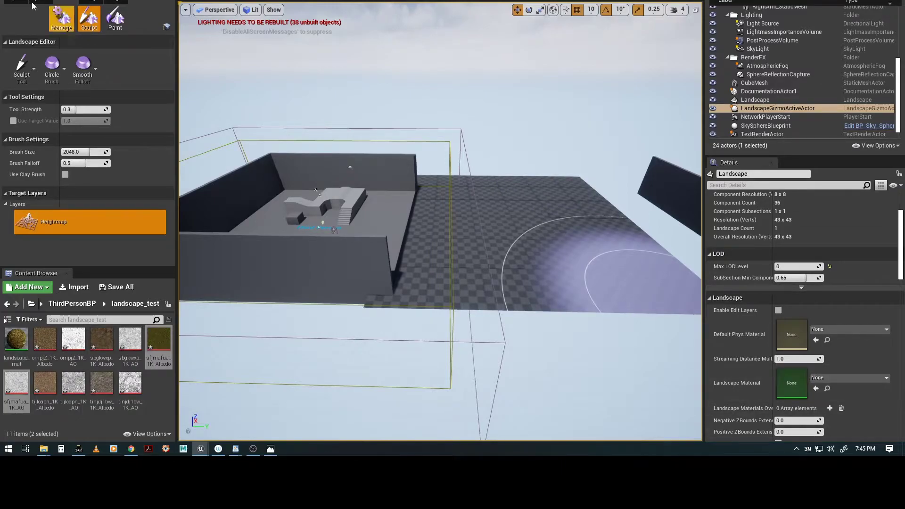
Step: Select the landscape beside the arena and assign landscape_mat as its Landscape Material
left_click(17, 2)
left_click(548, 258)
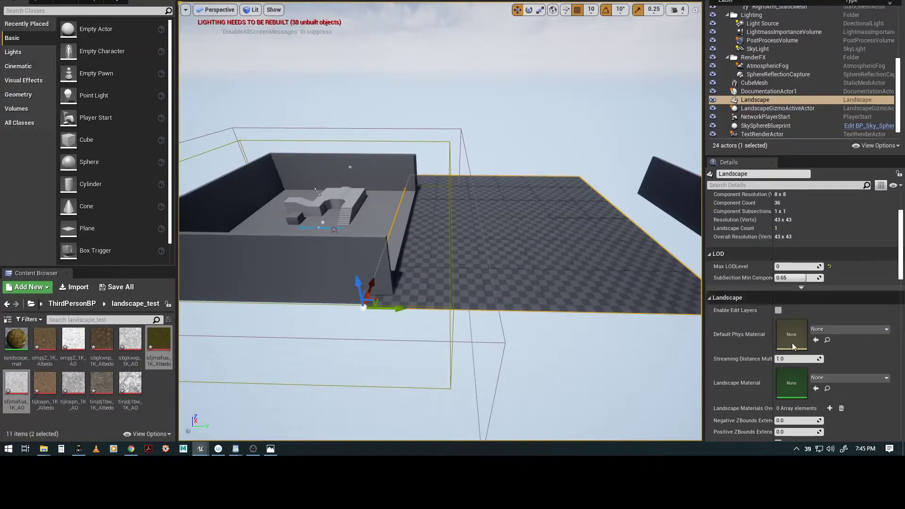
left_click(25, 340)
left_click_drag(25, 341, 794, 385)
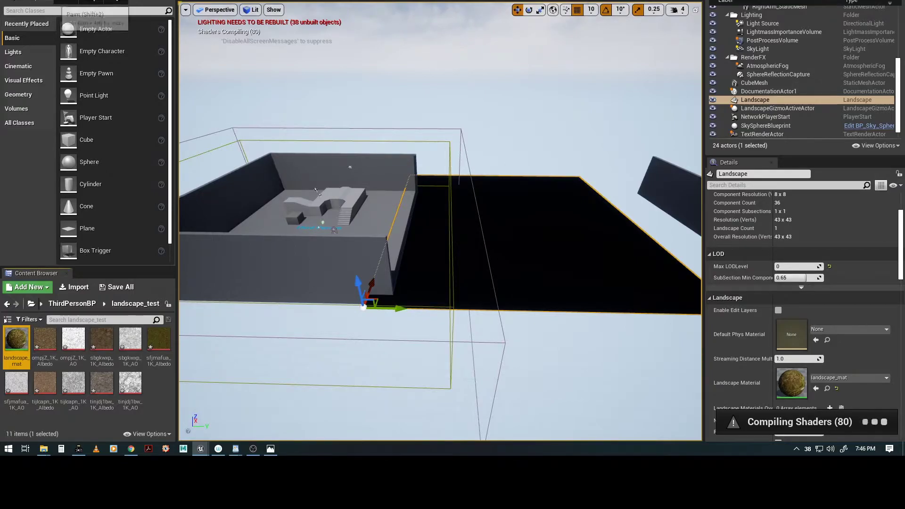
key("shift+3")
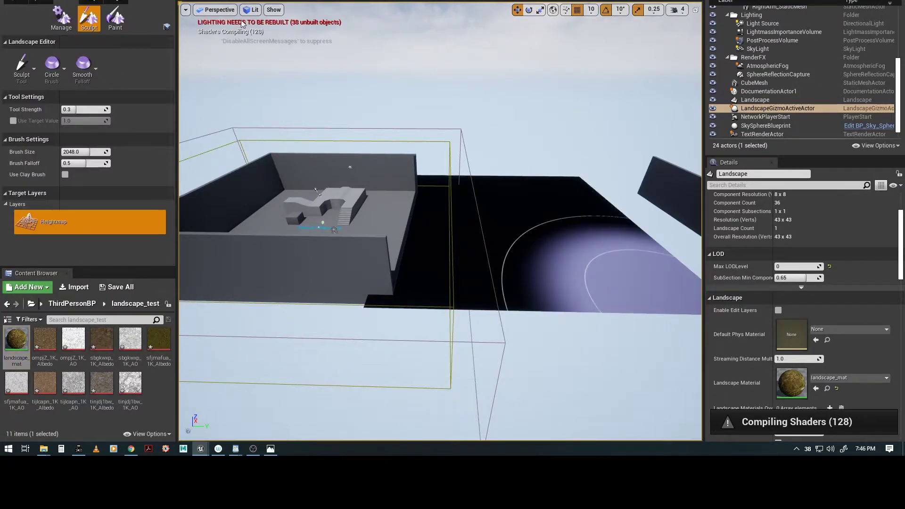
left_click(66, 17)
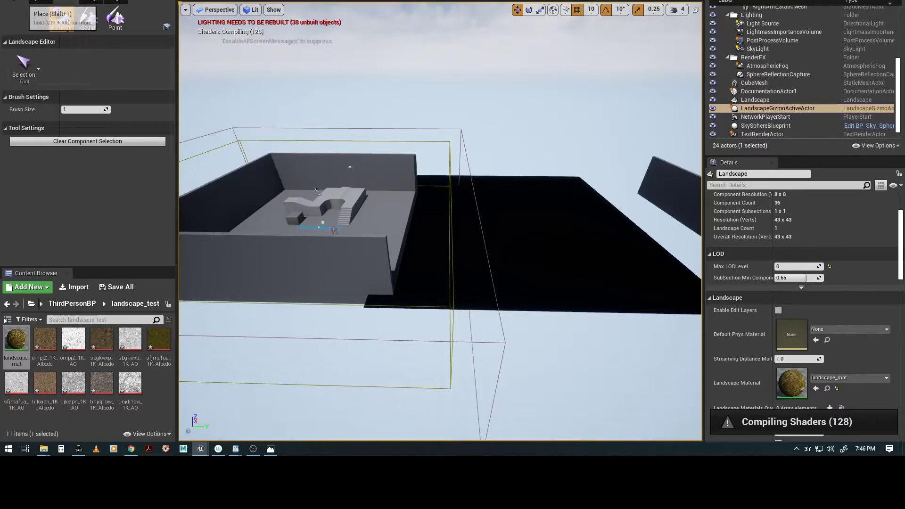
left_click(16, 2)
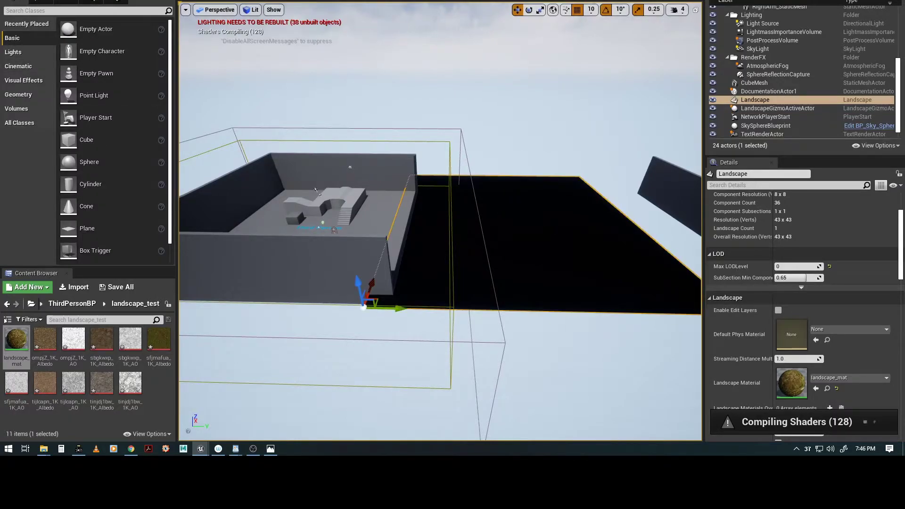
Step: Switch to the landscape Paint mode and show its rock, dirt, dry_grass and grass target layers
left_click(70, 3)
left_click(116, 16)
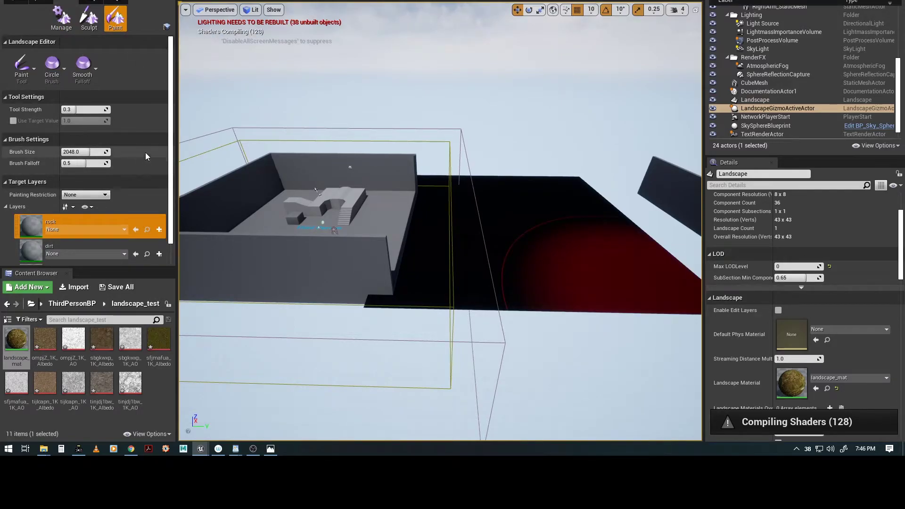
scroll(145, 152, "down", 2)
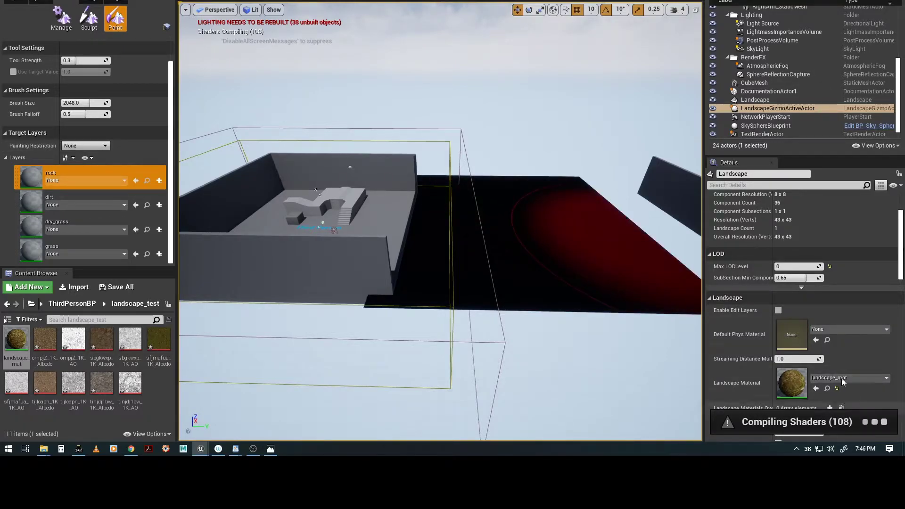
left_click_drag(556, 274, 490, 274, "alt")
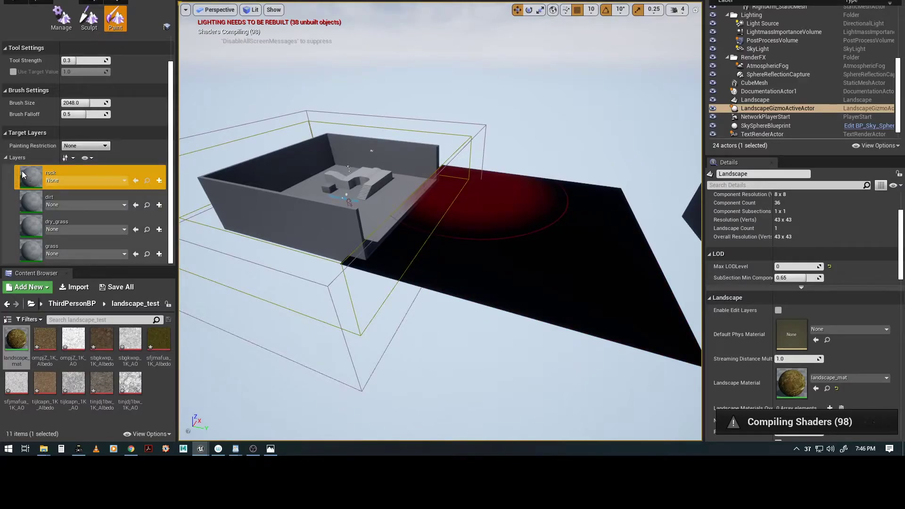
Step: Create a weight-blended layer info for the rock layer, saved in the landscape_test folder
left_click(159, 181)
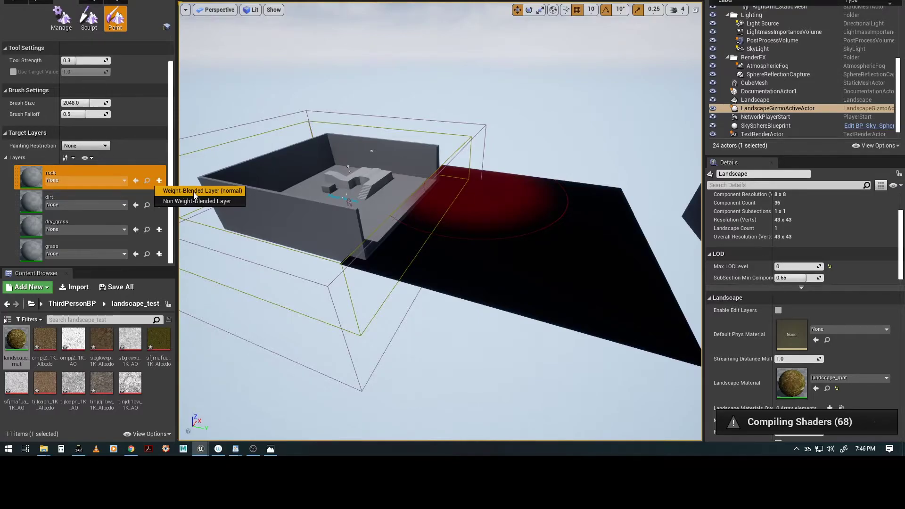
left_click(194, 195)
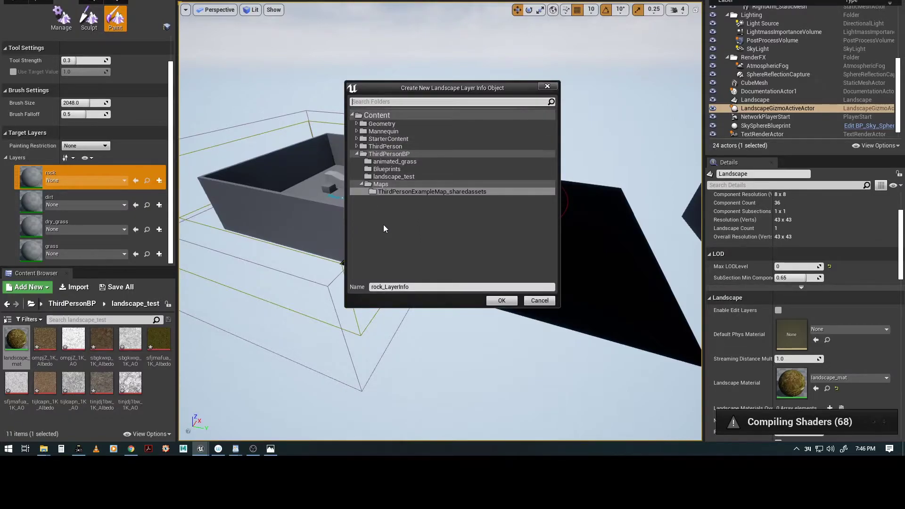
left_click(369, 175)
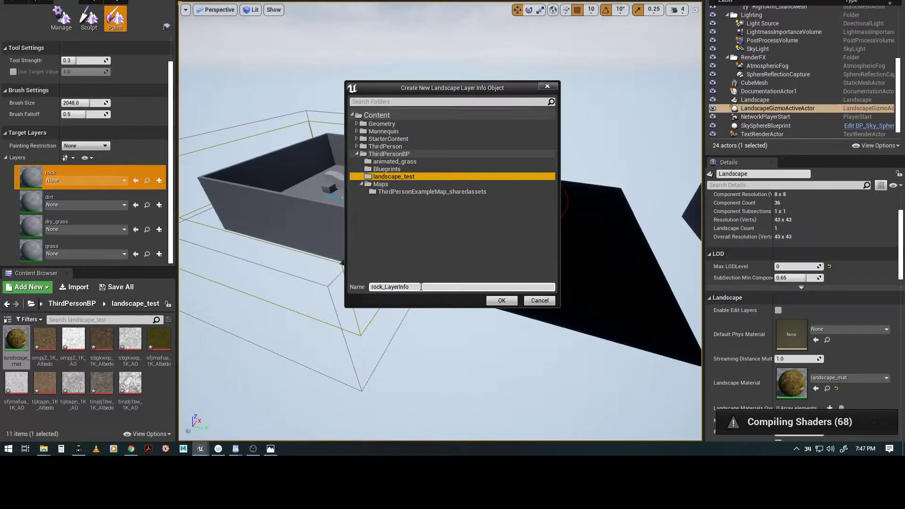
left_click(502, 301)
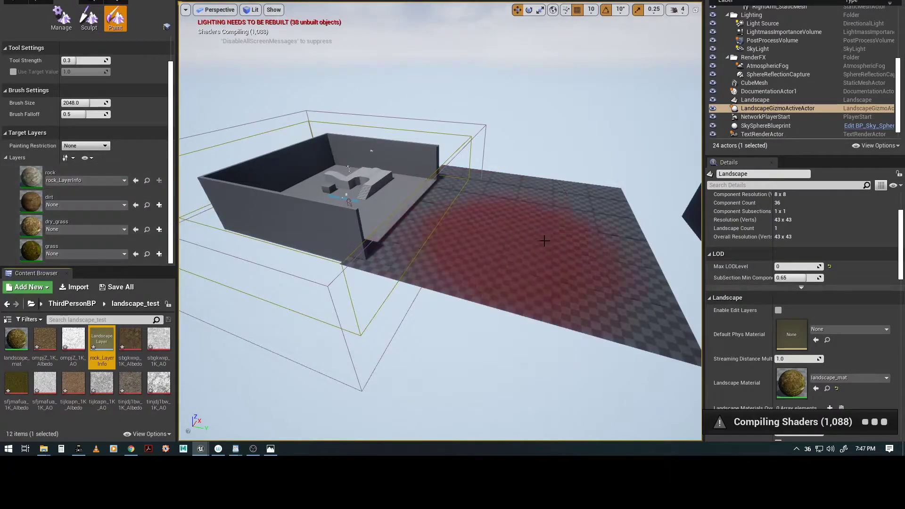
Step: Create a weight-blended layer info for the dirt layer, saved in the landscape_test folder
left_click(160, 205)
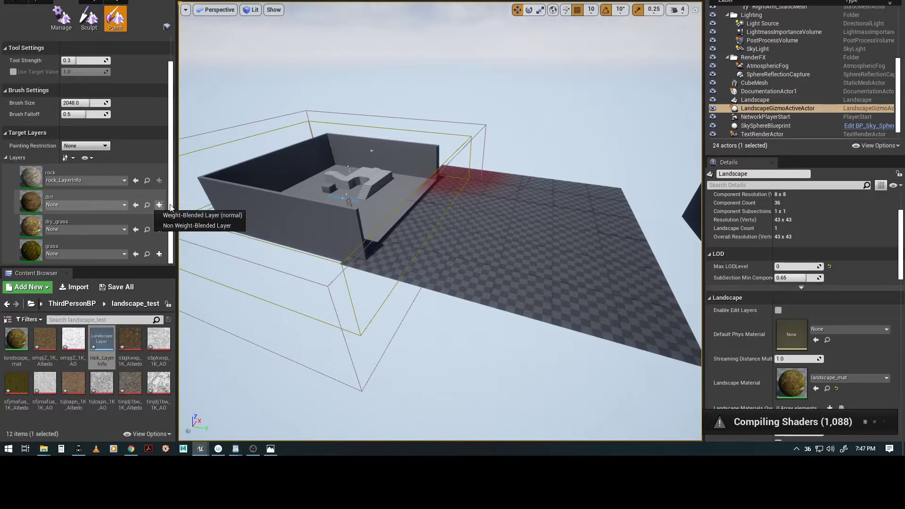
left_click(188, 216)
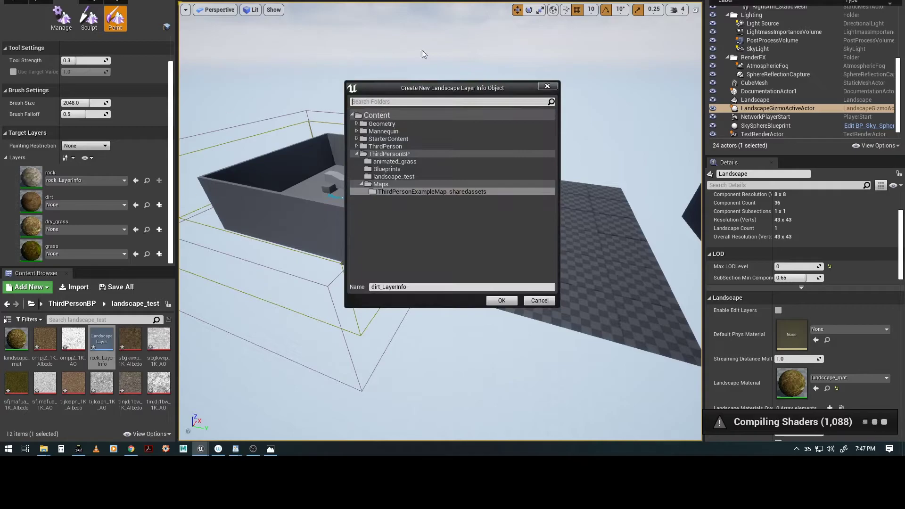
left_click(387, 176)
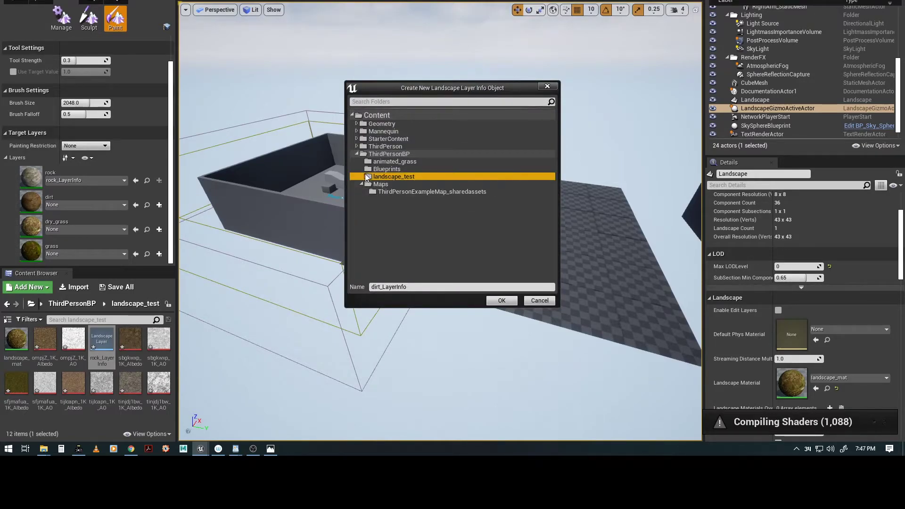
left_click(501, 301)
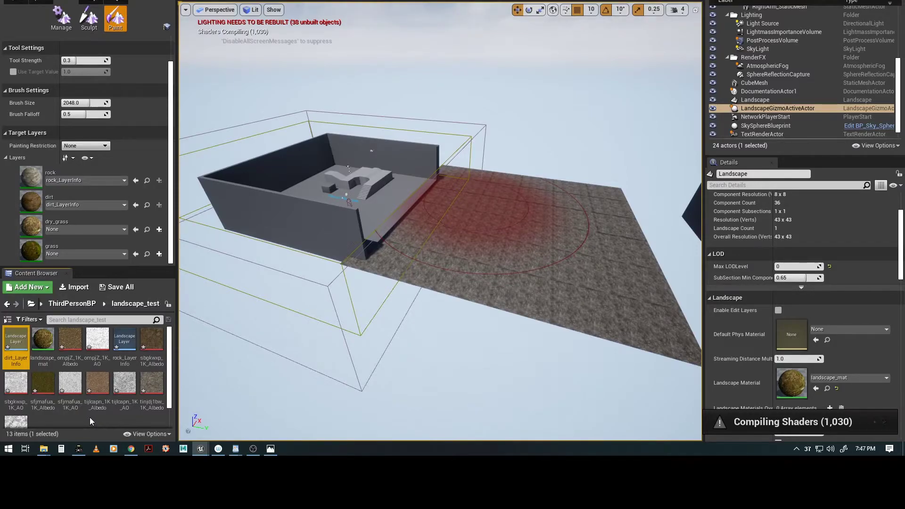
Step: Create a weight-blended layer info for the dry_grass layer, saved in the landscape_test folder
left_click(159, 229)
left_click(189, 237)
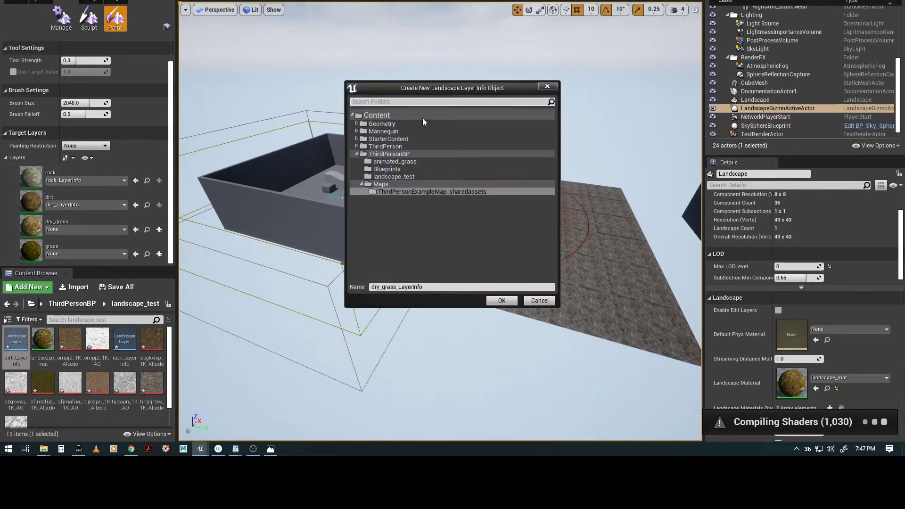
left_click(369, 177)
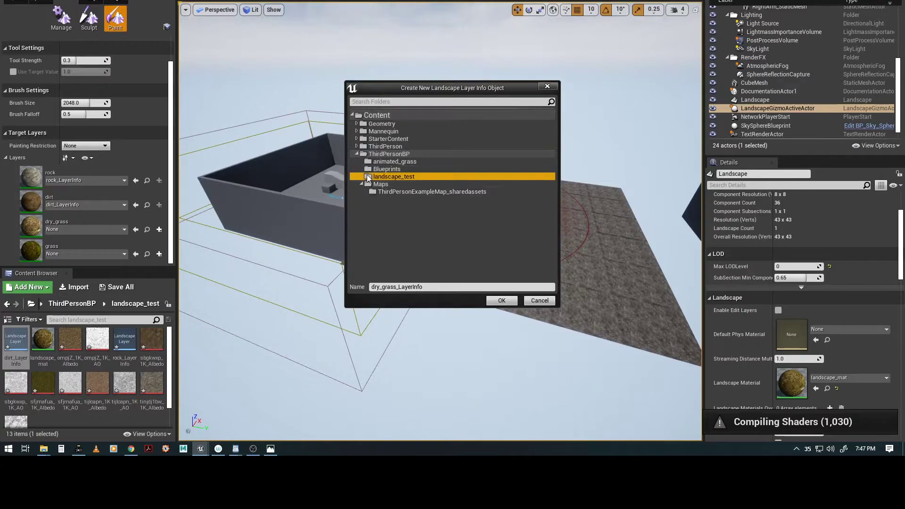
left_click(501, 302)
Step: Create a weight-blended layer info for the grass layer, saved in the landscape_test folder
left_click(160, 255)
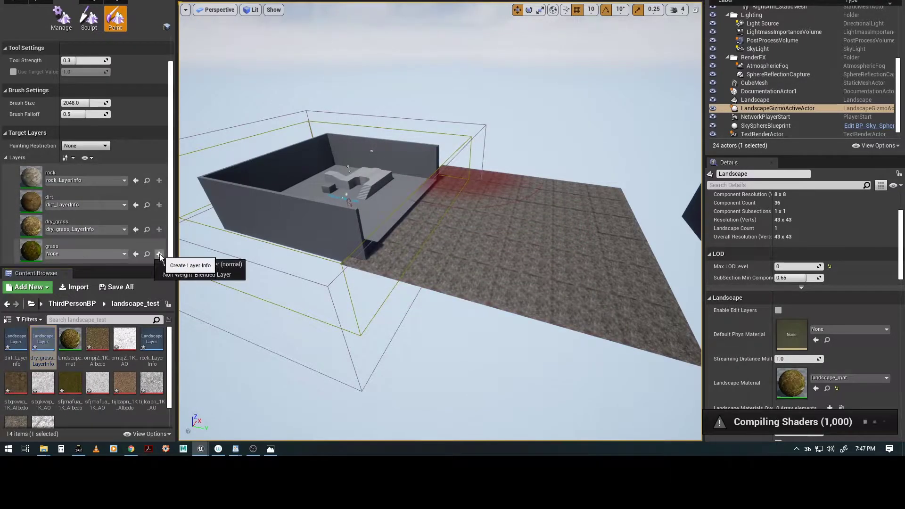
left_click(193, 265)
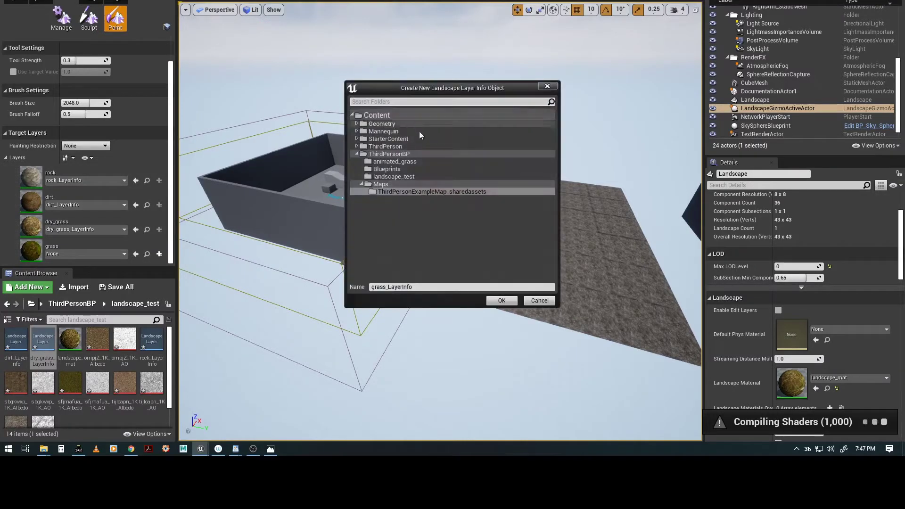
left_click(372, 176)
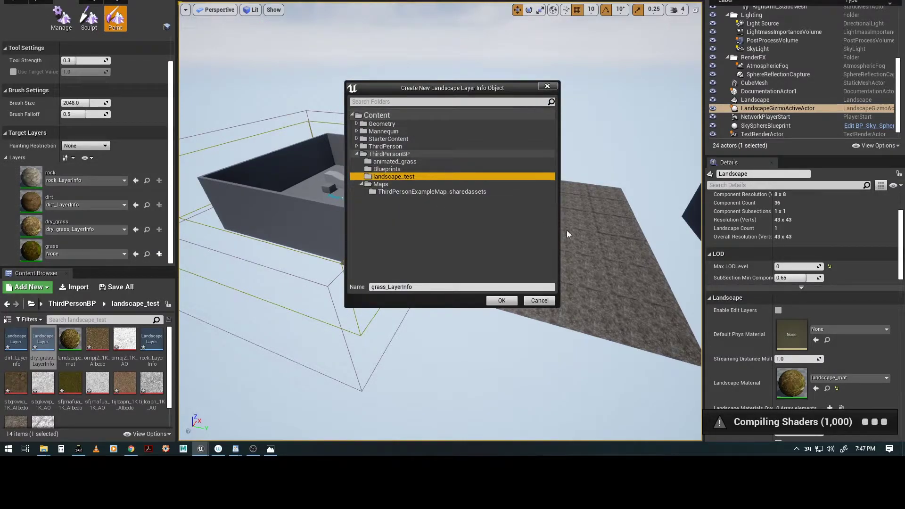
left_click(502, 302)
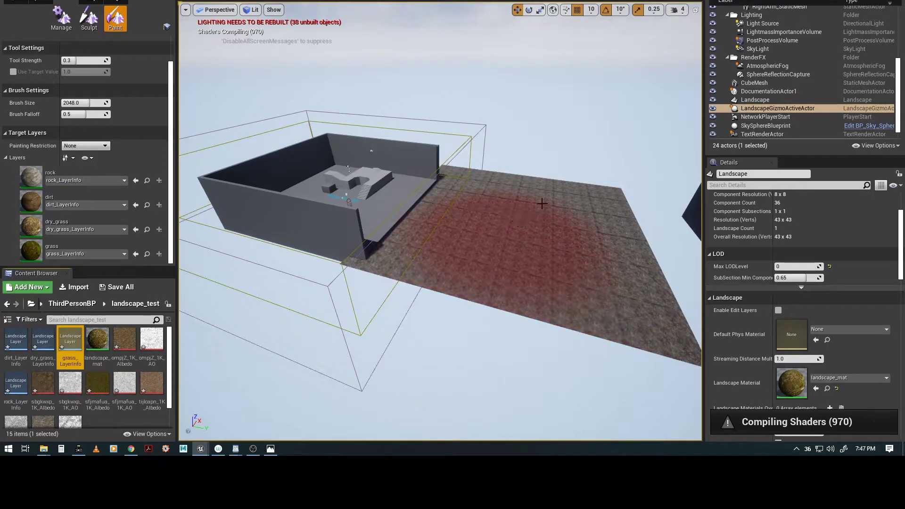
Step: Review the landscape Manage mode's component and spline tools and choose the Selection tool
scroll(495, 245, "up", 1)
right_click_drag(438, 235, 457, 236)
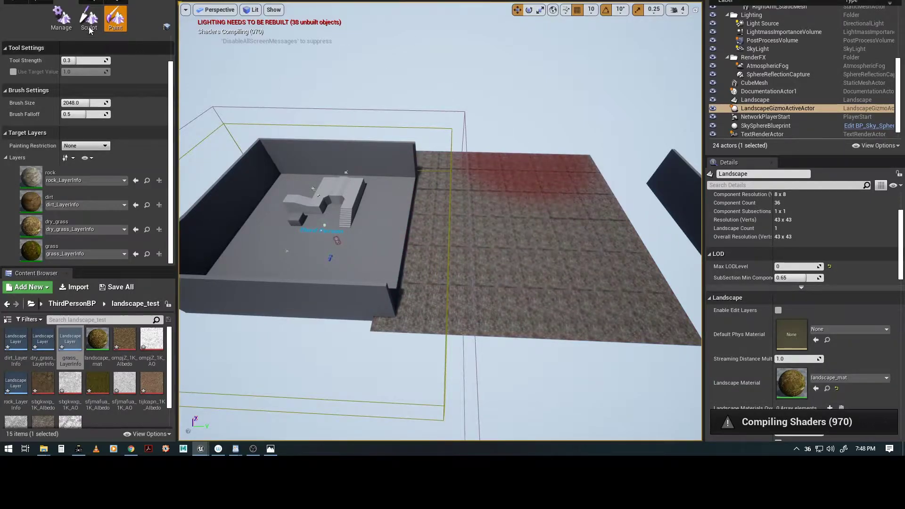
left_click(62, 18)
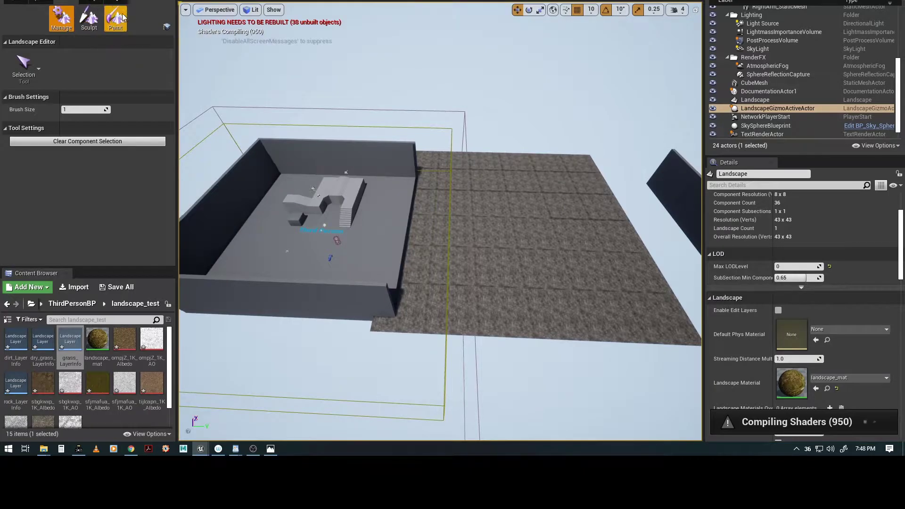
left_click(42, 69)
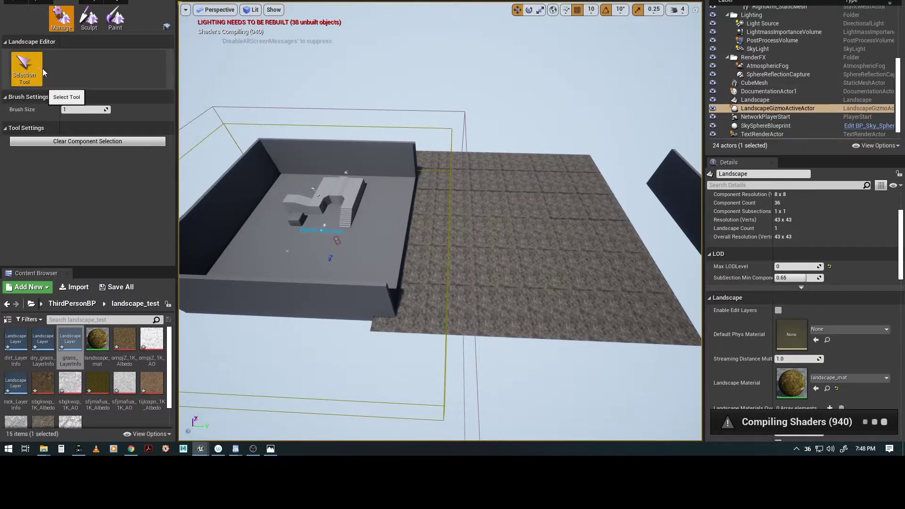
left_click(39, 69)
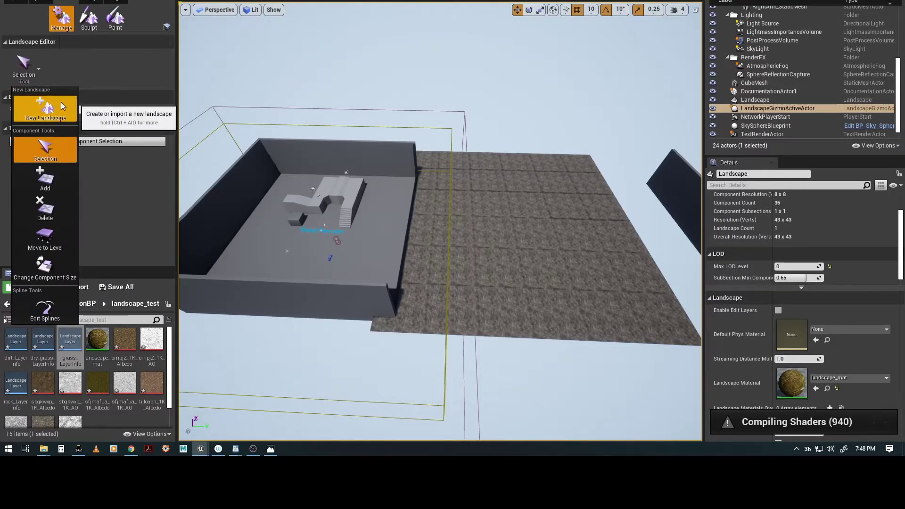
left_click(46, 151)
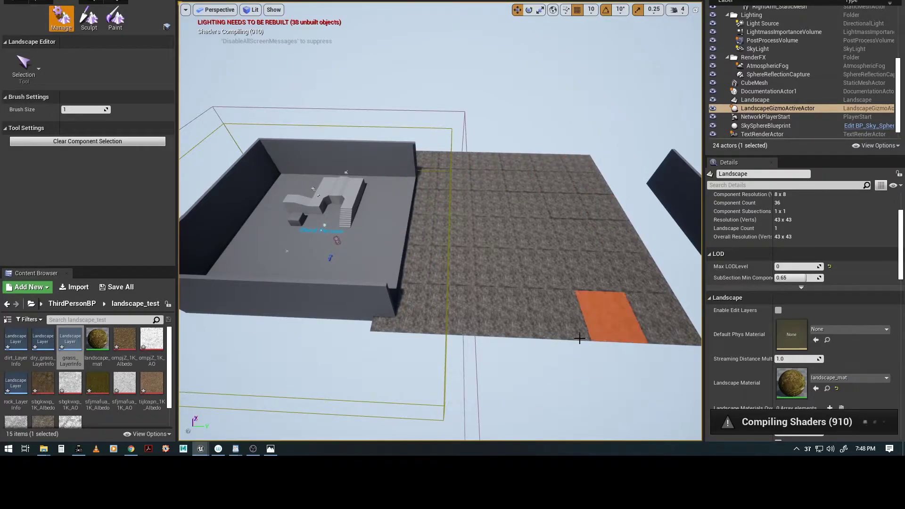
Step: Examine the landscape Sculpt mode's sculpting tools, brush types and falloff types, choosing the Smooth falloff
left_click(90, 18)
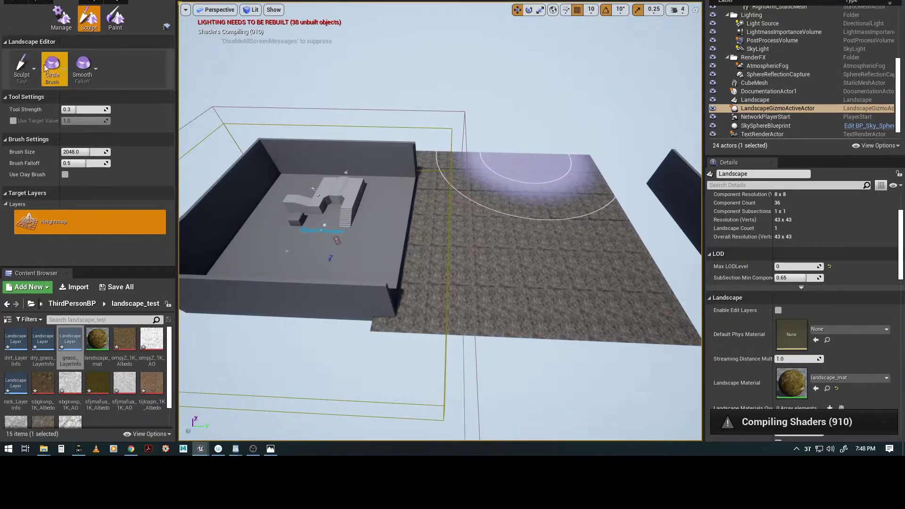
left_click(96, 67)
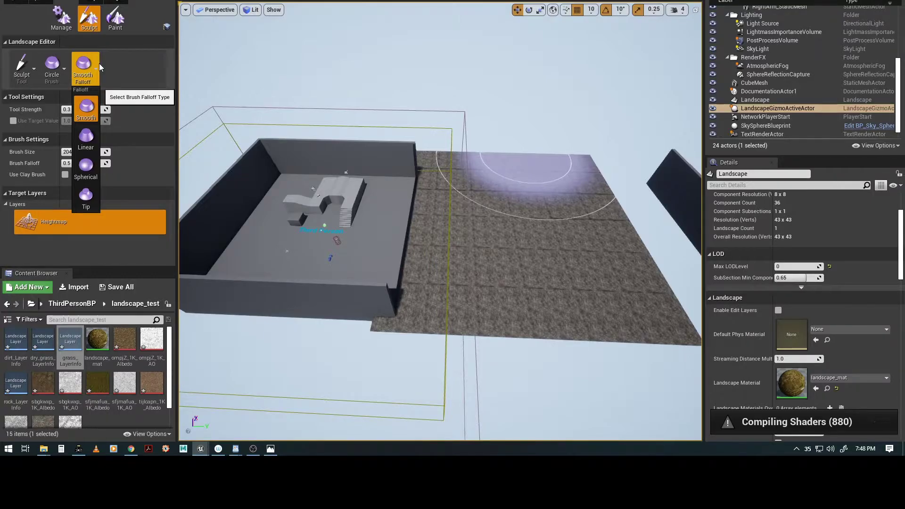
left_click(33, 69)
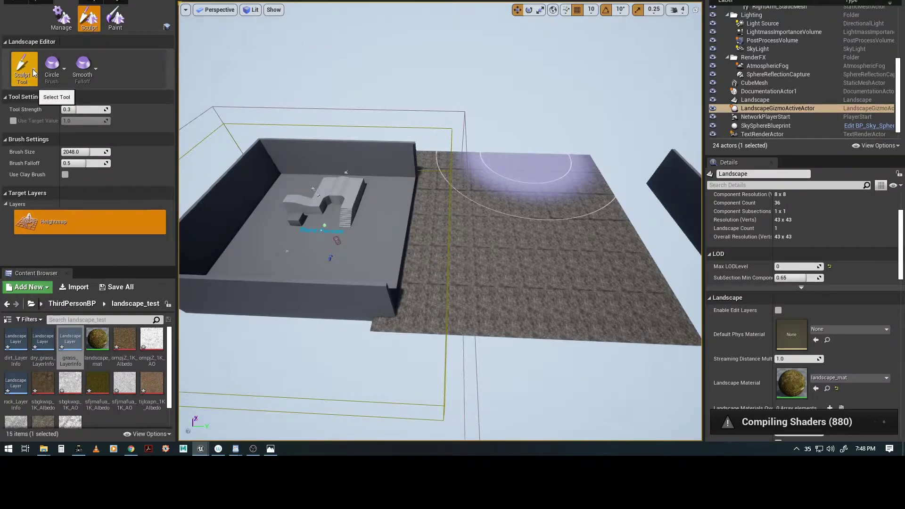
left_click(33, 69)
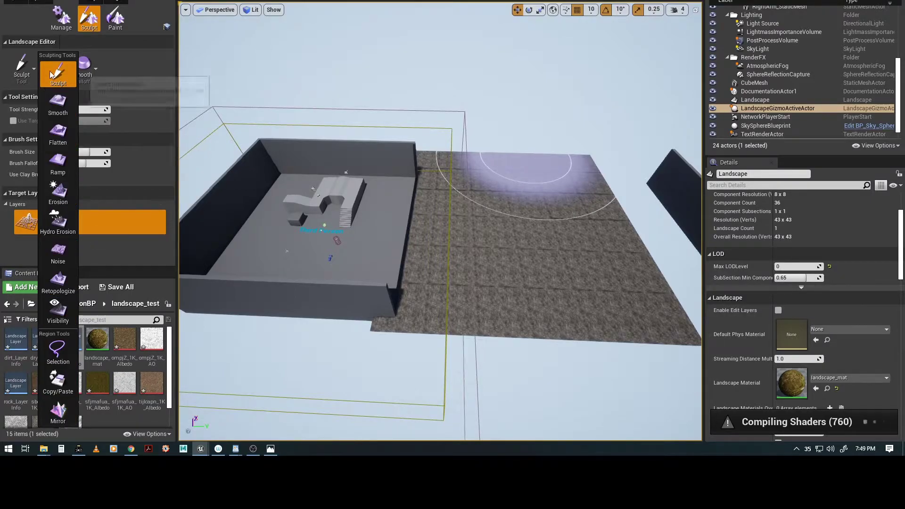
left_click(128, 69)
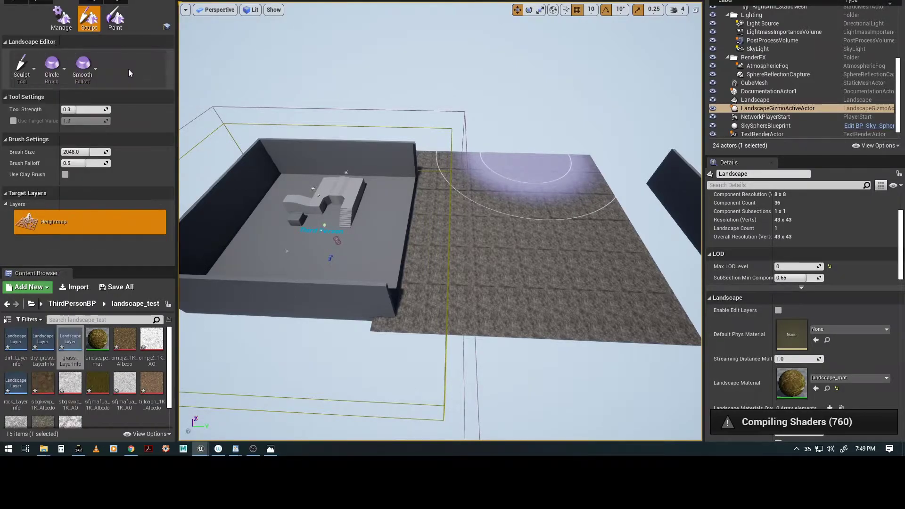
left_click(63, 69)
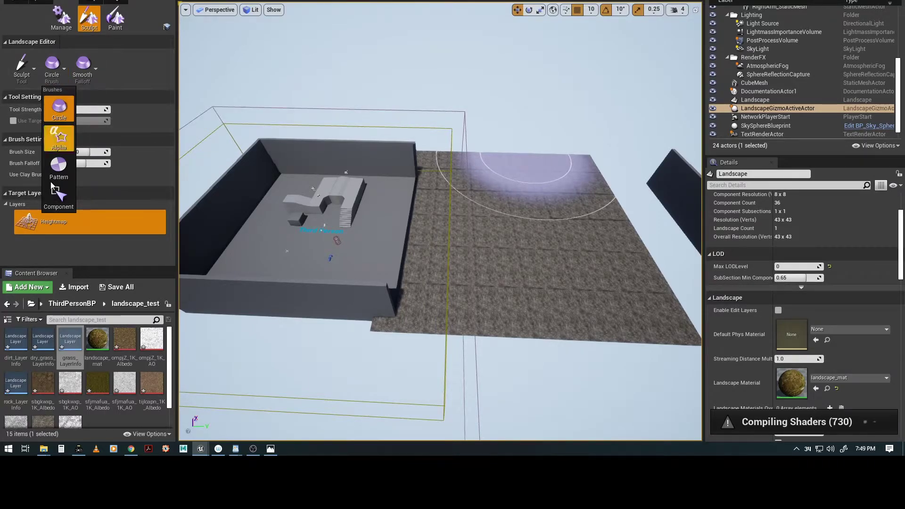
left_click(93, 68)
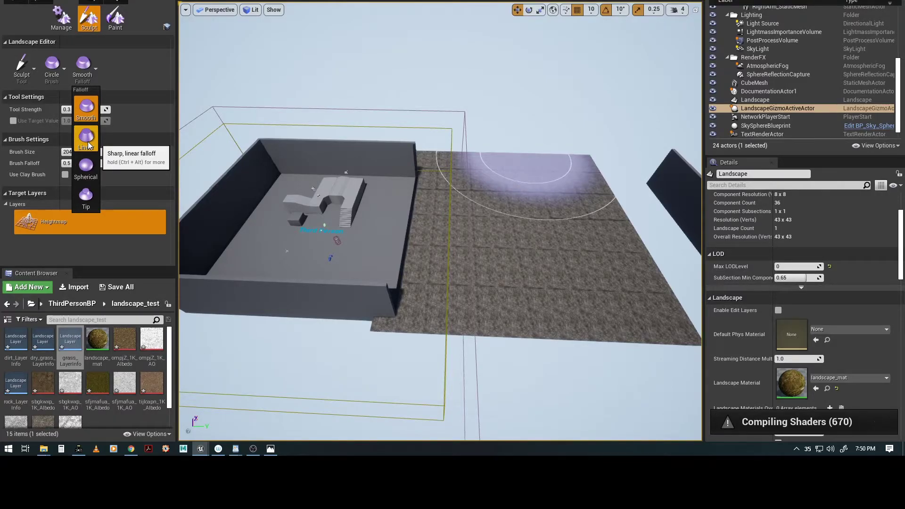
left_click(85, 107)
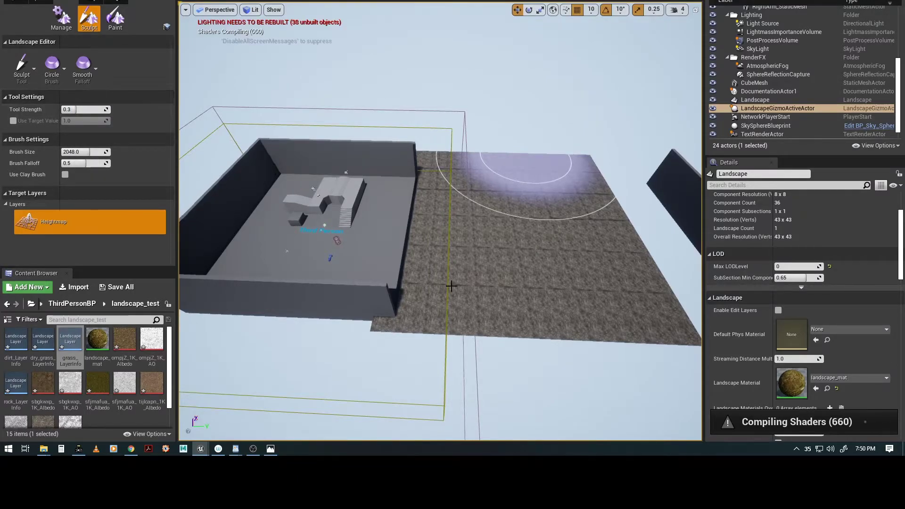
right_click_drag(467, 272, 469, 265)
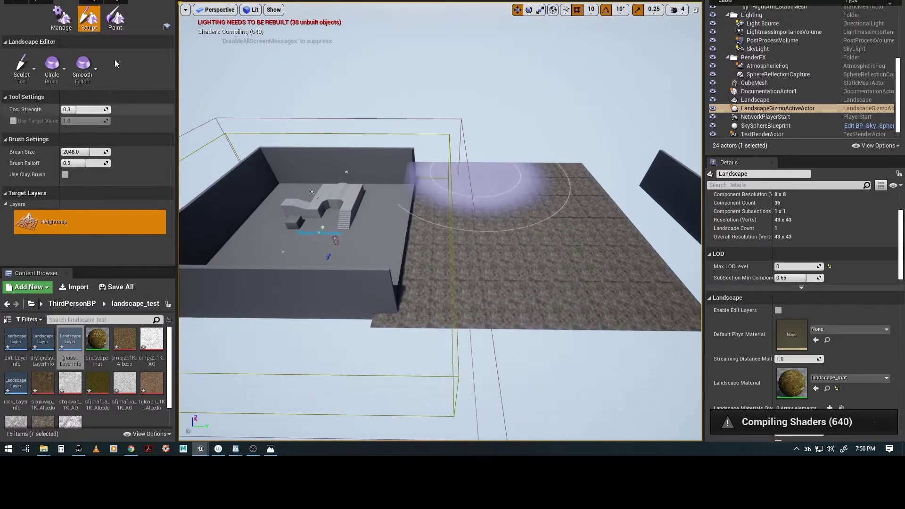
Step: Return to the landscape Paint mode with the rock layer active and set the Brush Size to 500
left_click(116, 21)
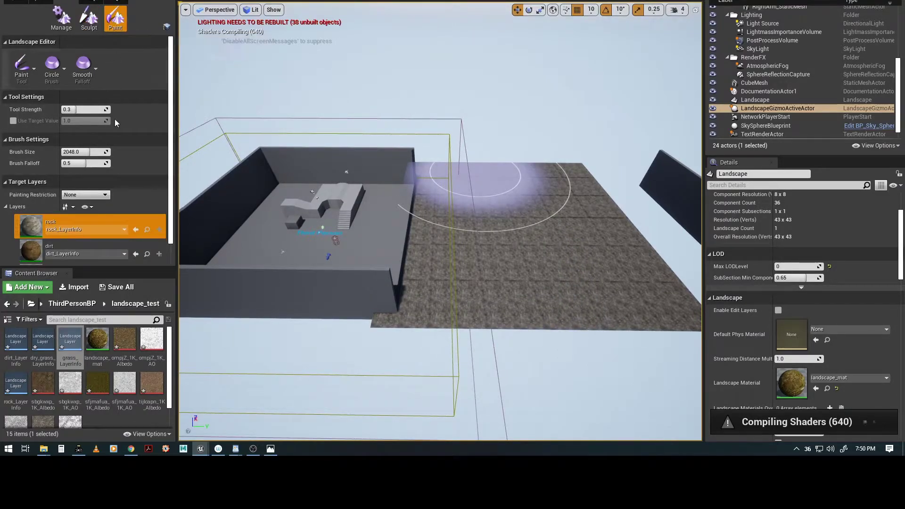
scroll(147, 138, "down", 3)
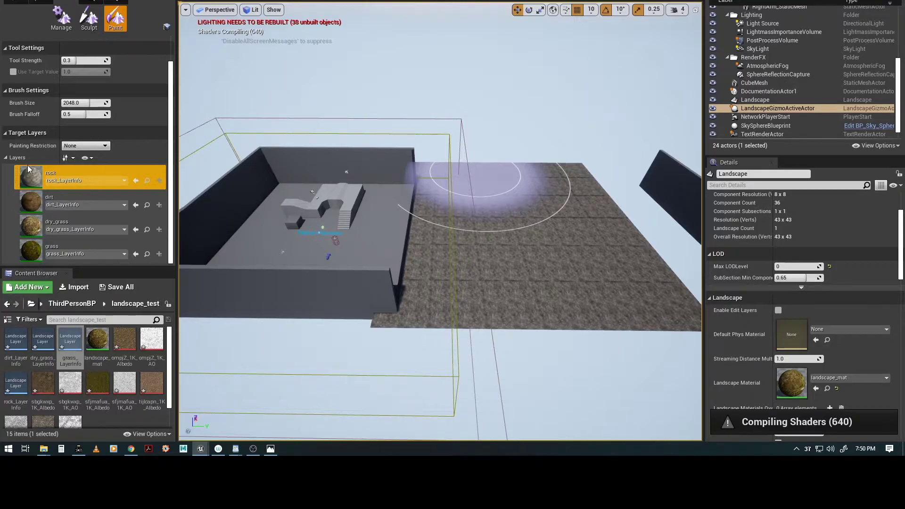
left_click(72, 103)
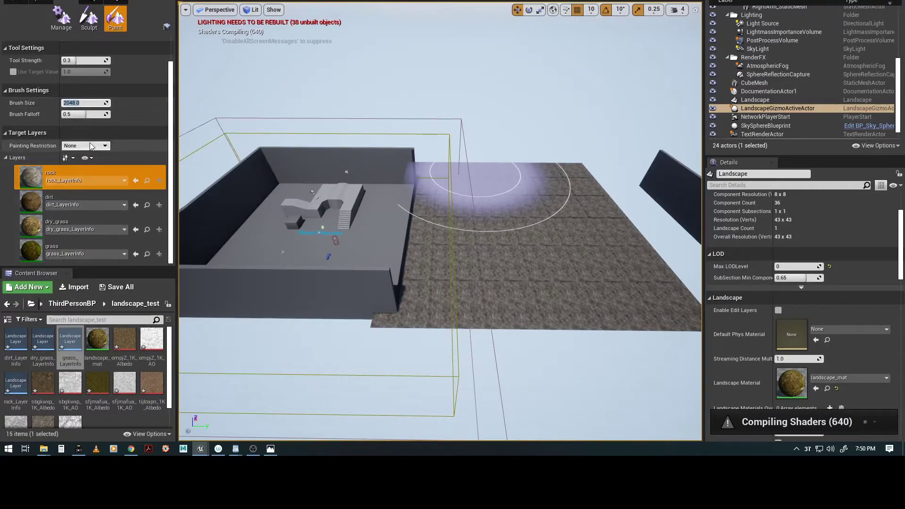
type("00")
key("Tab")
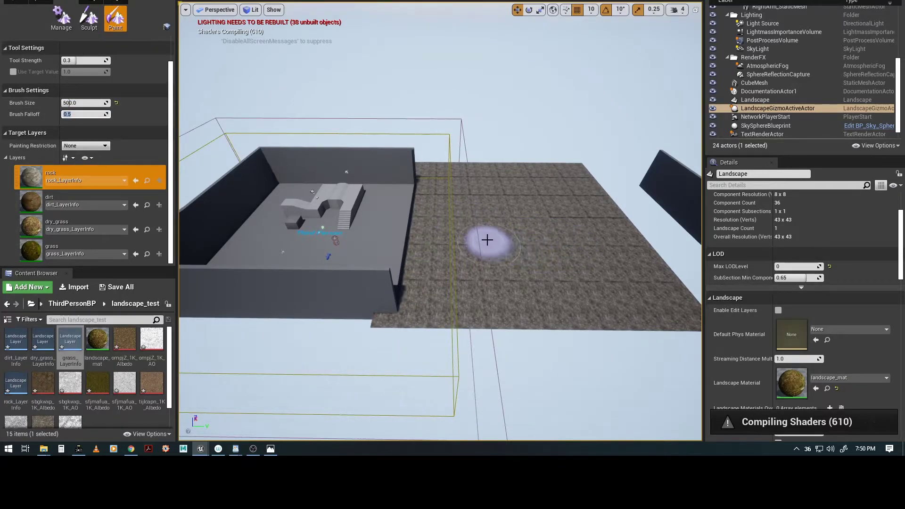
Step: Paint the grass layer in a broad horizontal stroke across the existing grass patch above the dirt area and inspect the blend
mouse_move(410, 295)
left_mouse_down("alt")
mouse_move(503, 287)
mouse_move(498, 296)
mouse_move(419, 294)
mouse_move(370, 223)
mouse_move(424, 298)
mouse_move(431, 292)
left_mouse_up("alt")
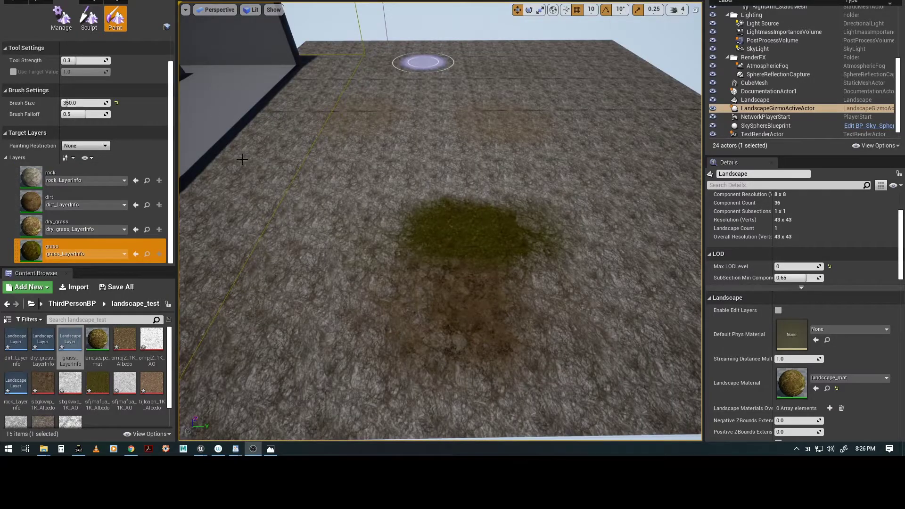
left_click(433, 1)
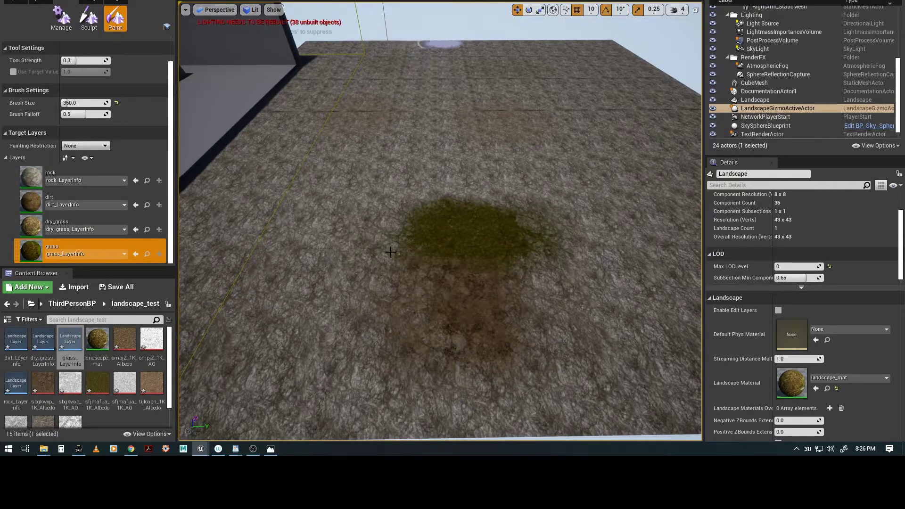
mouse_move(307, 228)
left_mouse_down()
mouse_move(380, 222)
mouse_move(539, 246)
left_mouse_up()
right_click_drag(436, 317, 471, 317, "alt")
mouse_move(405, 330)
left_mouse_down("alt")
mouse_move(368, 333)
mouse_move(322, 310)
mouse_move(264, 313)
left_mouse_up("alt")
left_click_drag(329, 305, 410, 302, "alt")
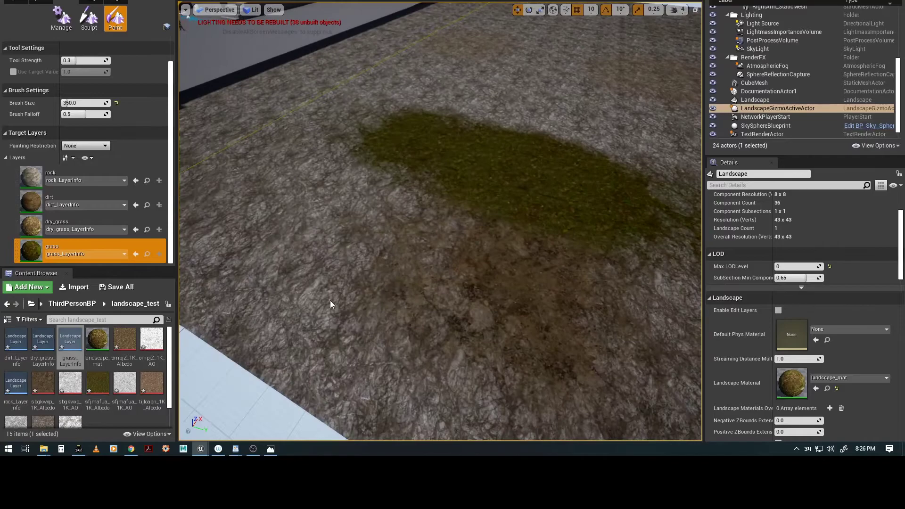
Step: Paint a dab of the dry_grass layer on the rock beside the grass patch, above the dirt area
right_click_drag(365, 284, 400, 284, "alt")
mouse_move(366, 284)
left_mouse_down("alt")
mouse_move(334, 287)
mouse_move(401, 301)
left_mouse_up("alt")
right_click_drag(366, 264, 335, 264, "alt")
left_click_drag(372, 221, 311, 214, "alt")
right_click_drag(373, 221, 314, 228, "alt")
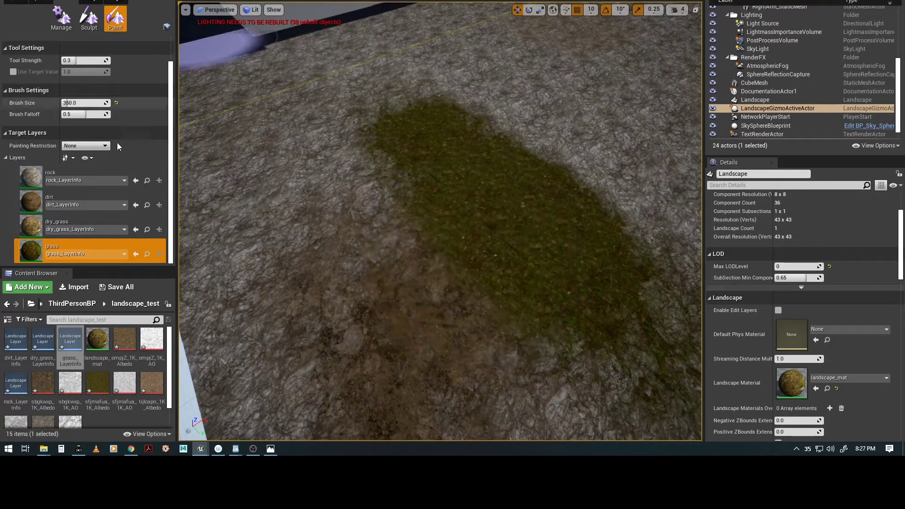
left_click(38, 231)
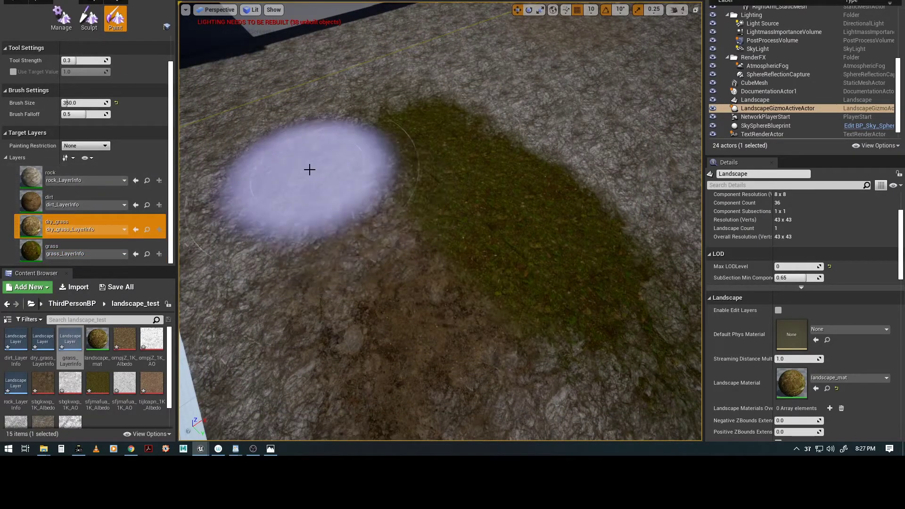
left_click(317, 197)
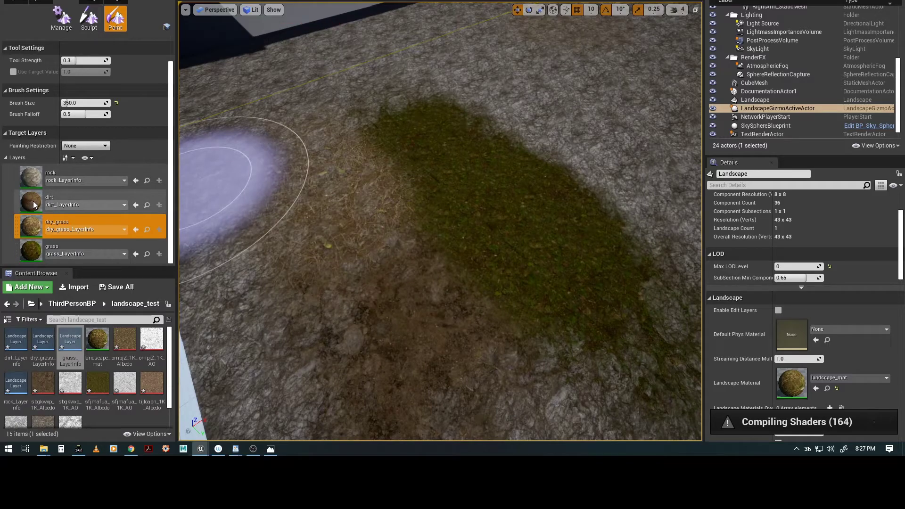
Step: Paint the dirt layer over the area beside the grass patch, and paint the rock layer across the same area
left_click(33, 200)
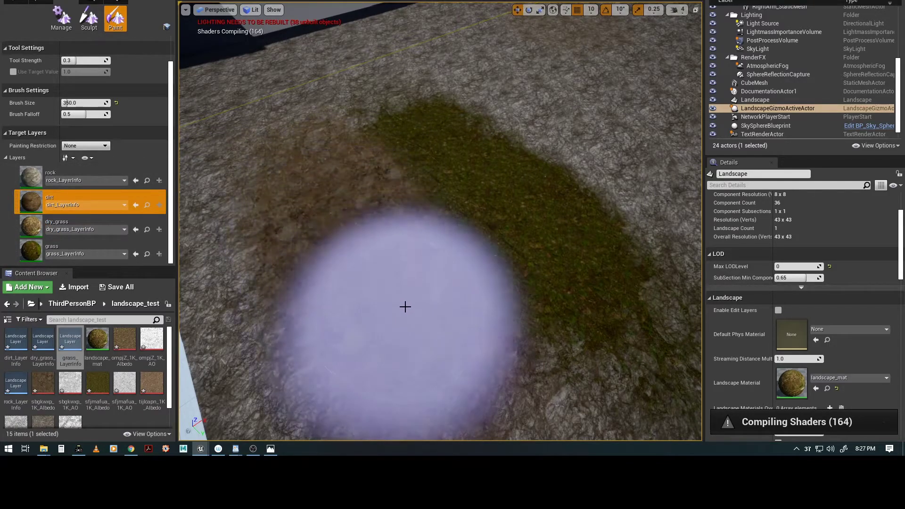
left_click(37, 177)
mouse_move(331, 220)
left_mouse_down()
mouse_move(327, 188)
mouse_move(457, 298)
mouse_move(586, 293)
mouse_move(522, 301)
left_mouse_up()
mouse_move(522, 299)
right_mouse_down()
mouse_move(509, 315)
mouse_move(490, 309)
mouse_move(526, 320)
right_mouse_up()
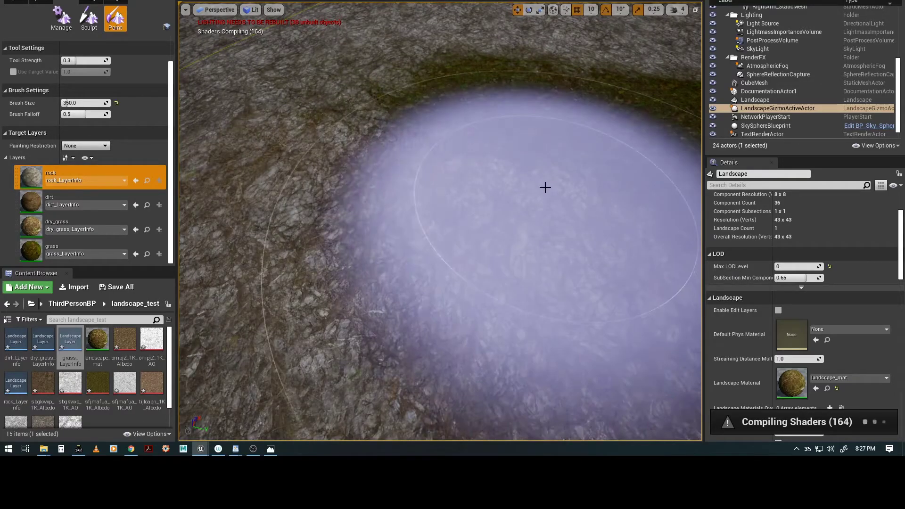
right_click_drag(518, 204, 513, 198)
mouse_move(436, 251)
right_mouse_down()
mouse_move(372, 244)
mouse_move(424, 243)
right_mouse_up()
mouse_move(403, 209)
right_mouse_down()
mouse_move(490, 231)
mouse_move(499, 257)
right_mouse_up()
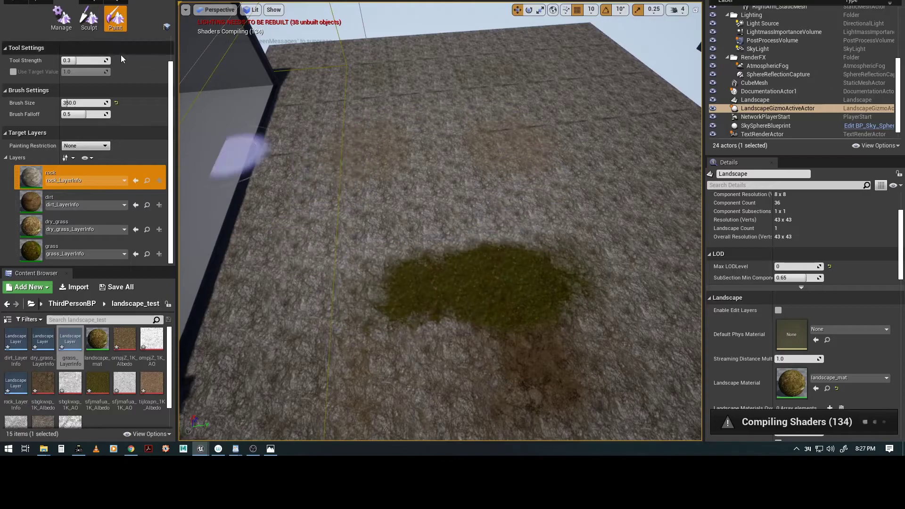
Step: Switch to the landscape Sculpt mode and raise a tall hill on the flat ground behind the grass patch
left_click(88, 18)
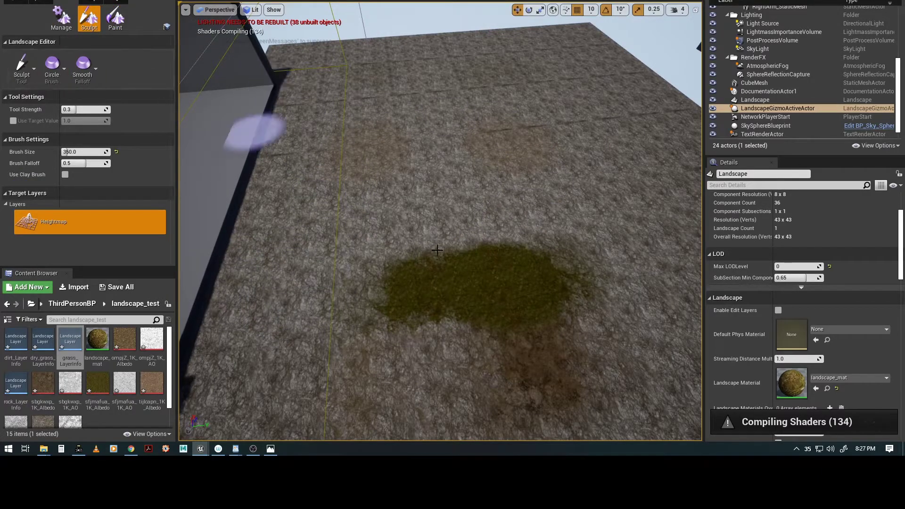
mouse_move(374, 202)
left_mouse_down()
mouse_move(432, 200)
mouse_move(454, 153)
left_mouse_up()
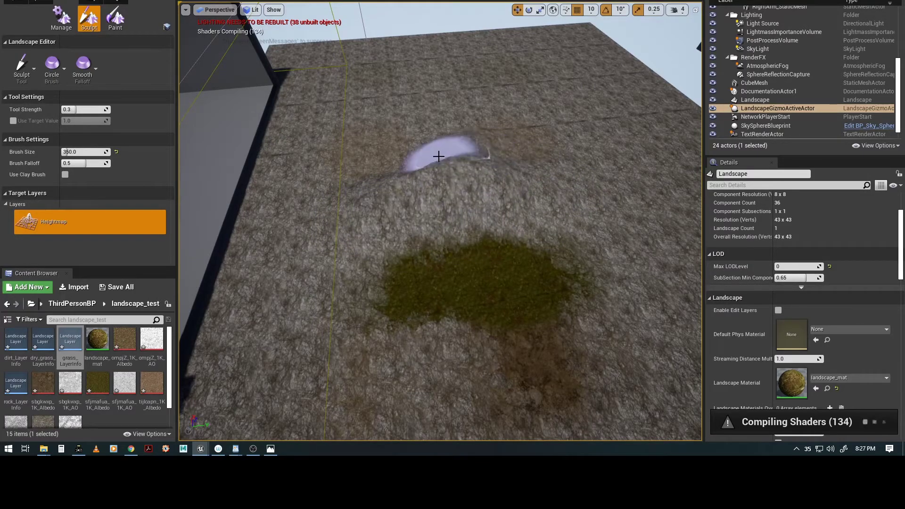
key("a")
right_click_drag(428, 211, 492, 204)
left_click_drag(434, 183, 556, 111)
mouse_move(576, 147)
left_mouse_down()
mouse_move(558, 157)
mouse_move(633, 144)
mouse_move(476, 151)
mouse_move(418, 186)
mouse_move(426, 167)
mouse_move(576, 99)
mouse_move(595, 188)
left_mouse_up()
Step: Extend the hill into a ridge beside the grass patch and raise a second hill across from it
right_click_drag(597, 283, 476, 226)
mouse_move(586, 179)
left_mouse_down()
mouse_move(574, 176)
mouse_move(589, 178)
left_mouse_up()
mouse_move(570, 146)
left_mouse_down()
mouse_move(589, 184)
mouse_move(519, 204)
mouse_move(614, 212)
left_mouse_up()
mouse_move(615, 213)
right_mouse_down()
mouse_move(556, 226)
mouse_move(552, 203)
right_mouse_up()
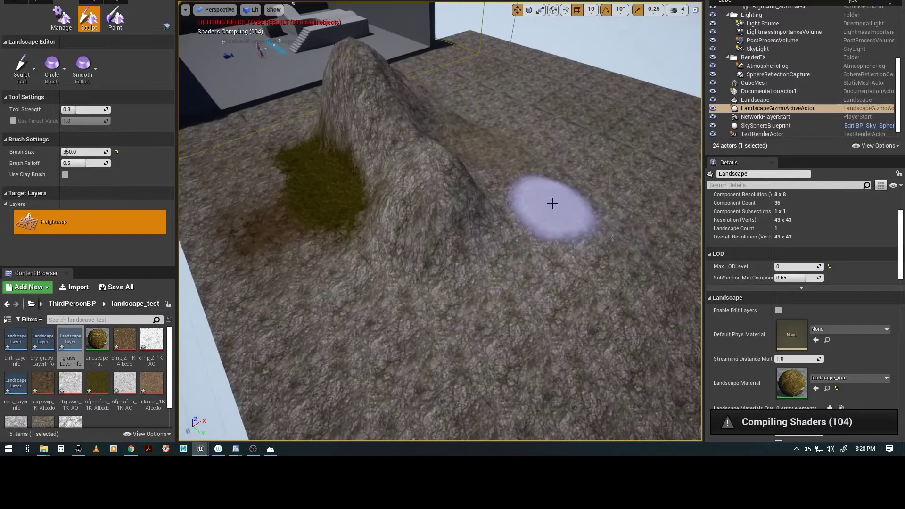
left_click_drag(491, 243, 529, 220)
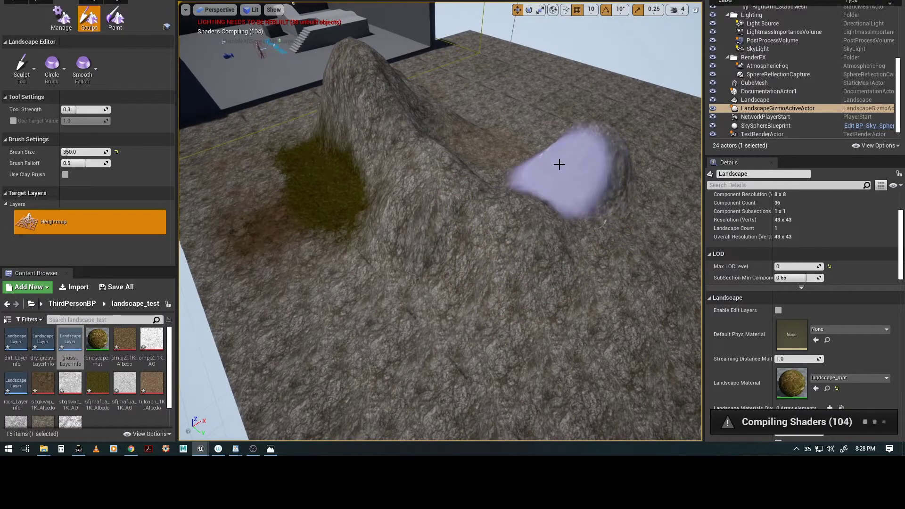
mouse_move(581, 252)
right_mouse_down()
mouse_move(559, 324)
mouse_move(565, 242)
mouse_move(446, 284)
right_mouse_up()
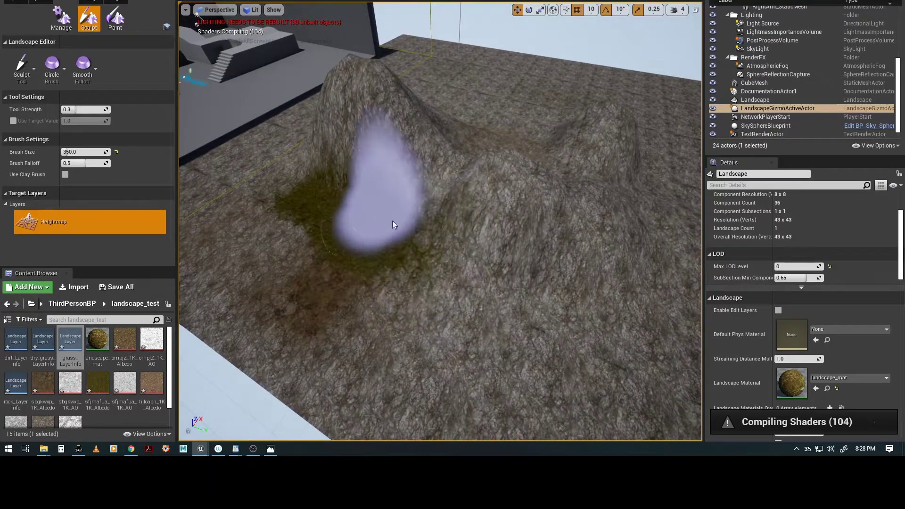
left_click_drag(483, 279, 447, 232)
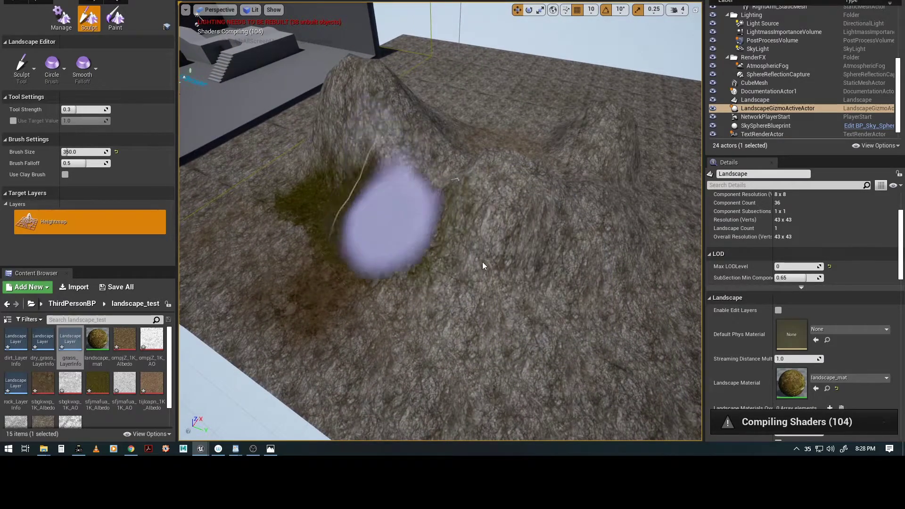
Step: Sculpt the ground between the two hills higher and build up the slope next to the grass patch
mouse_move(479, 279)
right_mouse_down()
mouse_move(616, 207)
mouse_move(608, 249)
mouse_move(626, 276)
right_mouse_up()
mouse_move(457, 400)
right_mouse_down()
mouse_move(416, 266)
mouse_move(299, 202)
mouse_move(237, 243)
right_mouse_up()
right_click_drag(499, 224, 507, 176)
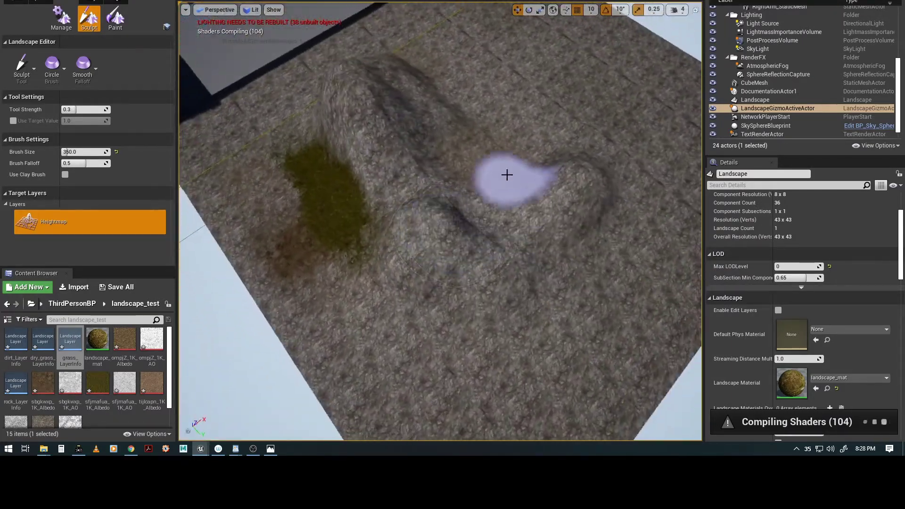
left_click_drag(491, 140, 506, 185)
right_click_drag(439, 246, 434, 192)
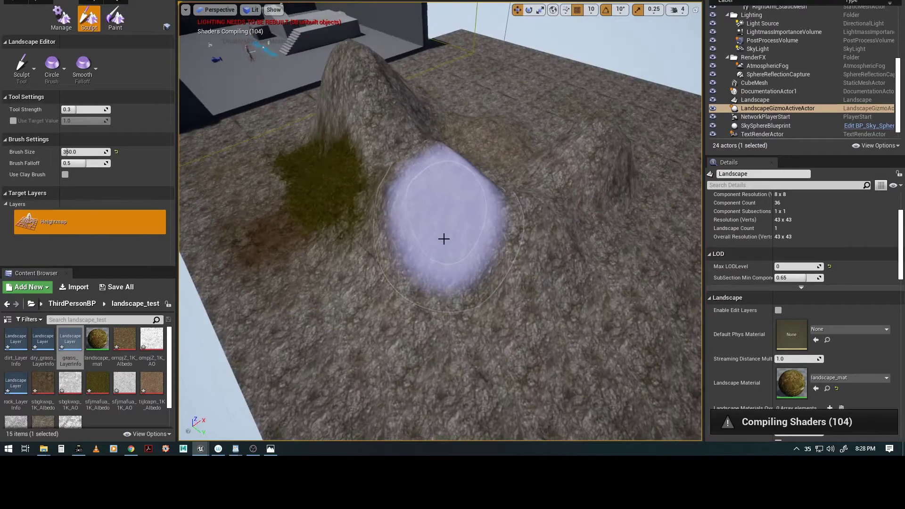
mouse_move(445, 230)
left_mouse_down()
mouse_move(479, 240)
mouse_move(537, 207)
mouse_move(529, 176)
mouse_move(476, 176)
left_mouse_up()
mouse_move(453, 283)
left_mouse_down("alt")
mouse_move(471, 259)
mouse_move(511, 282)
left_mouse_up("alt")
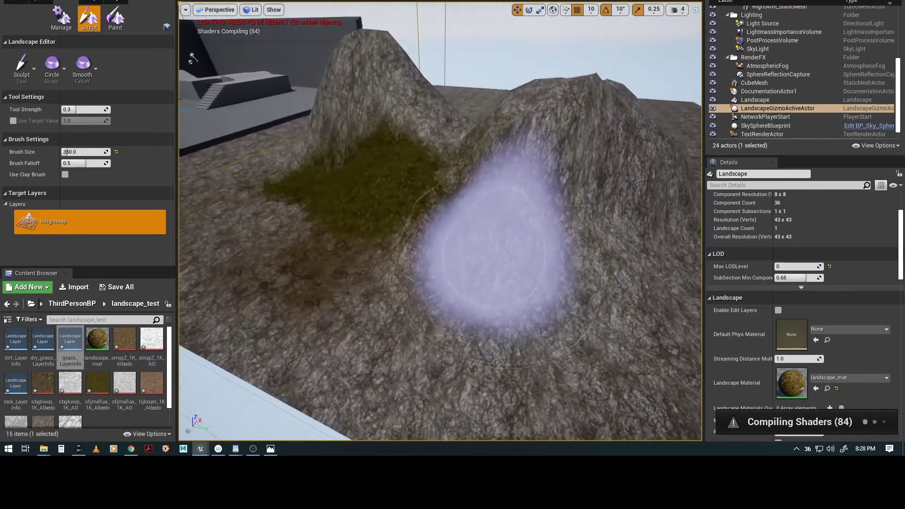
Step: Set the sculpting Brush Size to 100 and choose the Erosion tool
mouse_move(349, 257)
left_mouse_down("alt")
mouse_move(394, 280)
mouse_move(424, 268)
left_mouse_up("alt")
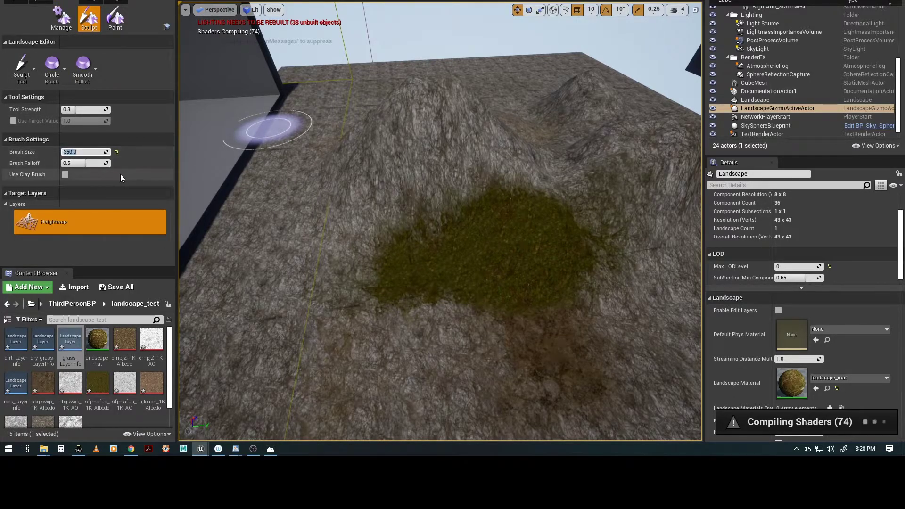
type("75")
key("Tab")
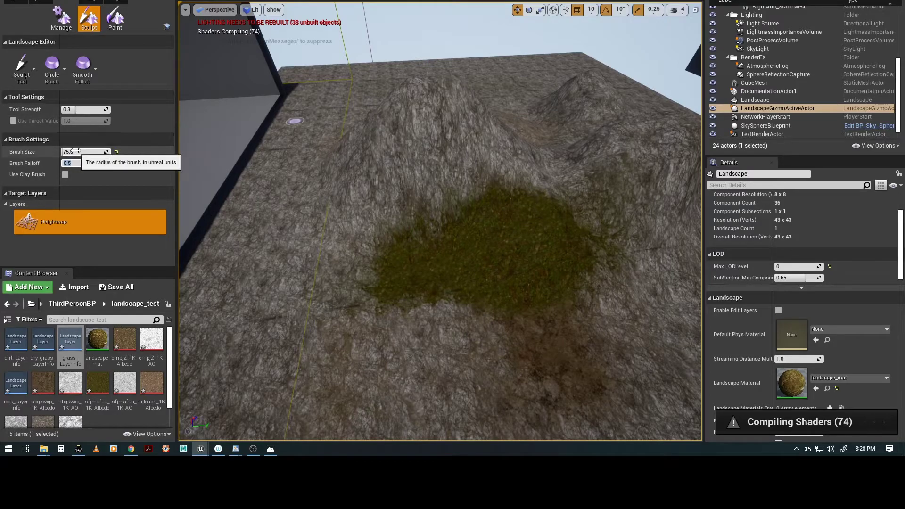
type("100")
key("Tab")
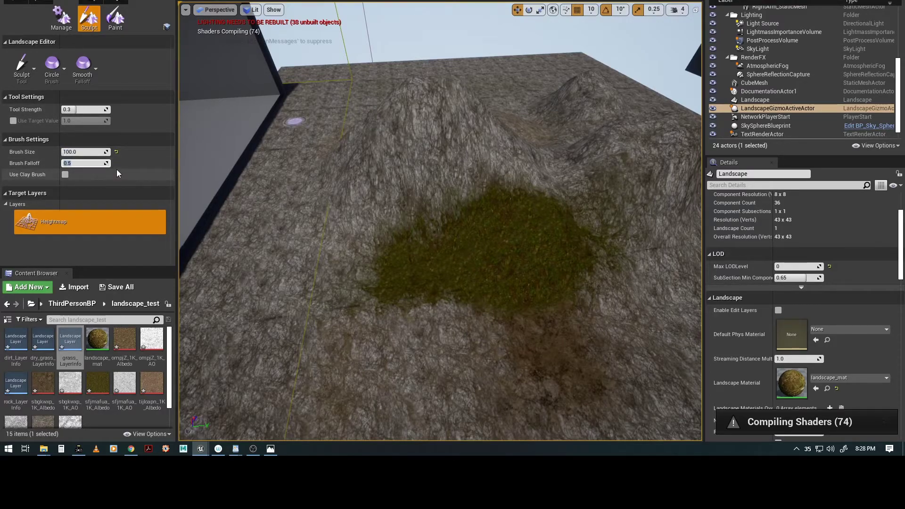
left_click(32, 66)
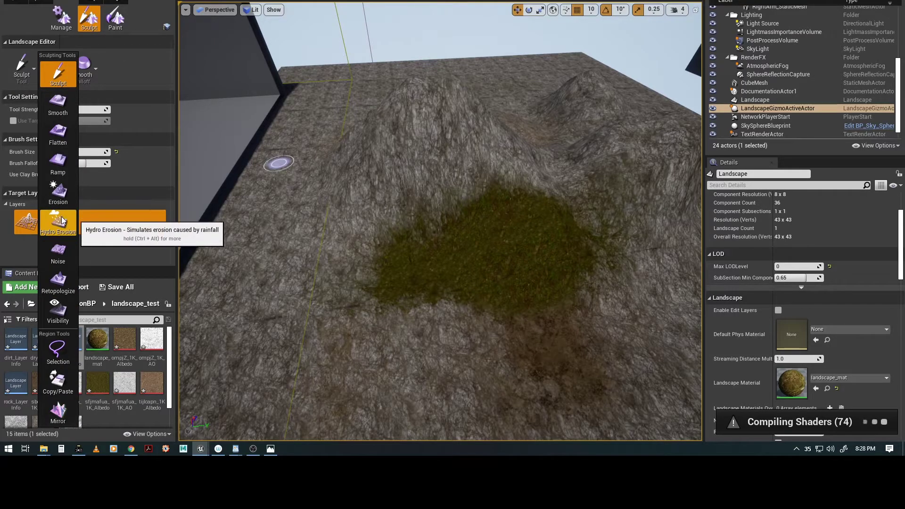
left_click(61, 196)
Step: Erode the slopes of the tall hill around the grass patch and on its far side
right_click_drag(532, 326, 432, 323)
mouse_move(500, 315)
right_mouse_down()
mouse_move(419, 287)
mouse_move(411, 299)
right_mouse_up()
mouse_move(388, 184)
left_mouse_down()
mouse_move(373, 130)
mouse_move(465, 179)
left_mouse_up()
mouse_move(504, 218)
right_mouse_down()
mouse_move(521, 283)
mouse_move(493, 289)
right_mouse_up()
mouse_move(484, 157)
right_mouse_down()
mouse_move(501, 262)
mouse_move(580, 283)
right_mouse_up()
mouse_move(360, 252)
right_mouse_down()
mouse_move(312, 231)
mouse_move(373, 222)
mouse_move(360, 236)
mouse_move(420, 256)
mouse_move(445, 247)
mouse_move(374, 230)
right_mouse_up()
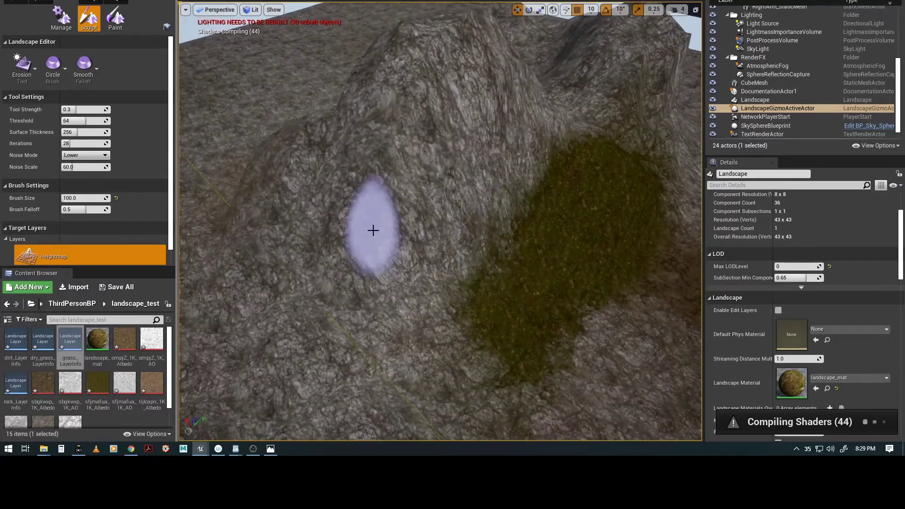
mouse_move(507, 288)
right_mouse_down()
mouse_move(413, 283)
mouse_move(461, 220)
right_mouse_up()
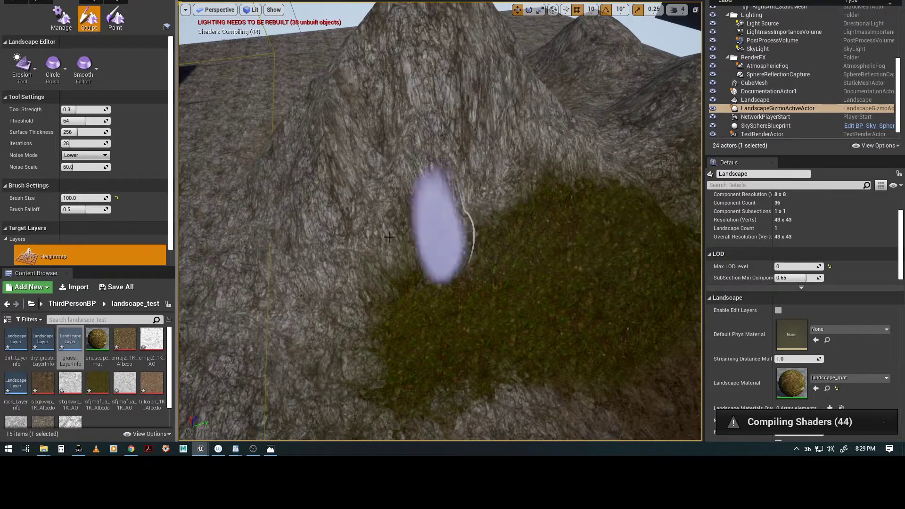
mouse_move(409, 303)
right_mouse_down()
mouse_move(490, 315)
mouse_move(532, 306)
mouse_move(454, 239)
mouse_move(396, 216)
mouse_move(373, 222)
right_mouse_up()
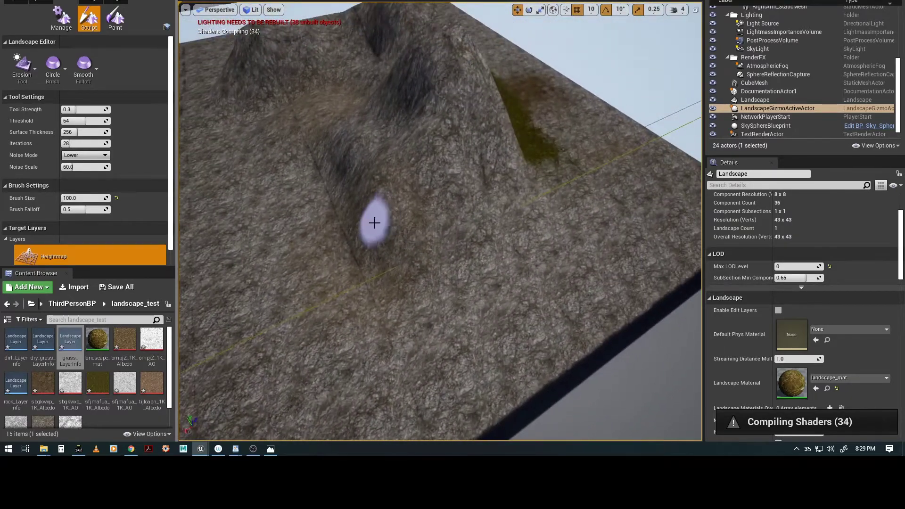
right_click_drag(313, 295, 385, 294)
Step: Return to the Sculpt tool with a Brush Size of 300 and raise a lower hill at the tall hill's far-side foot
left_click(35, 67)
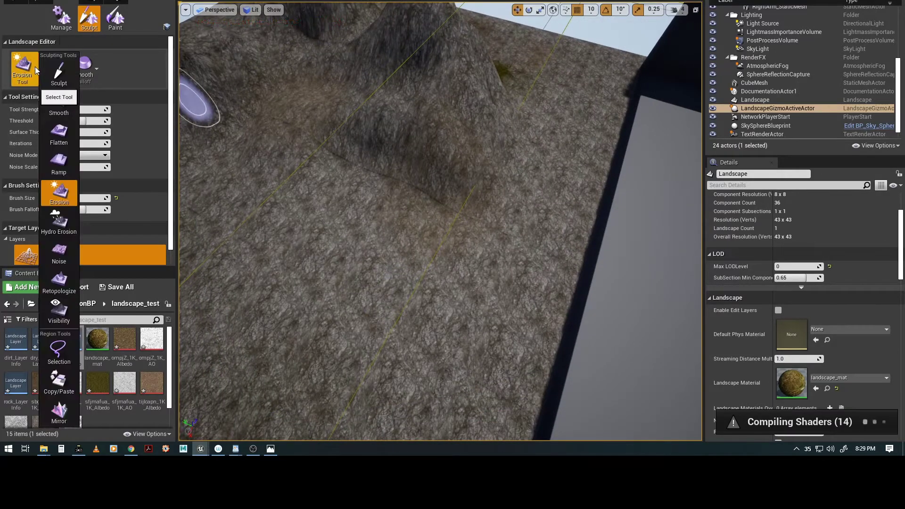
left_click(51, 71)
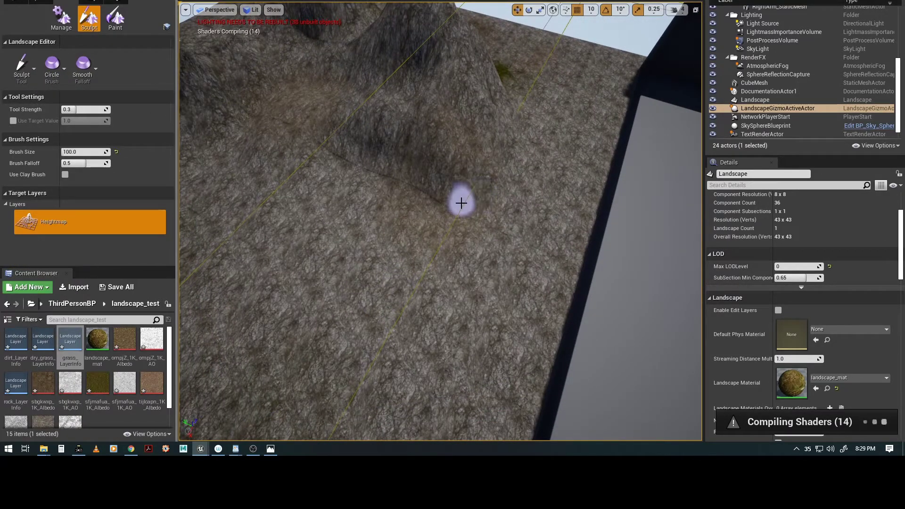
left_click(82, 152)
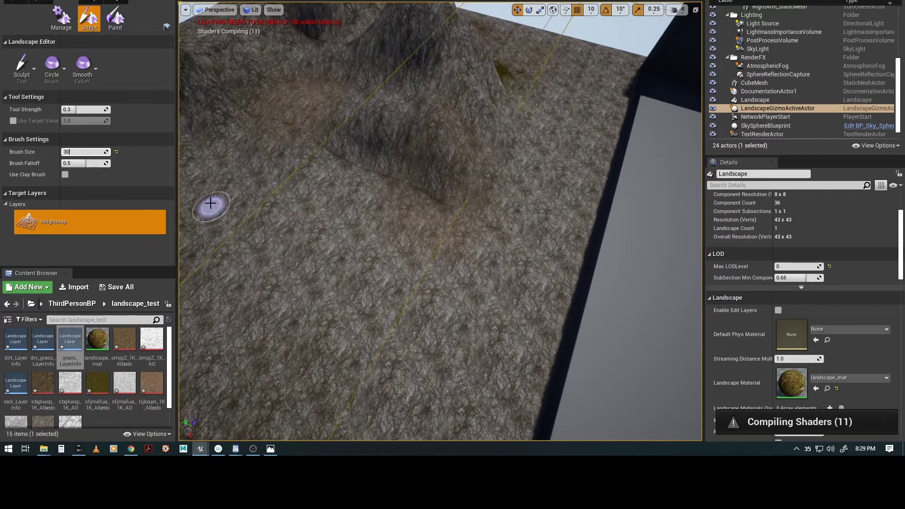
type("300")
key("Return")
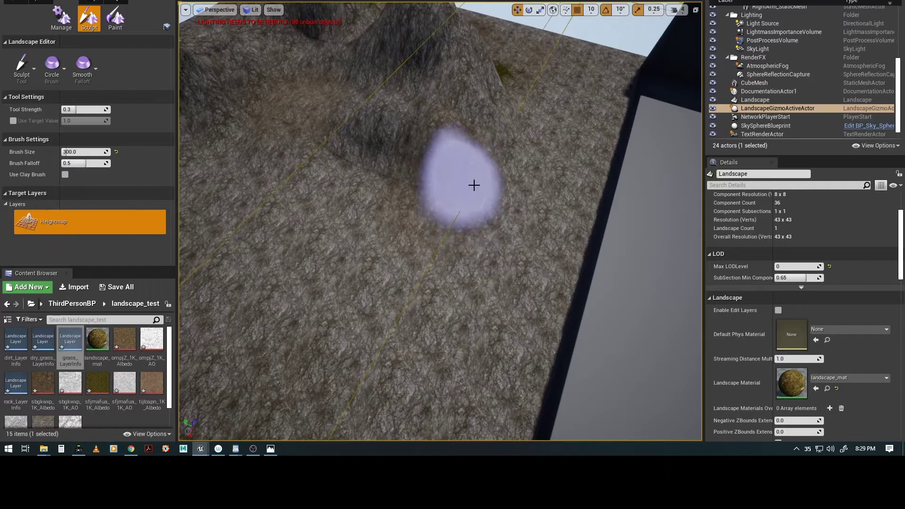
mouse_move(422, 213)
left_mouse_down("alt")
mouse_move(377, 188)
mouse_move(365, 165)
mouse_move(367, 172)
left_mouse_up("alt")
mouse_move(311, 227)
left_mouse_down()
mouse_move(315, 182)
mouse_move(295, 211)
mouse_move(369, 213)
left_mouse_up()
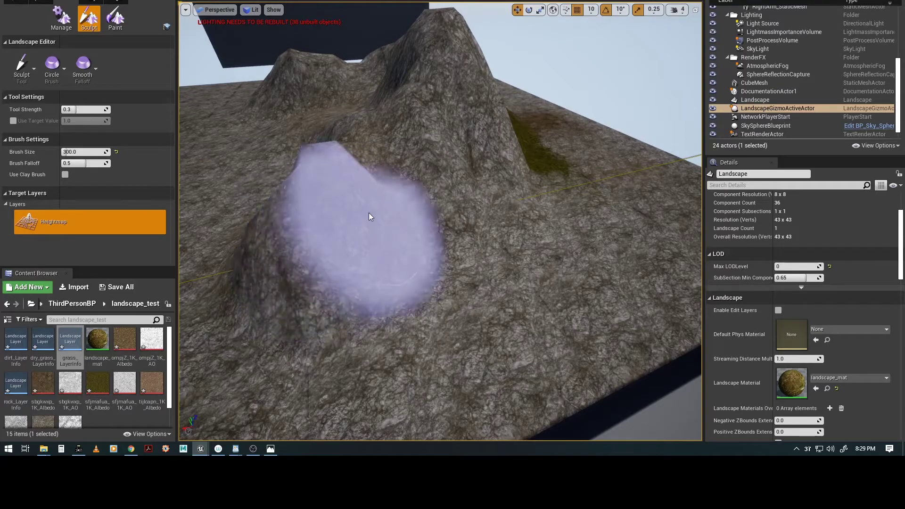
Step: Choose the Erosion tool again and set its Brush Size to 100 for the new lower hill
mouse_move(486, 315)
left_mouse_down("alt")
mouse_move(433, 320)
mouse_move(391, 306)
left_mouse_up("alt")
mouse_move(474, 295)
left_mouse_down("alt")
mouse_move(412, 282)
mouse_move(499, 259)
mouse_move(541, 192)
left_mouse_up("alt")
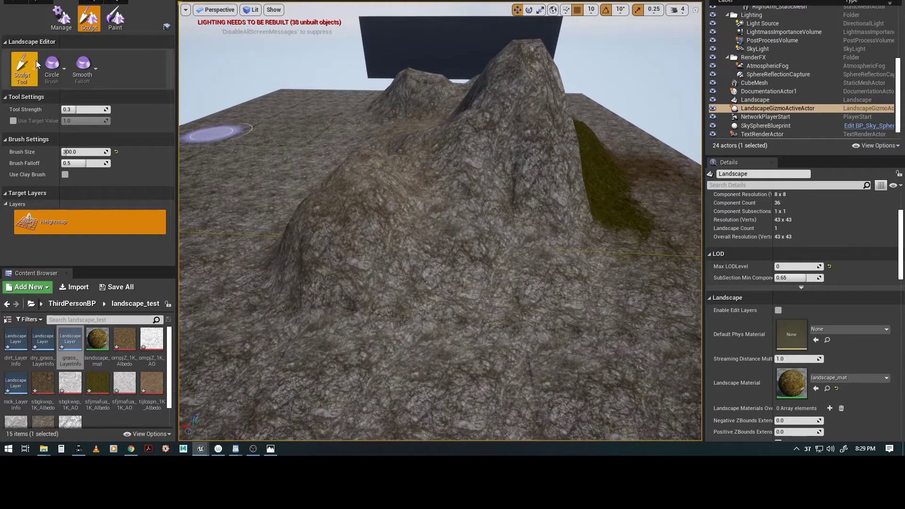
left_click(33, 66)
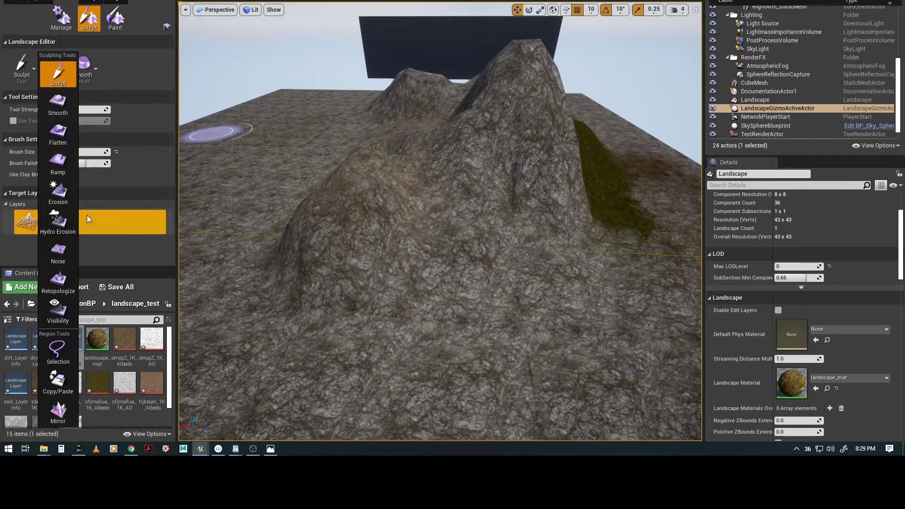
left_click(61, 196)
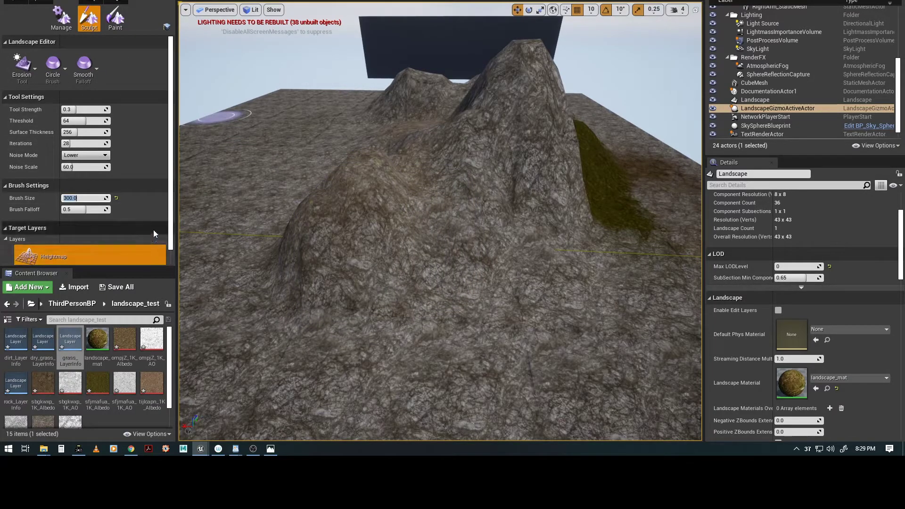
type("100")
key("Tab")
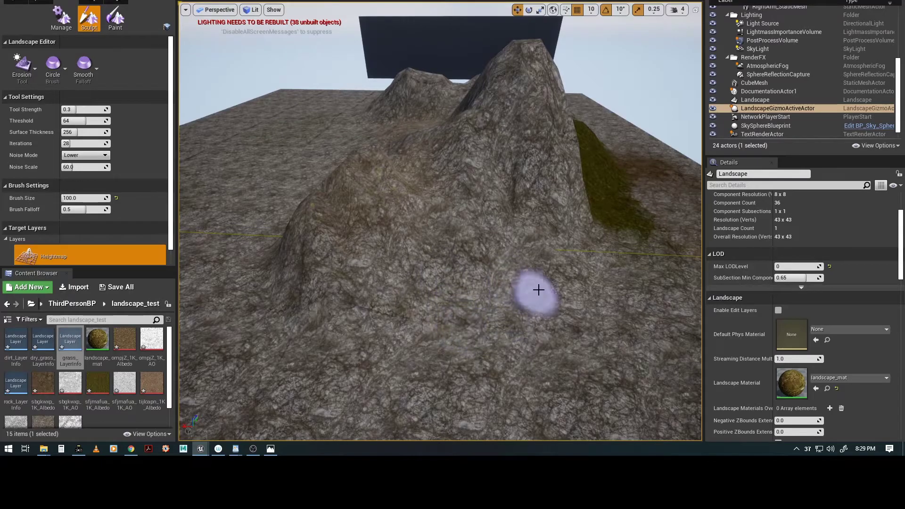
Step: Examine the shape of the eroded hills and the new lower hill from all sides
mouse_move(595, 304)
left_mouse_down("alt")
mouse_move(552, 295)
mouse_move(422, 182)
left_mouse_up("alt")
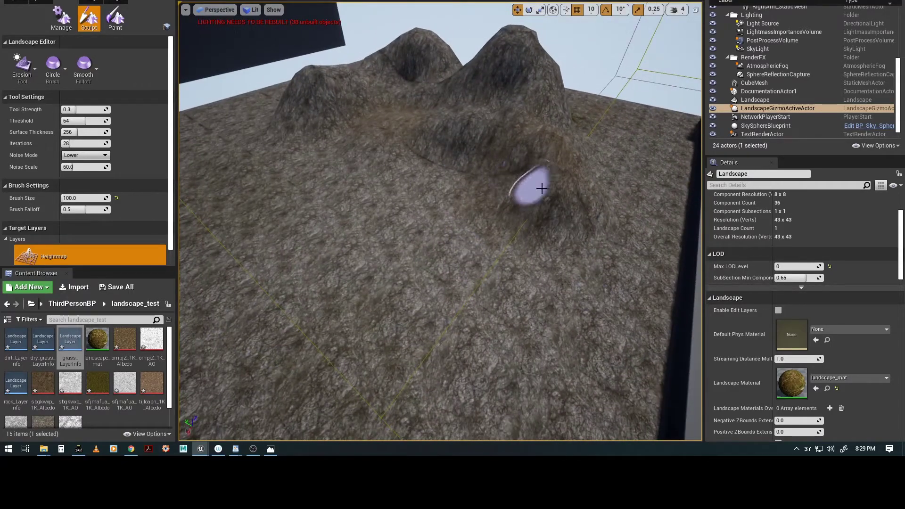
scroll(428, 204, "up", 4)
right_click_drag(428, 203, 530, 184)
scroll(529, 184, "down", 5)
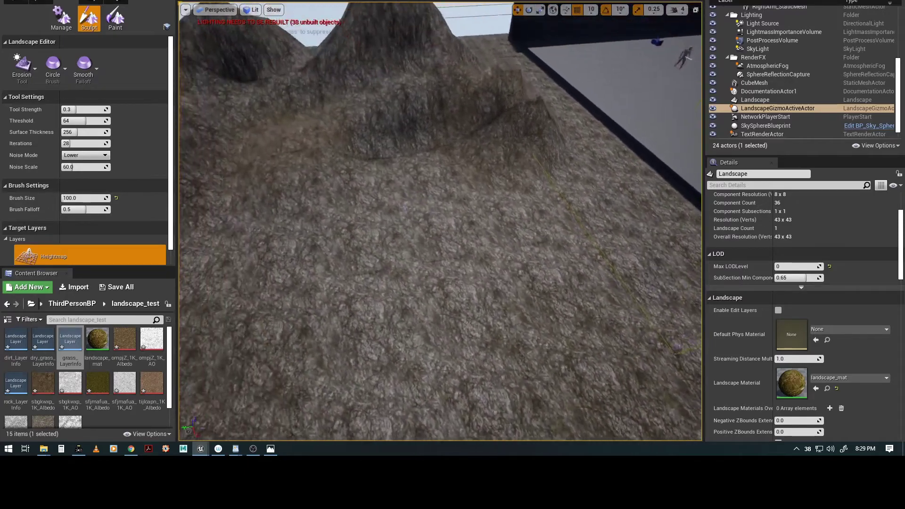
scroll(378, 245, "up", 3)
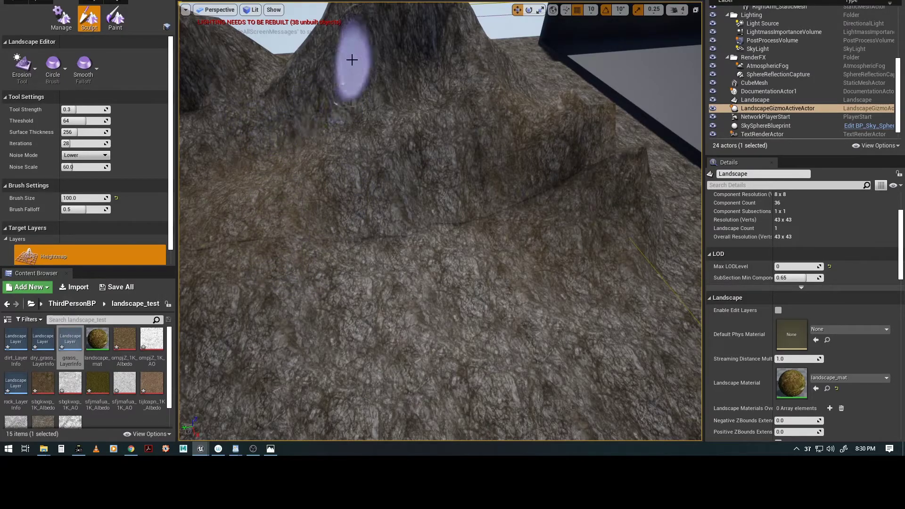
scroll(400, 83, "down", 3)
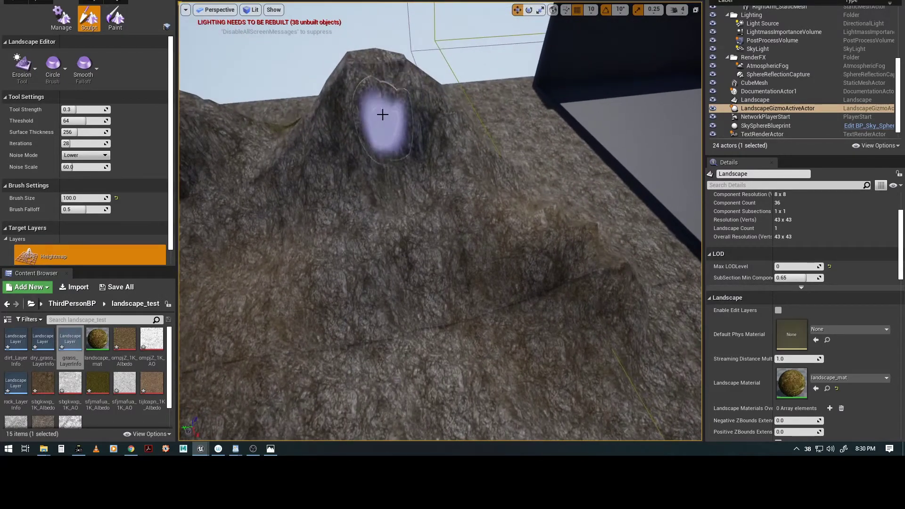
mouse_move(376, 245)
left_mouse_down("alt")
mouse_move(412, 231)
mouse_move(438, 198)
mouse_move(386, 194)
left_mouse_up("alt")
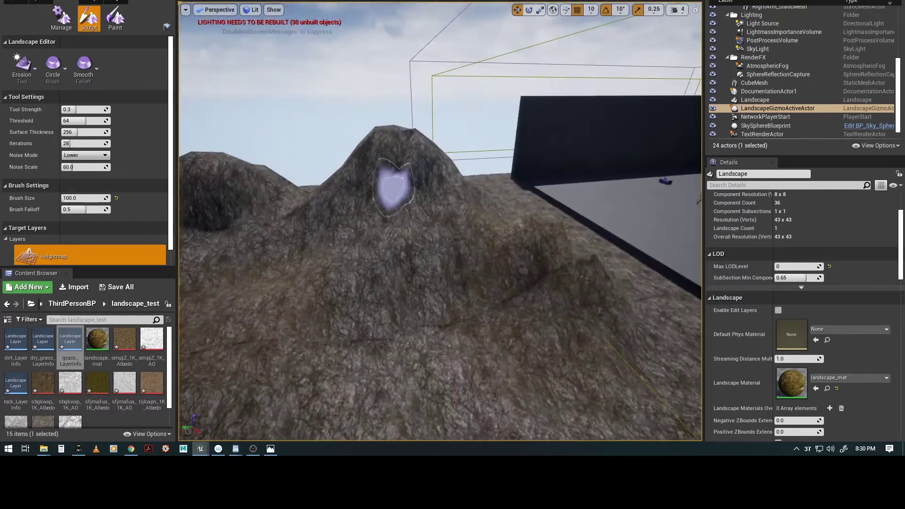
scroll(386, 193, "down", 3)
right_click_drag(547, 302, 506, 306)
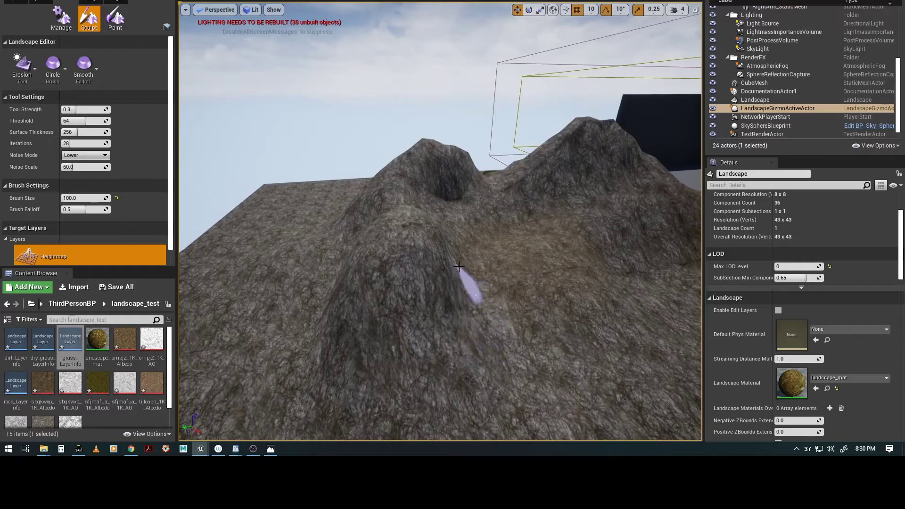
mouse_move(355, 313)
left_mouse_down("alt")
mouse_move(414, 330)
mouse_move(423, 261)
left_mouse_up("alt")
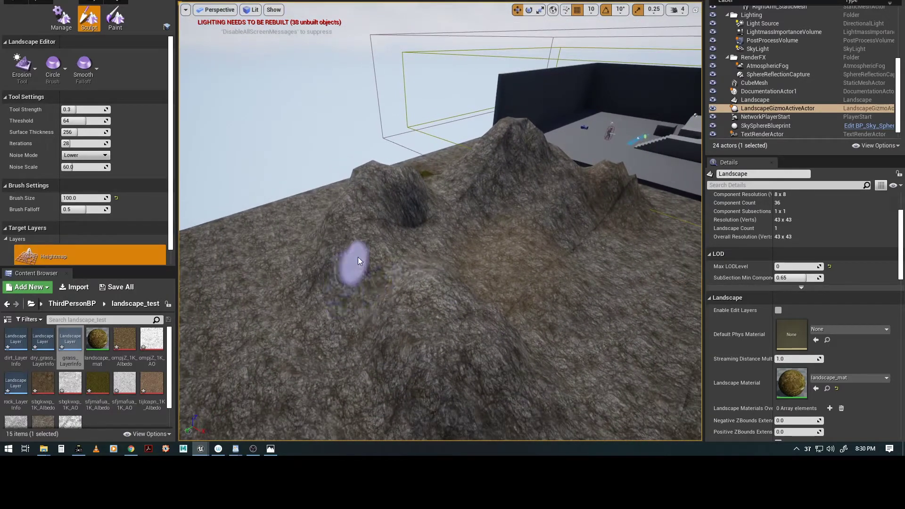
scroll(487, 349, "down", 3)
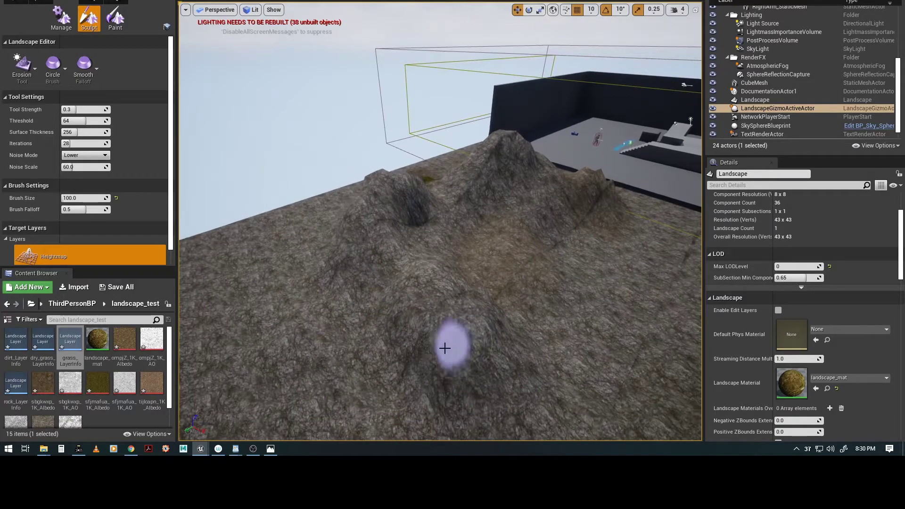
mouse_move(470, 345)
left_mouse_down("alt")
mouse_move(424, 266)
mouse_move(397, 278)
mouse_move(441, 311)
mouse_move(625, 335)
mouse_move(676, 323)
mouse_move(394, 347)
mouse_move(408, 353)
mouse_move(475, 314)
left_mouse_up("alt")
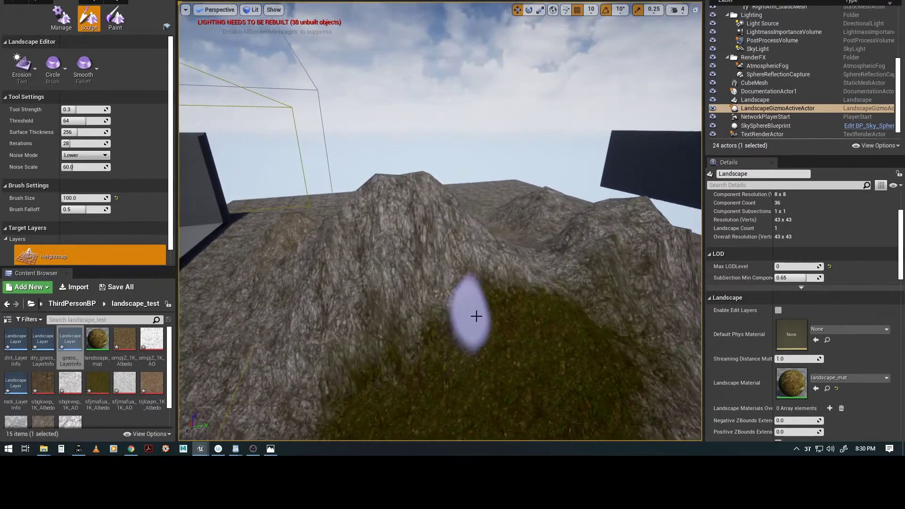
mouse_move(538, 400)
left_mouse_down("alt")
mouse_move(582, 343)
mouse_move(533, 351)
left_mouse_up("alt")
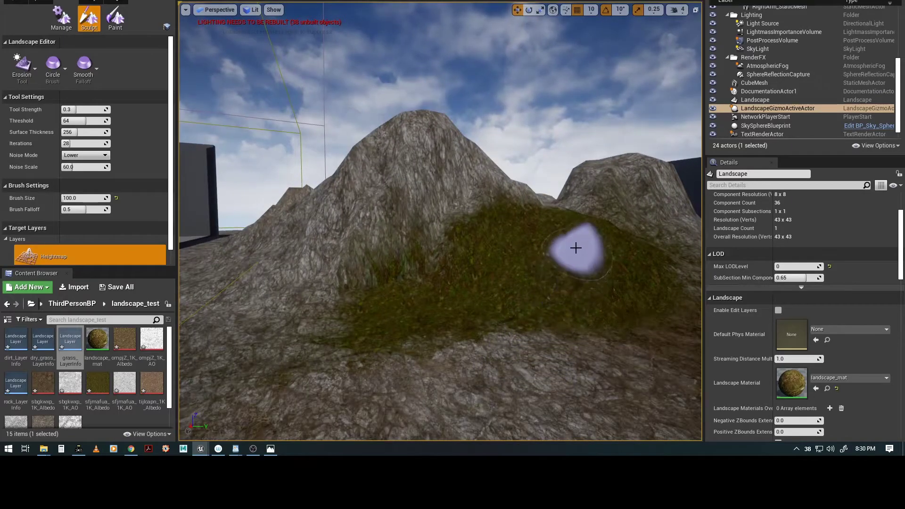
key("Escape")
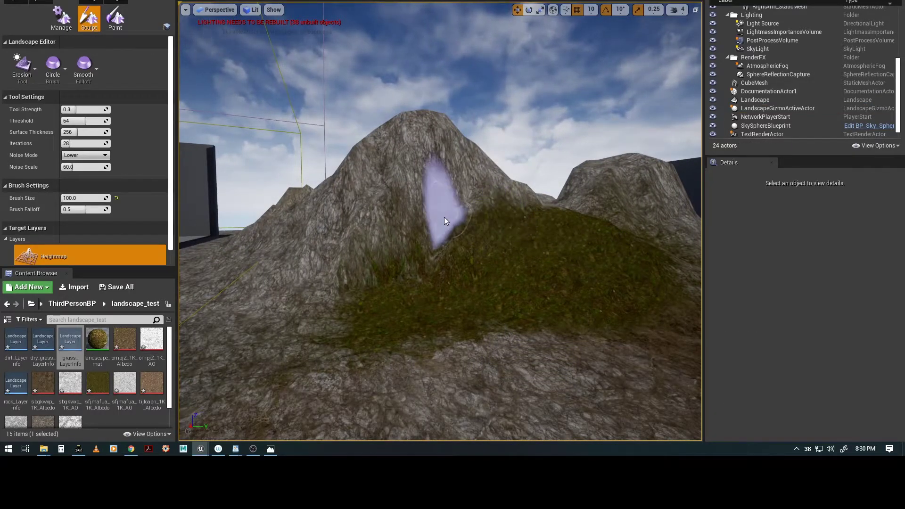
left_click_drag(534, 335, 501, 308, "alt")
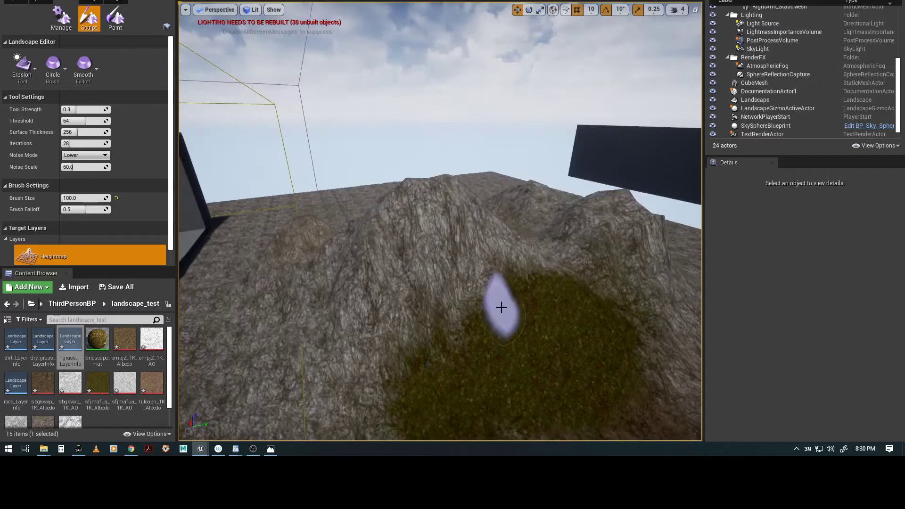
Step: Switch from the Erosion tool back to the Sculpt tool, keeping the Brush Size at 100
left_click(34, 69)
left_click(58, 74)
right_click_drag(456, 243, 475, 260, "alt")
left_click_drag(476, 304, 546, 332, "alt")
left_click_drag(406, 264, 608, 264, "alt")
left_click_drag(318, 297, 372, 302, "alt")
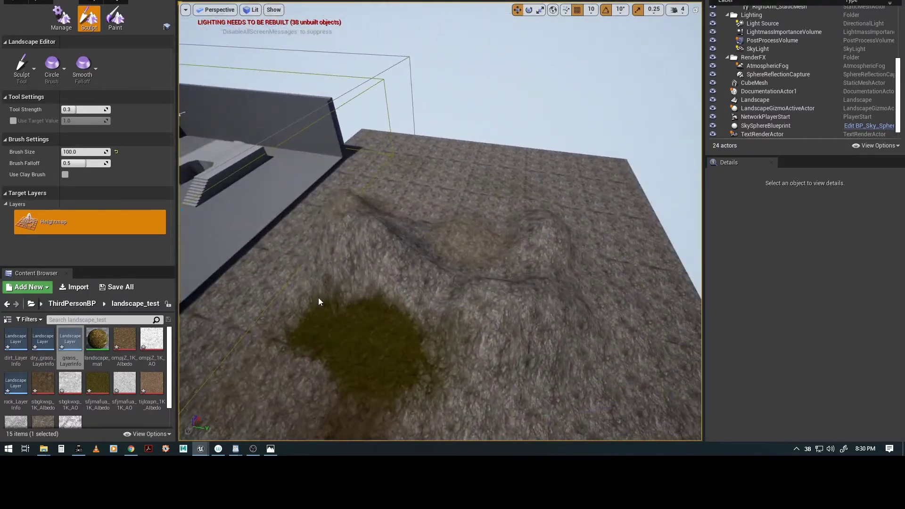
Step: Turn on the landscape visualizer that overlays the wireframe and inspect the stretched mesh on the tall hill
left_click(255, 11)
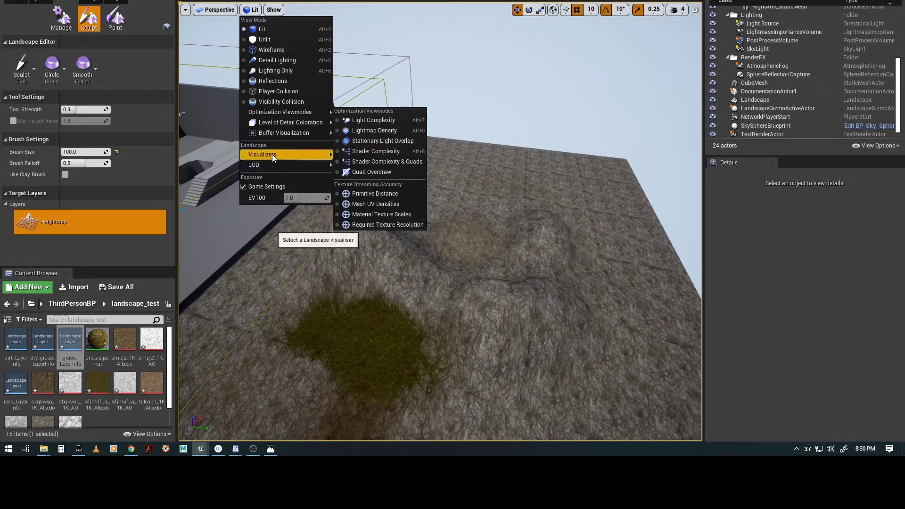
mouse_move(275, 154)
left_click(361, 213)
mouse_move(395, 334)
left_mouse_down("alt")
mouse_move(406, 330)
mouse_move(395, 334)
left_mouse_up("alt")
right_click_drag(395, 335, 399, 328)
right_click_drag(500, 240, 497, 240)
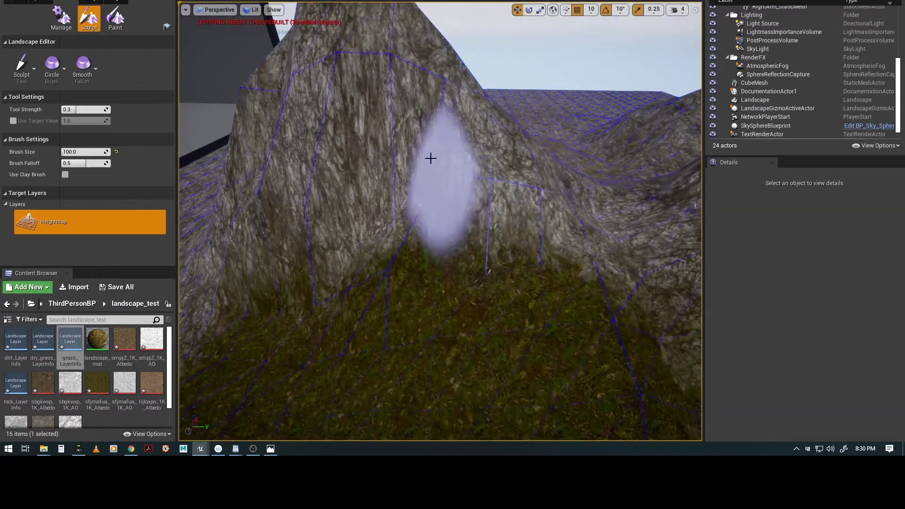
right_click_drag(347, 152, 347, 161)
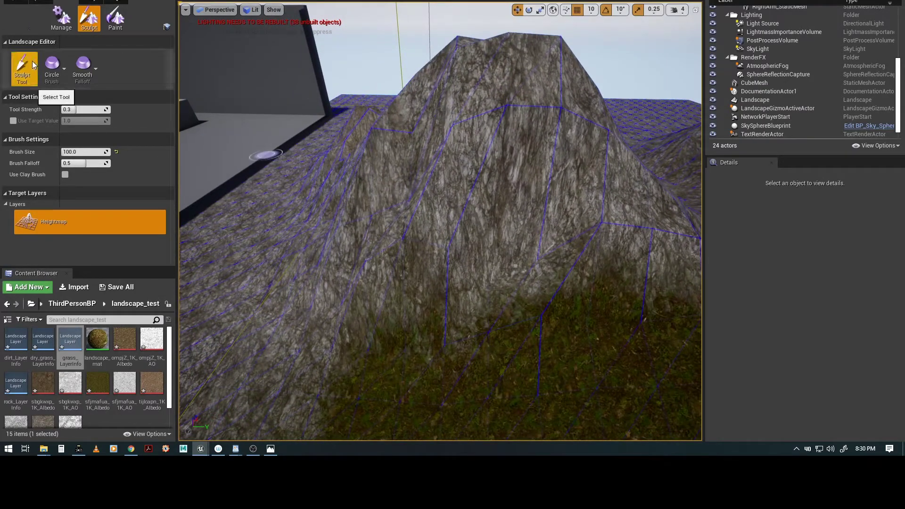
Step: Choose the Retopologize tool and even out the stretched mesh on the tall hill's steep slopes and the lower hill beside it
left_click(33, 65)
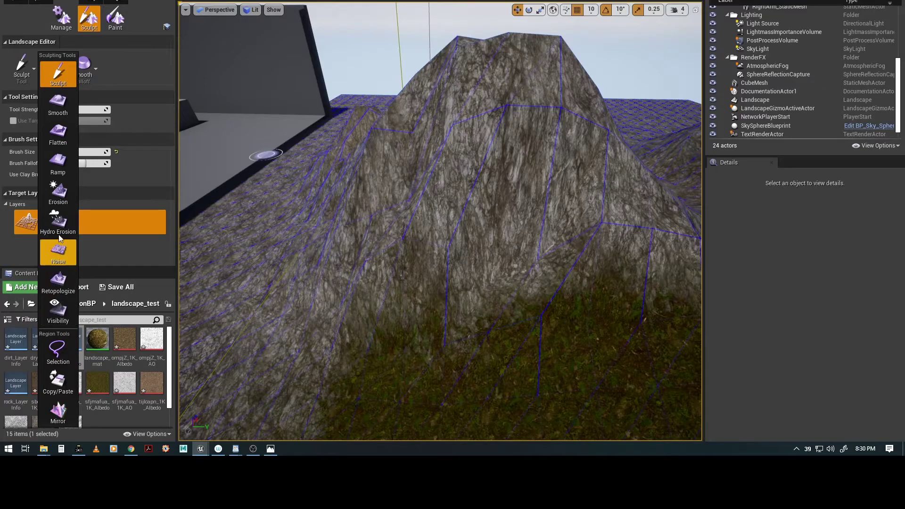
left_click(58, 281)
mouse_move(532, 141)
left_mouse_down()
mouse_move(522, 202)
mouse_move(488, 217)
mouse_move(538, 237)
mouse_move(426, 341)
mouse_move(485, 327)
mouse_move(560, 219)
mouse_move(493, 213)
mouse_move(531, 126)
mouse_move(399, 14)
left_mouse_up()
left_click_drag(457, 197, 453, 218, "alt")
left_click_drag(333, 230, 364, 233, "alt")
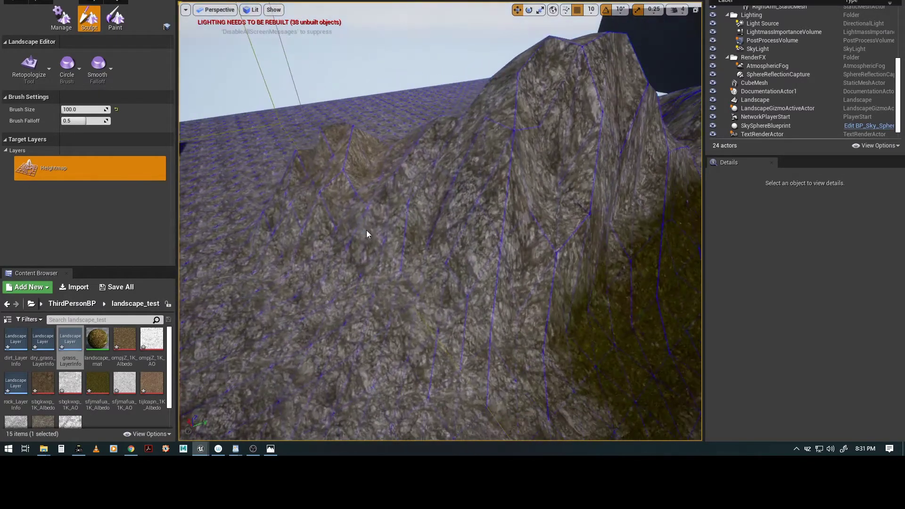
scroll(315, 257, "down", 3)
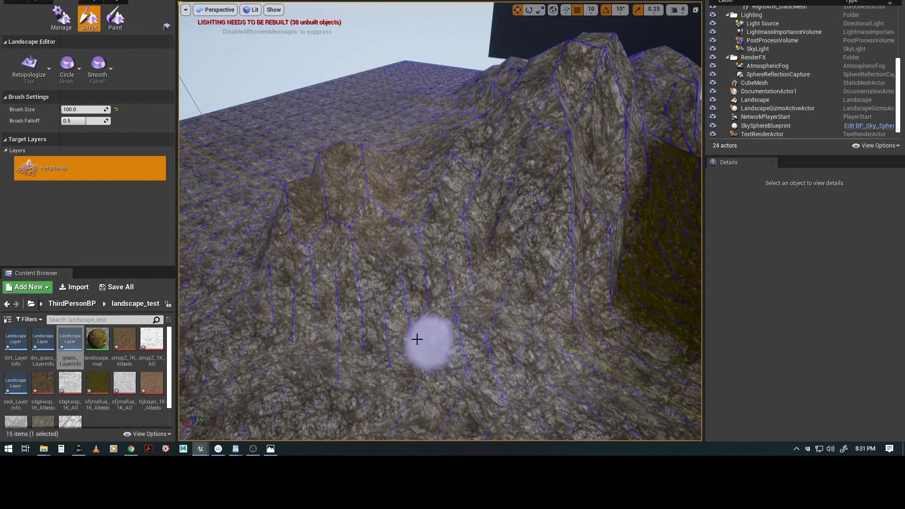
scroll(422, 340, "up", 5)
Step: Check the retopologized mesh from above and switch the landscape editor from sculpting to painting
left_click_drag(421, 339, 622, 341, "alt")
left_click_drag(374, 315, 345, 292, "alt")
left_click_drag(451, 303, 455, 220, "alt")
scroll(518, 302, "down", 3)
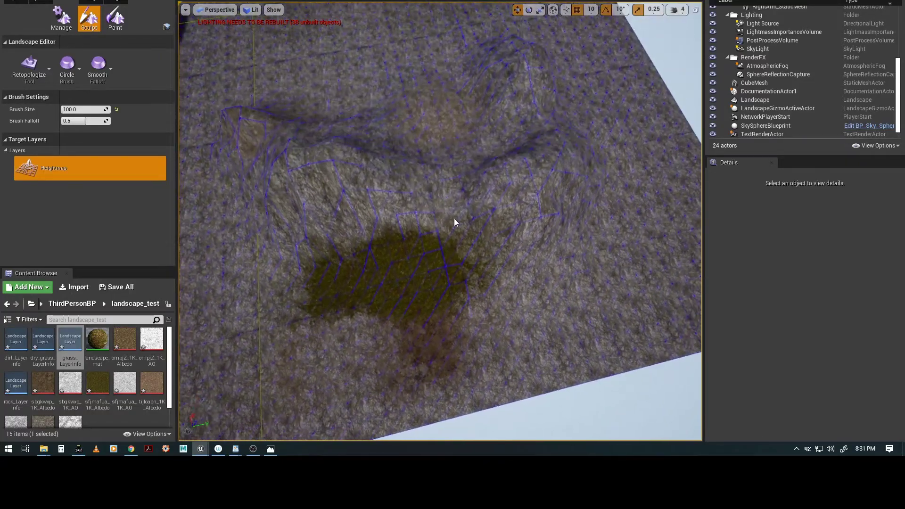
middle_click_drag(456, 220, 496, 239, "alt")
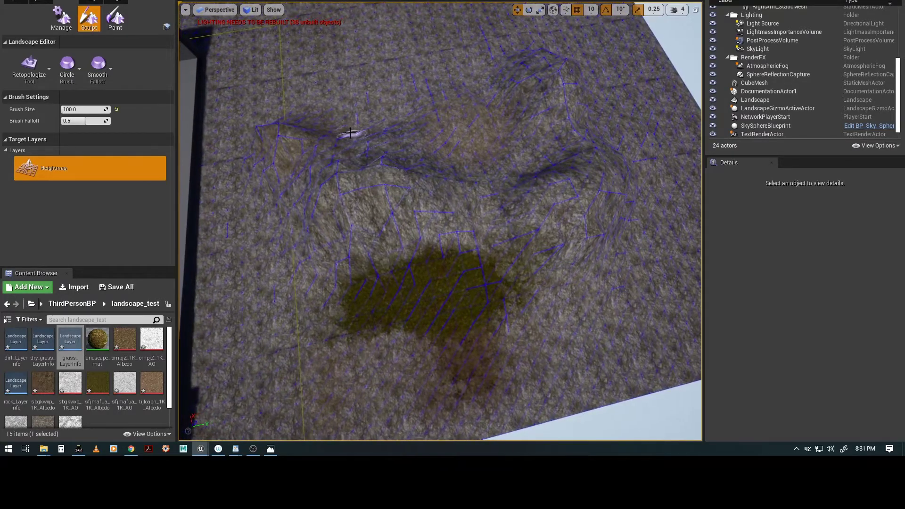
left_click(115, 19)
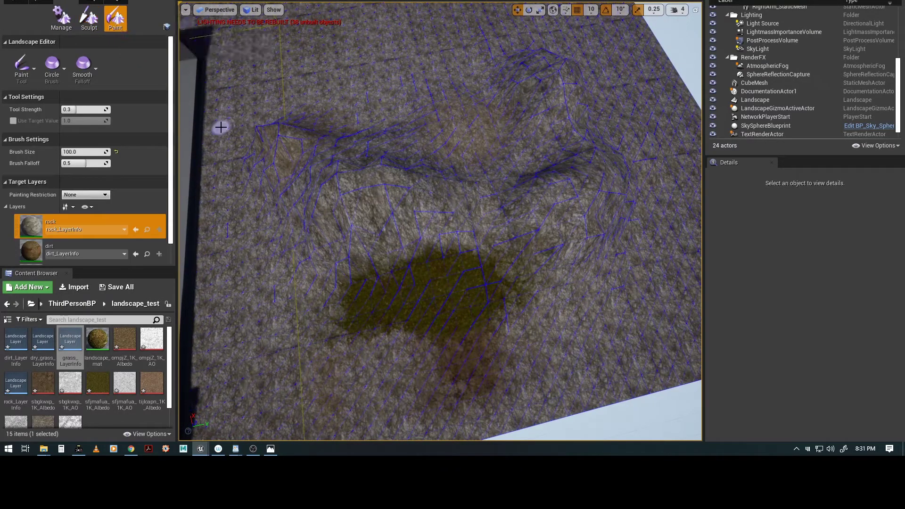
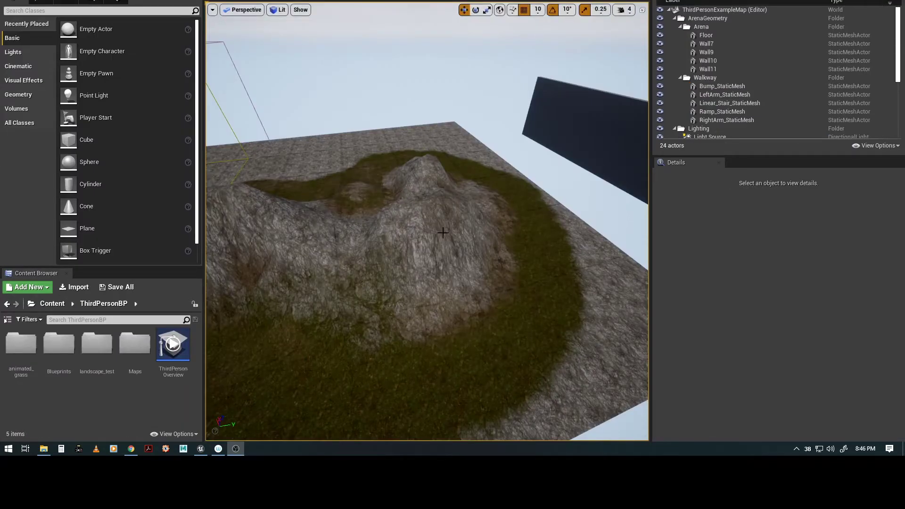
Step: Look over the painted hills and the grass surrounding them from several sides
mouse_move(372, 325)
left_mouse_down("alt")
mouse_move(424, 321)
mouse_move(438, 335)
mouse_move(311, 325)
mouse_move(537, 370)
mouse_move(447, 353)
left_mouse_up("alt")
scroll(451, 256, "up", 6)
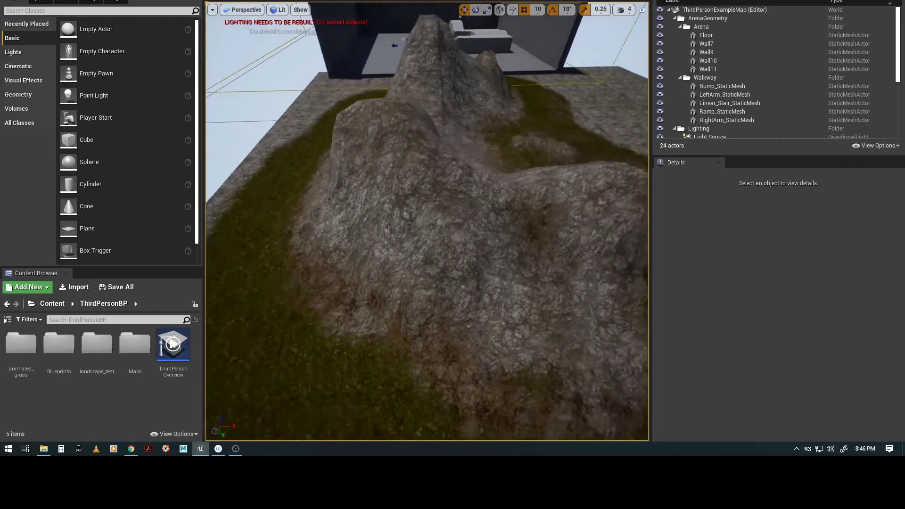
left_click_drag(447, 283, 360, 283, "alt")
scroll(361, 265, "up", 5)
mouse_move(420, 319)
left_mouse_down("alt")
mouse_move(414, 330)
mouse_move(377, 292)
mouse_move(372, 264)
mouse_move(403, 312)
left_mouse_up("alt")
scroll(403, 312, "down", 5)
mouse_move(473, 311)
left_mouse_down("alt")
mouse_move(499, 291)
mouse_move(438, 268)
mouse_move(470, 302)
left_mouse_up("alt")
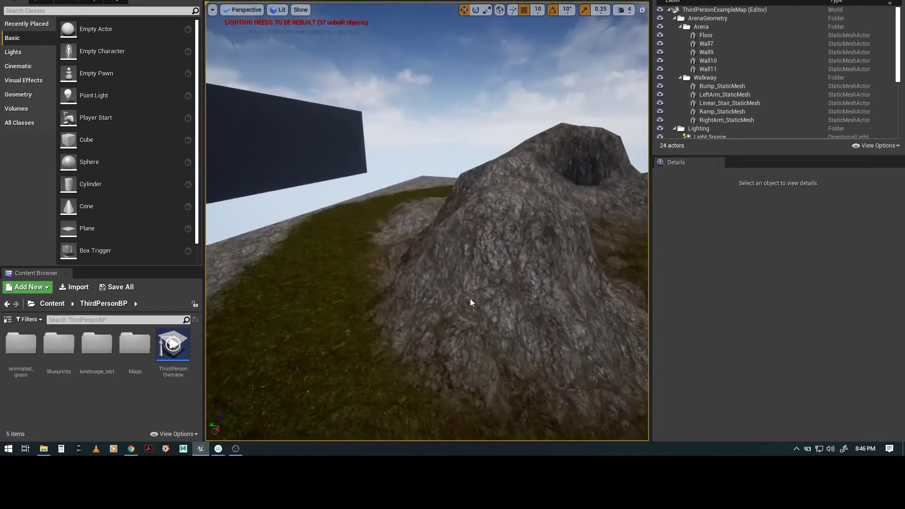
left_click_drag(458, 124, 471, 179, "alt")
mouse_move(442, 324)
left_mouse_down("alt")
mouse_move(429, 331)
mouse_move(436, 336)
mouse_move(424, 325)
mouse_move(438, 320)
mouse_move(406, 347)
mouse_move(434, 325)
left_mouse_up("alt")
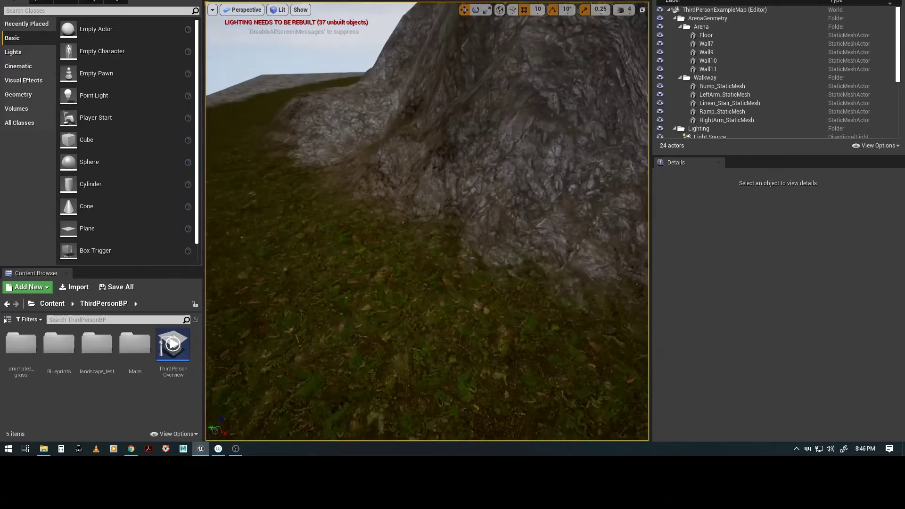
Step: Examine up close how the grass, dirt and rock layers blend along the foot of the hills
left_click_drag(221, 233, 245, 231, "alt")
left_click_drag(322, 222, 340, 221, "alt")
mouse_move(412, 247)
left_mouse_down("alt")
mouse_move(436, 249)
mouse_move(413, 247)
left_mouse_up("alt")
right_click_drag(413, 247, 429, 230, "alt")
mouse_move(392, 341)
right_mouse_down("alt")
mouse_move(415, 320)
mouse_move(377, 346)
right_mouse_up("alt")
left_click_drag(376, 346, 527, 299, "alt")
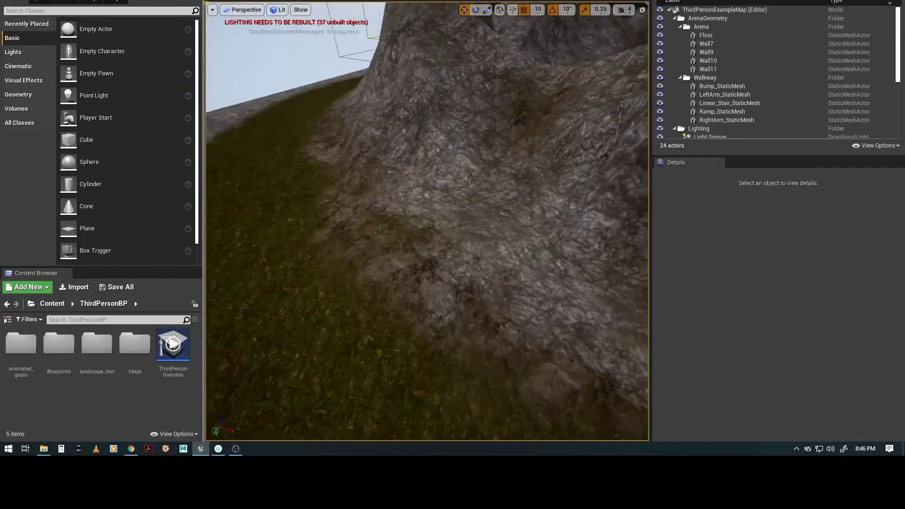
right_click_drag(528, 299, 493, 103, "alt")
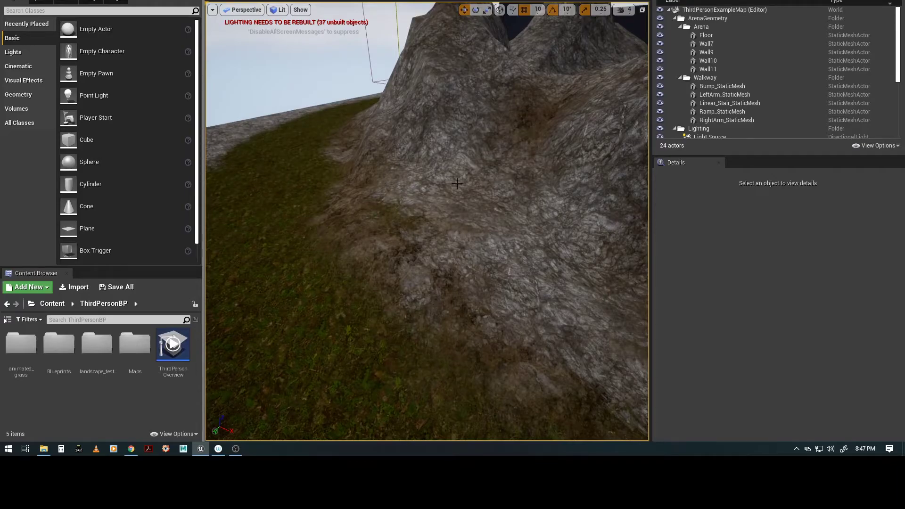
left_click_drag(461, 181, 474, 201, "alt")
left_click_drag(494, 242, 470, 246, "alt")
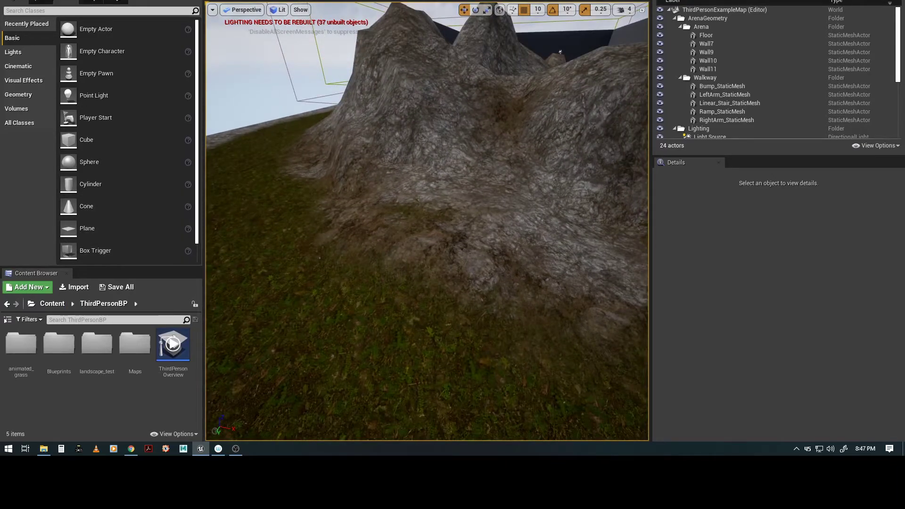
Step: Return to landscape painting and choose the dirt layer with a Tool Strength of 0.1
left_click(73, 1)
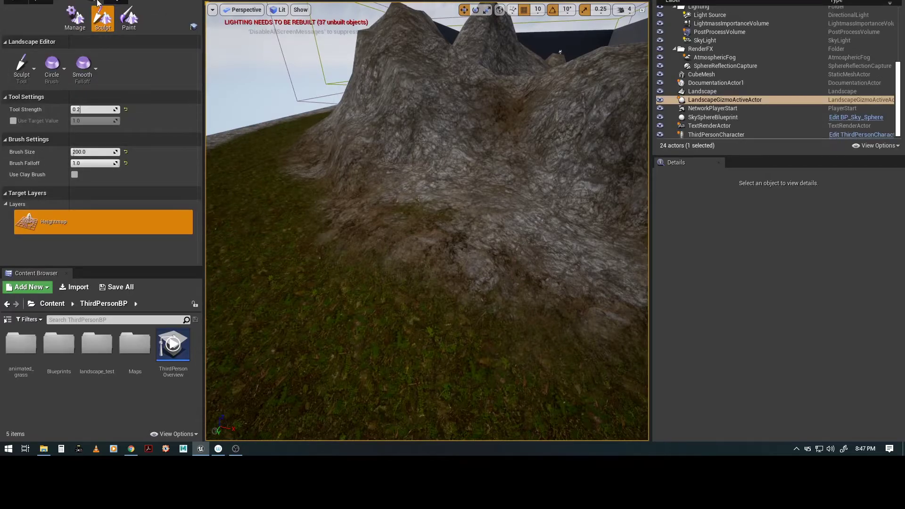
left_click(129, 22)
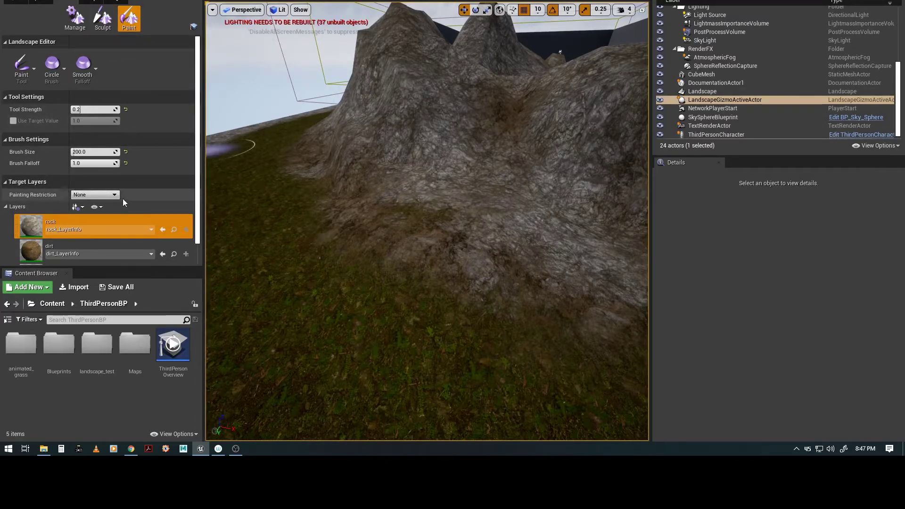
scroll(128, 208, "down", 3)
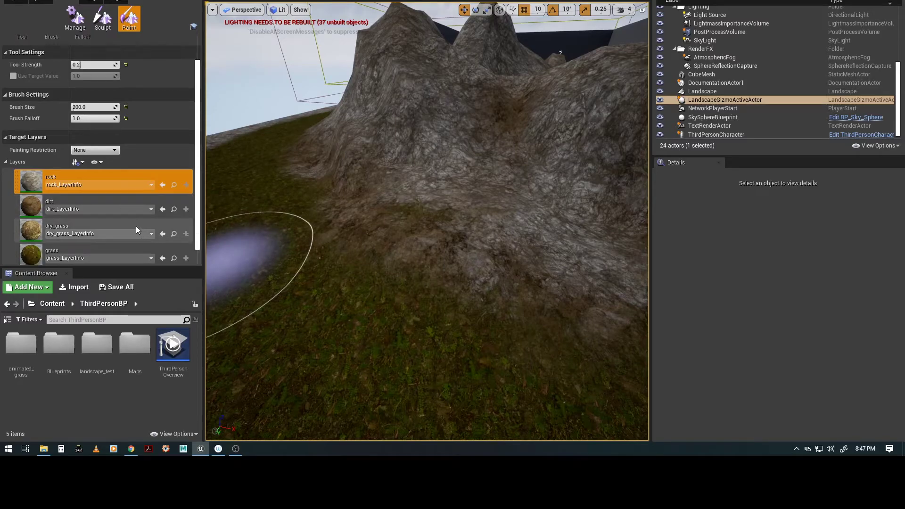
scroll(47, 249, "down", 1)
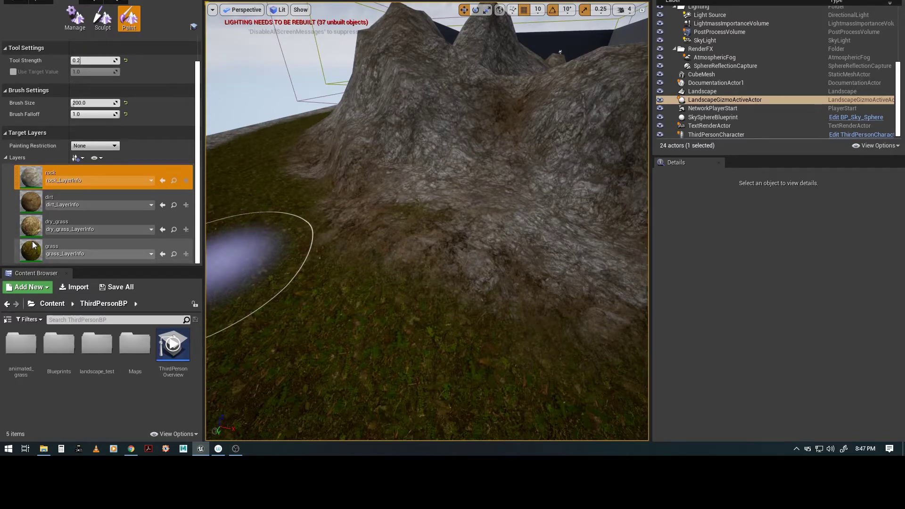
left_click(38, 204)
Step: Paint dirt lightly in the gully between the hills and along the rocky foot where it meets the grass
mouse_move(504, 170)
left_mouse_down()
mouse_move(541, 202)
mouse_move(496, 191)
left_mouse_up()
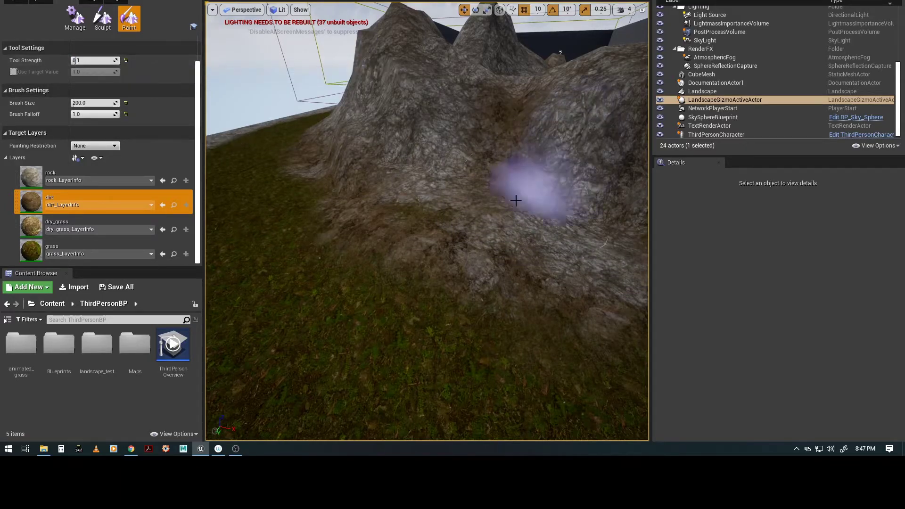
right_click_drag(451, 272, 452, 287)
right_click_drag(482, 243, 428, 236)
mouse_move(312, 230)
left_mouse_down()
mouse_move(539, 259)
mouse_move(511, 203)
mouse_move(346, 176)
mouse_move(411, 125)
mouse_move(497, 196)
mouse_move(559, 269)
mouse_move(468, 343)
mouse_move(316, 146)
mouse_move(472, 327)
left_mouse_up()
right_click_drag(396, 327, 394, 327)
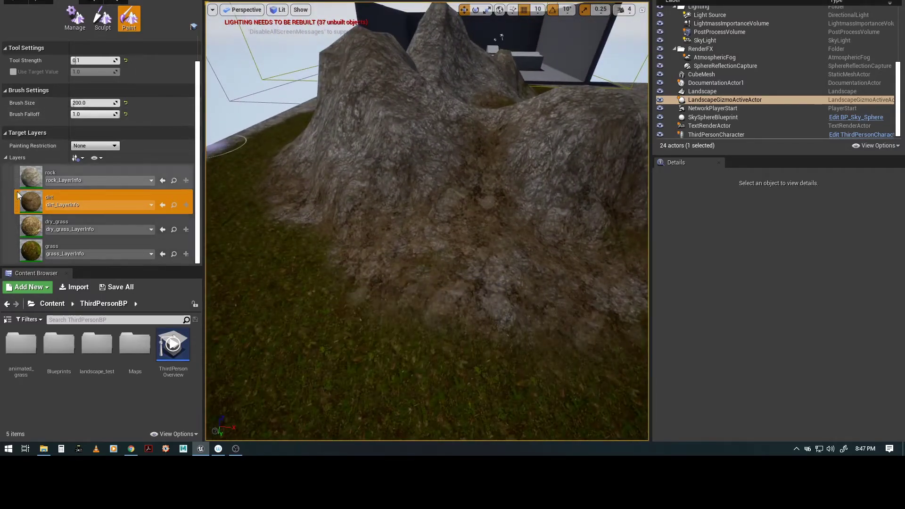
Step: Choose the grass layer and paint it lightly over the rocky slopes and foot of the hills at 0.1 strength
left_click(31, 250)
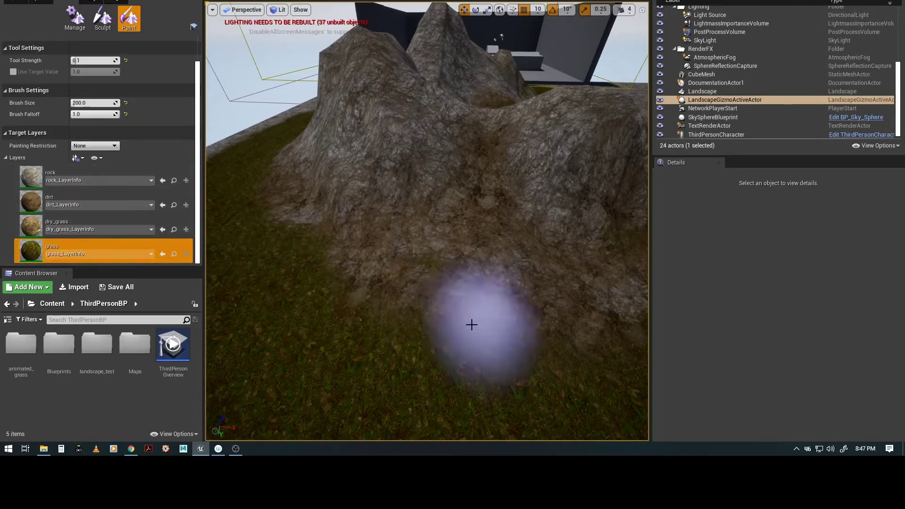
scroll(478, 319, "up", 5)
mouse_move(513, 217)
left_mouse_down()
mouse_move(555, 238)
mouse_move(415, 252)
mouse_move(505, 125)
mouse_move(355, 258)
mouse_move(472, 224)
mouse_move(582, 264)
mouse_move(521, 362)
mouse_move(395, 242)
mouse_move(384, 240)
mouse_move(404, 250)
mouse_move(326, 255)
left_mouse_up()
mouse_move(344, 251)
right_mouse_down()
mouse_move(468, 377)
mouse_move(460, 347)
mouse_move(513, 264)
mouse_move(463, 247)
right_mouse_up()
middle_click_drag(494, 132, 513, 143)
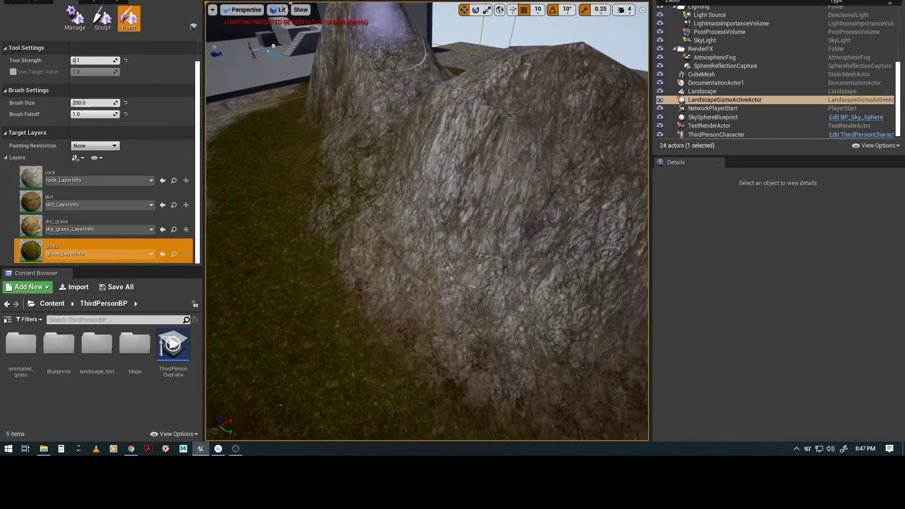
Step: Switch to sculpting with the Retopologize tool and even out the stretched terrain on the steep hill slopes
left_click(83, 22)
left_click(103, 19)
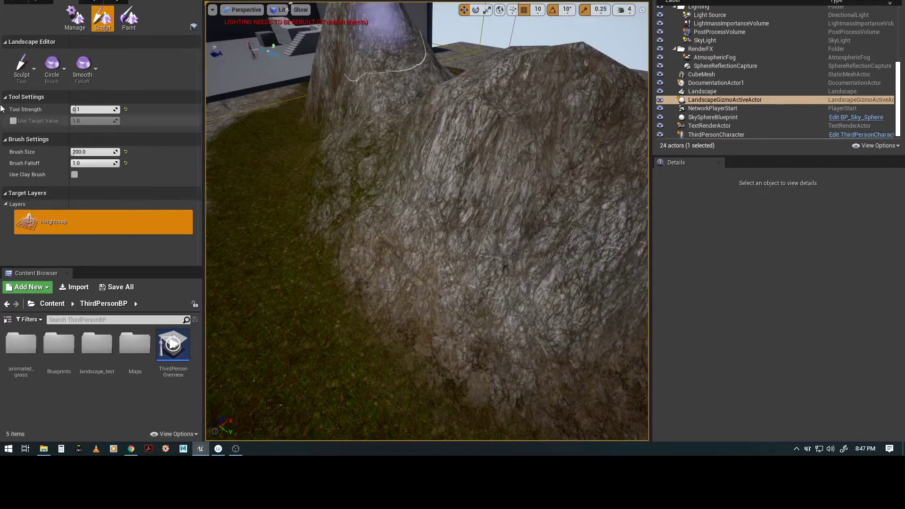
left_click(30, 73)
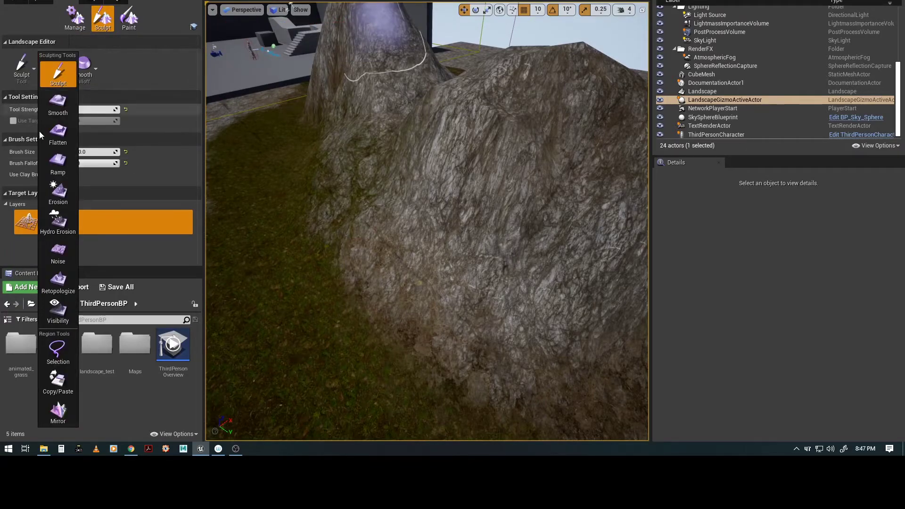
left_click(57, 285)
mouse_move(464, 238)
right_mouse_down()
mouse_move(446, 236)
mouse_move(446, 270)
mouse_move(478, 265)
mouse_move(483, 252)
right_mouse_up()
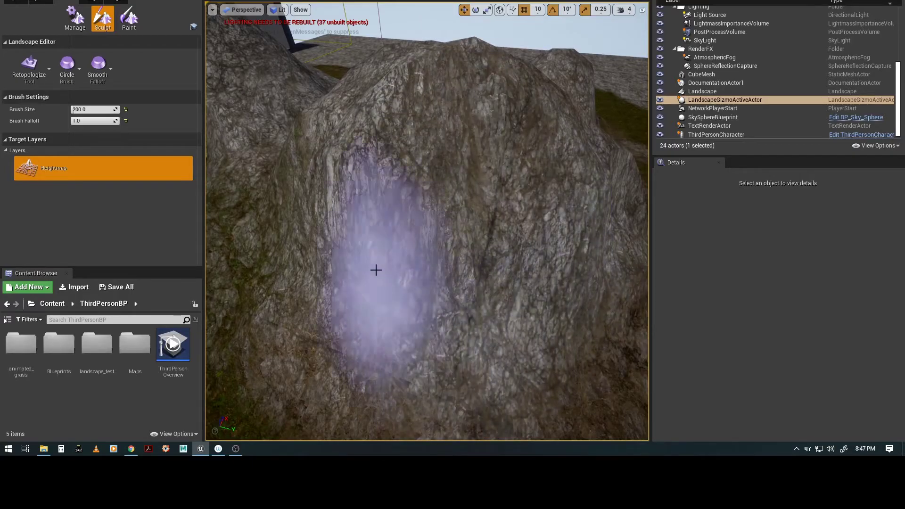
mouse_move(292, 348)
right_mouse_down()
mouse_move(404, 340)
mouse_move(345, 325)
mouse_move(337, 306)
mouse_move(317, 323)
mouse_move(448, 323)
mouse_move(316, 179)
mouse_move(419, 377)
right_mouse_up()
right_click_drag(494, 252, 438, 216)
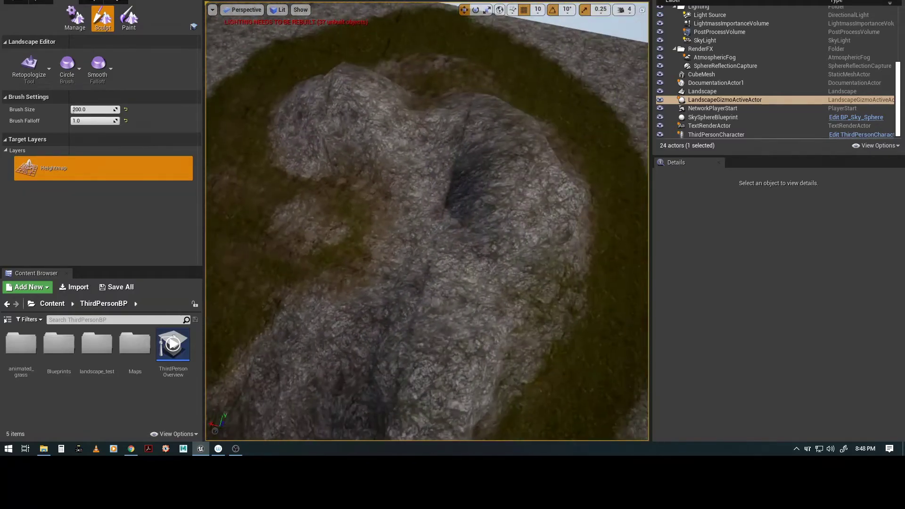
left_click_drag(310, 315, 292, 302, "alt")
left_click_drag(292, 191, 383, 417, "alt")
right_click_drag(358, 270, 405, 274, "alt")
left_click_drag(366, 343, 332, 299, "alt")
mouse_move(342, 365)
left_mouse_down("alt")
mouse_move(372, 391)
mouse_move(336, 352)
left_mouse_up("alt")
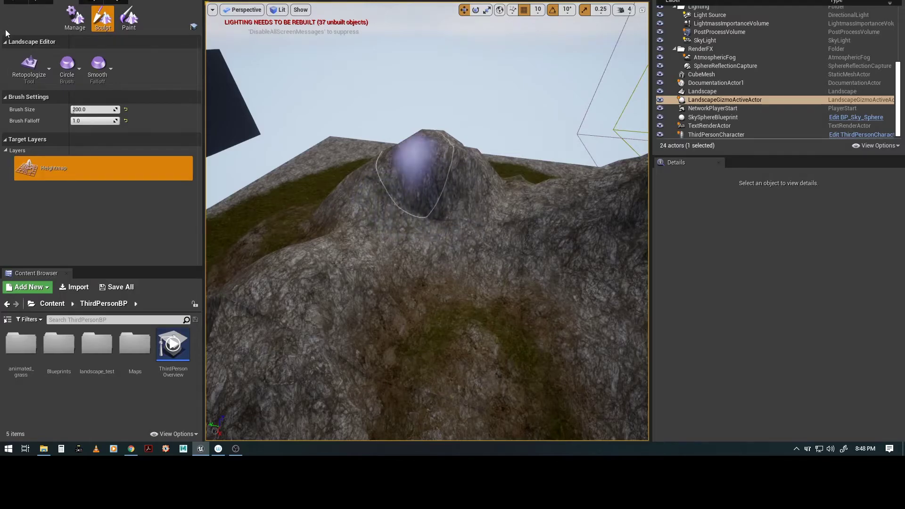
Step: Return to landscape painting and add light touches of grass on the hill slopes and along their foot
left_click(129, 19)
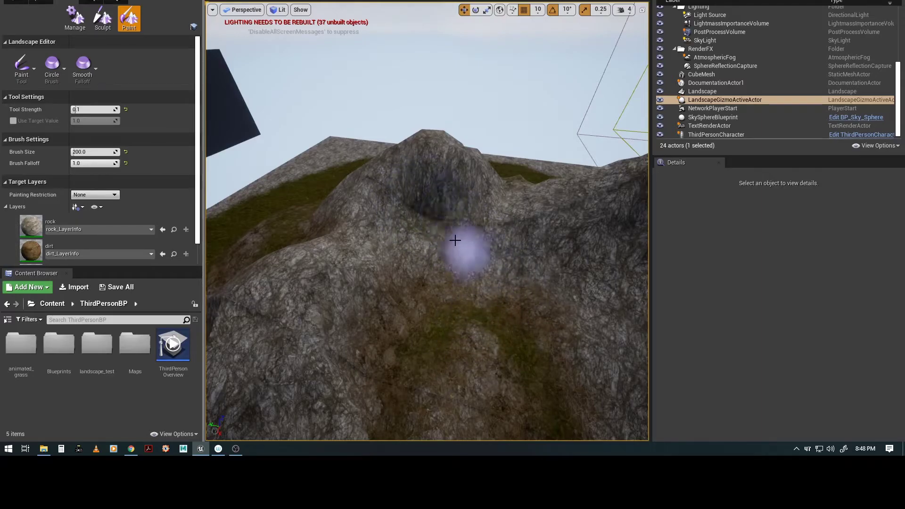
right_click_drag(363, 284, 363, 284)
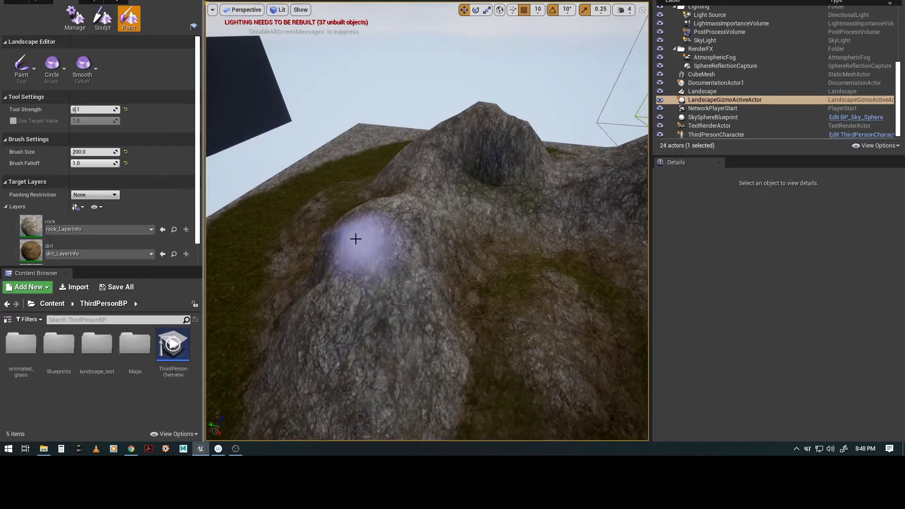
right_click_drag(501, 347, 501, 347)
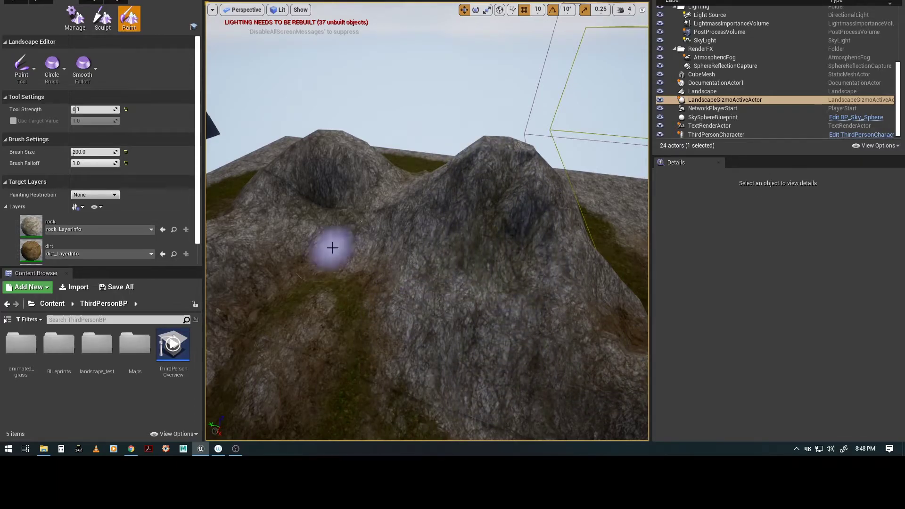
mouse_move(509, 325)
right_mouse_down()
mouse_move(499, 315)
mouse_move(424, 347)
mouse_move(416, 329)
mouse_move(457, 288)
right_mouse_up()
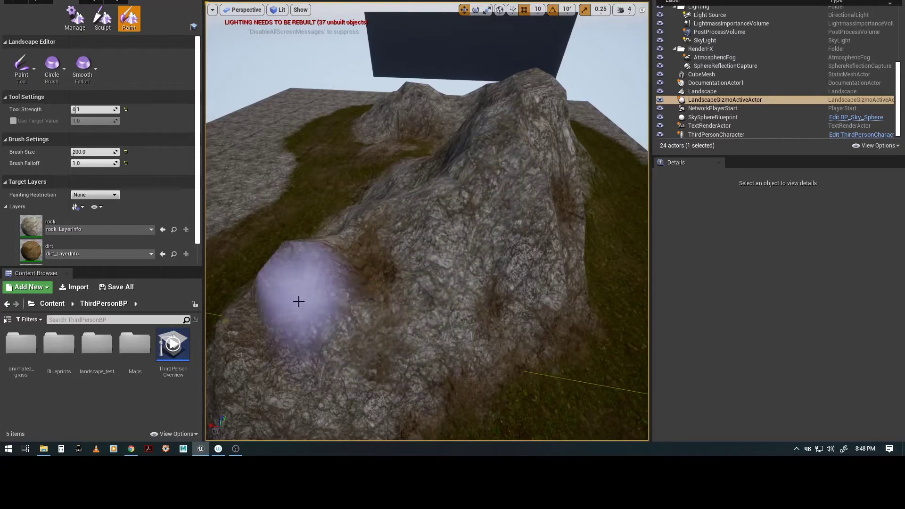
mouse_move(457, 275)
right_mouse_down()
mouse_move(447, 293)
mouse_move(464, 310)
mouse_move(392, 308)
mouse_move(412, 313)
mouse_move(333, 278)
right_mouse_up()
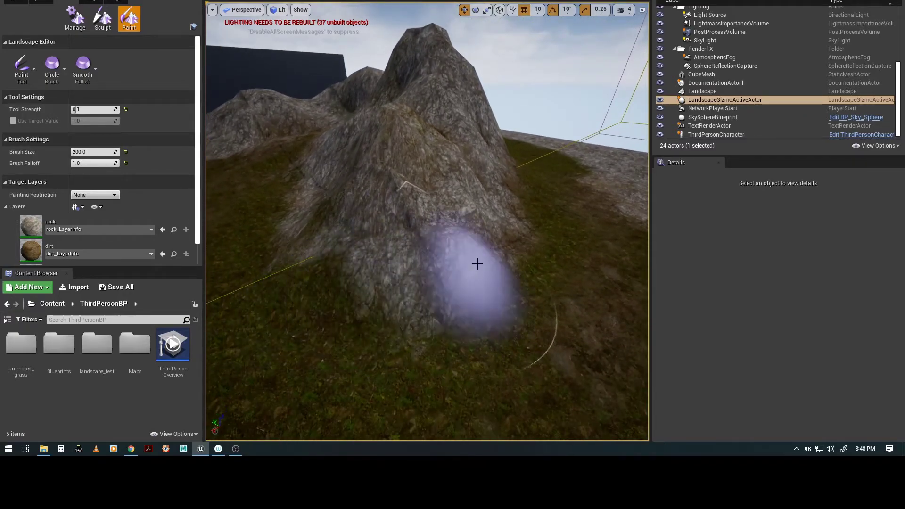
mouse_move(321, 334)
right_mouse_down()
mouse_move(307, 317)
mouse_move(405, 324)
right_mouse_up()
mouse_move(642, 280)
right_mouse_down()
mouse_move(505, 332)
mouse_move(510, 321)
right_mouse_up()
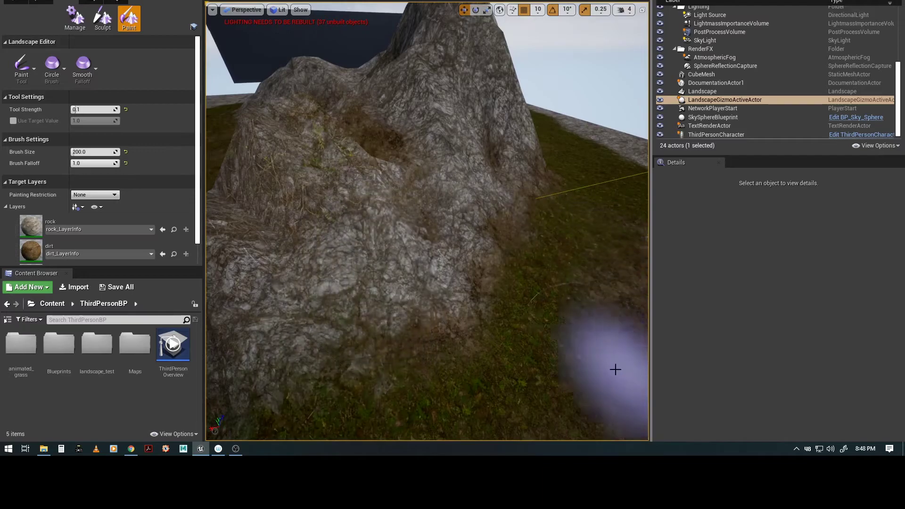
scroll(530, 335, "down", 5)
right_click_drag(407, 293, 271, 140)
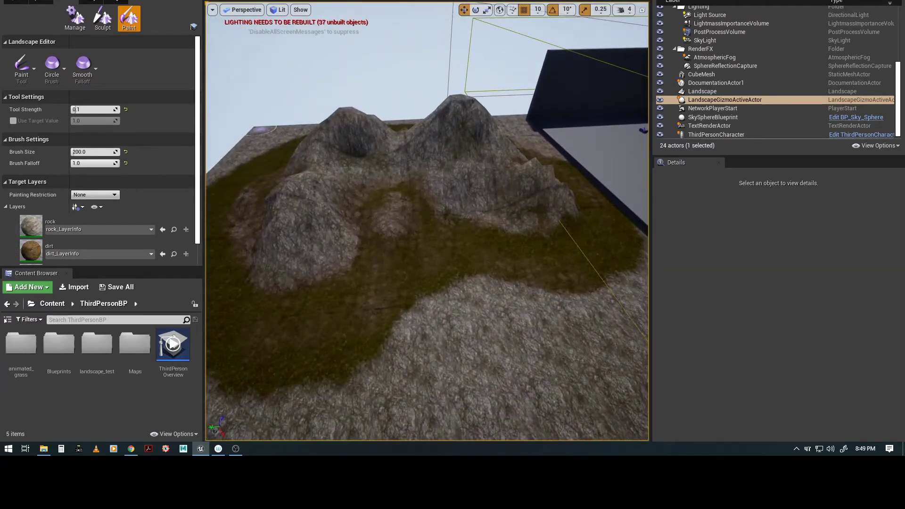
Step: Switch to foliage painting, select small_grass_clump_2 and set its Density / 1Kuu to 75
left_click(11, 1)
left_click(32, 40)
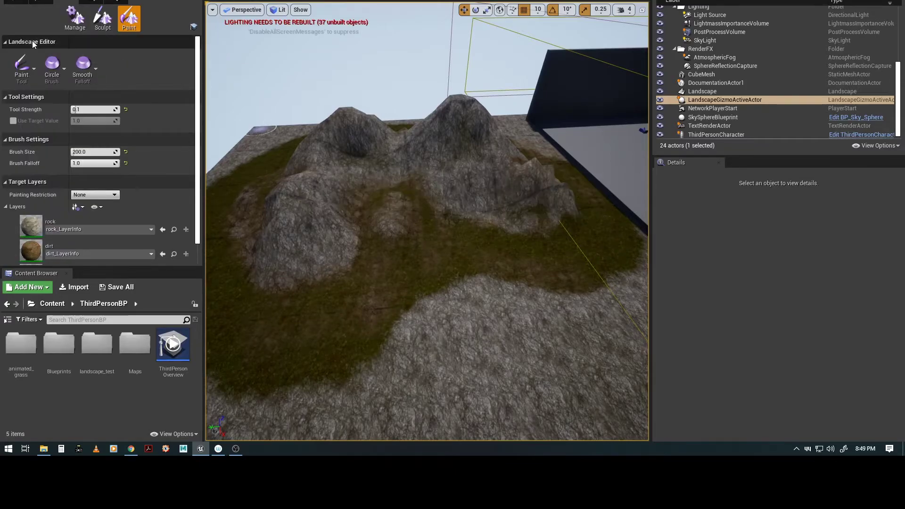
mouse_move(461, 240)
right_mouse_down()
mouse_move(264, 189)
mouse_move(283, 202)
mouse_move(254, 202)
mouse_move(596, 302)
right_mouse_up()
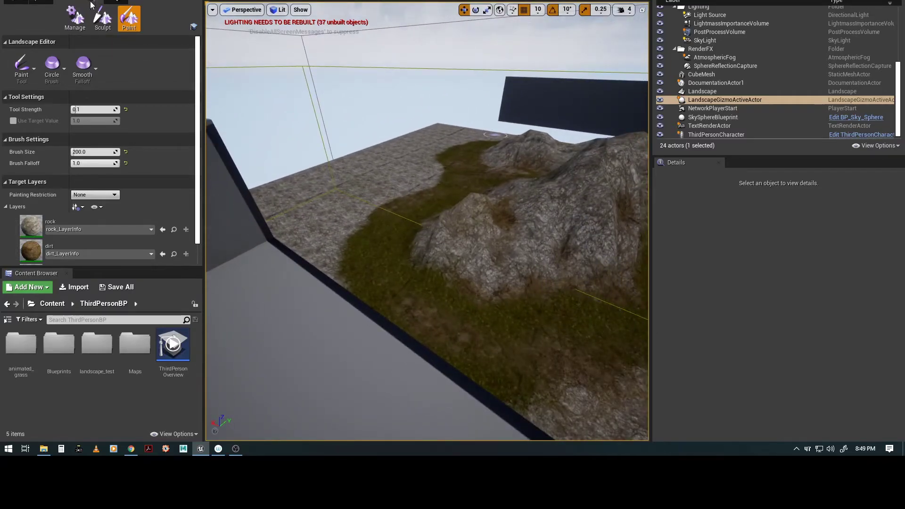
left_click(91, 2)
left_click(15, 158)
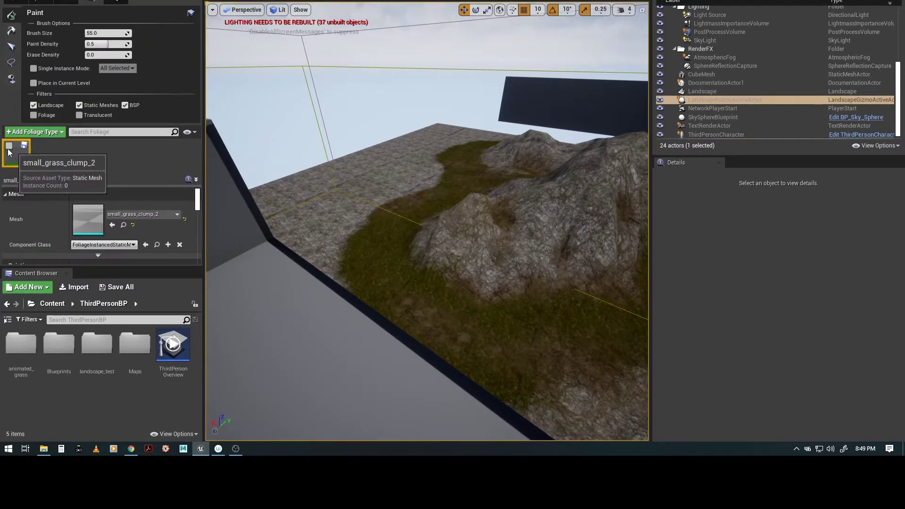
scroll(131, 212, "down", 2)
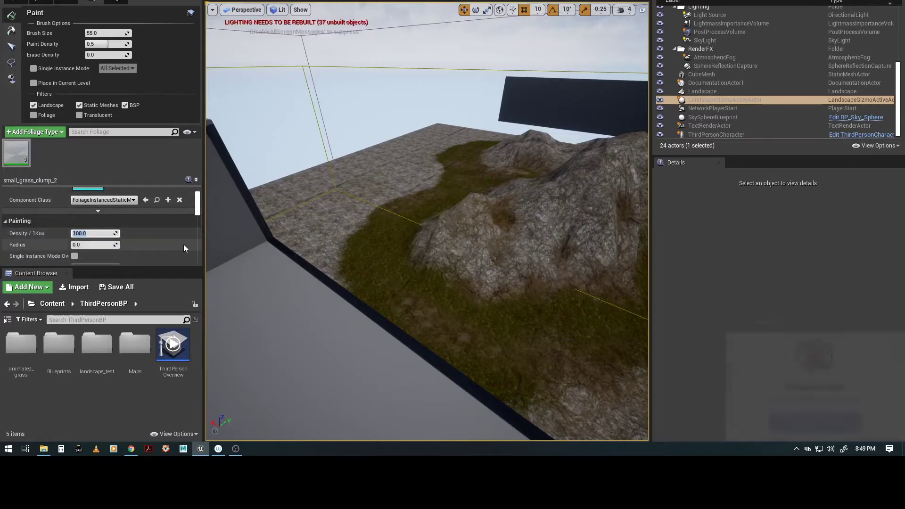
type("75")
key("Tab")
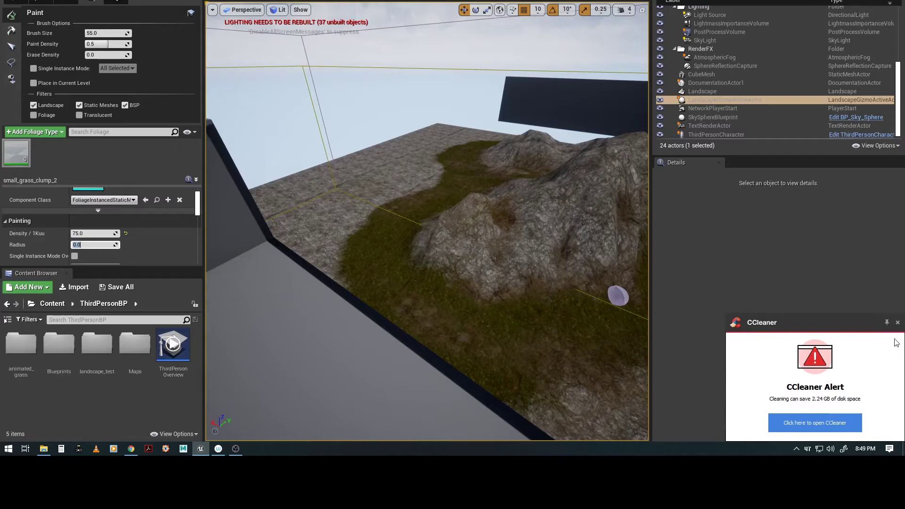
Step: Dismiss the CCleaner alert, paint grass clumps around the foot of the hills, and undo the last foliage edits
left_click(898, 324)
right_click_drag(436, 292, 483, 275)
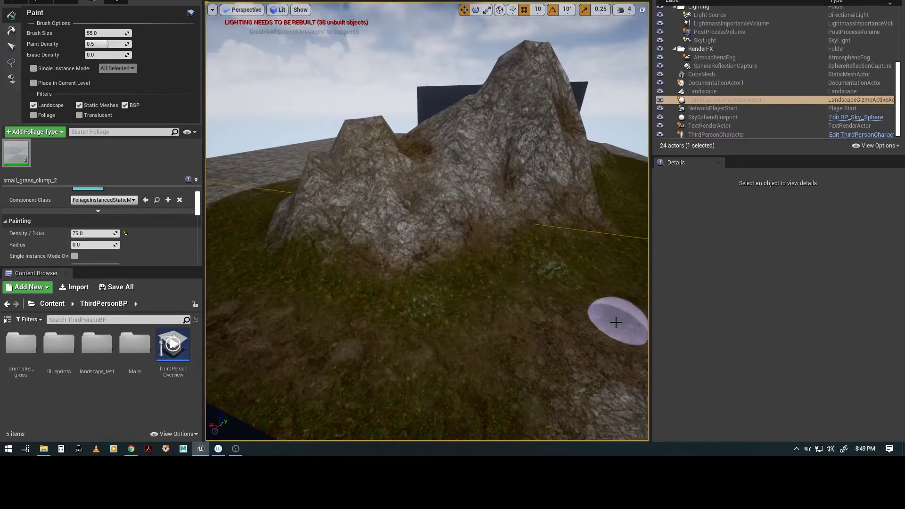
mouse_move(469, 339)
right_mouse_down()
mouse_move(476, 321)
mouse_move(449, 300)
right_mouse_up()
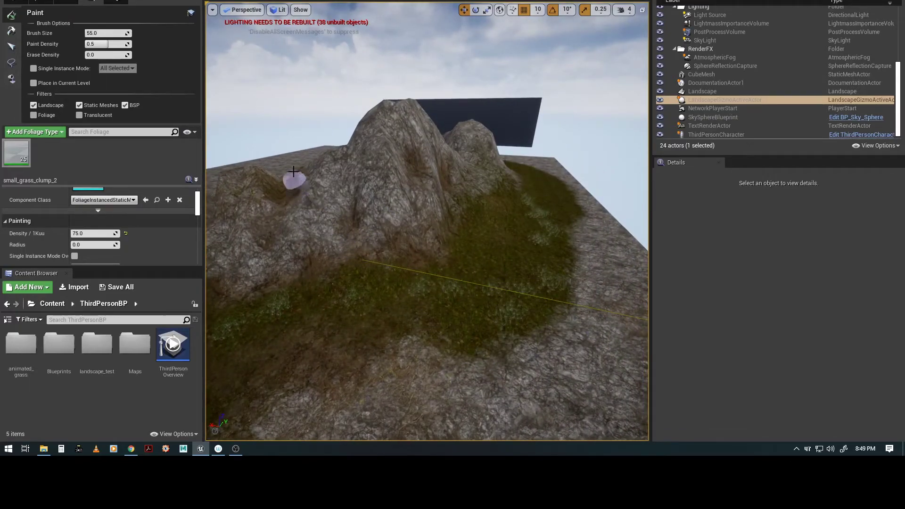
key("ctrl+z")
Step: Lower the clump's Density / 1Kuu to 35 and set the foliage brush to size 100 and Paint Density 0.2
scroll(102, 219, "down", 2)
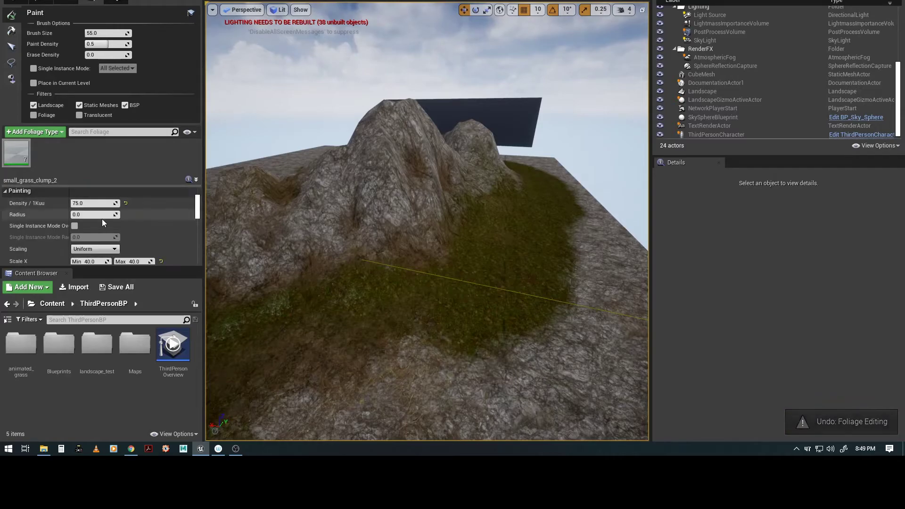
left_click(94, 204)
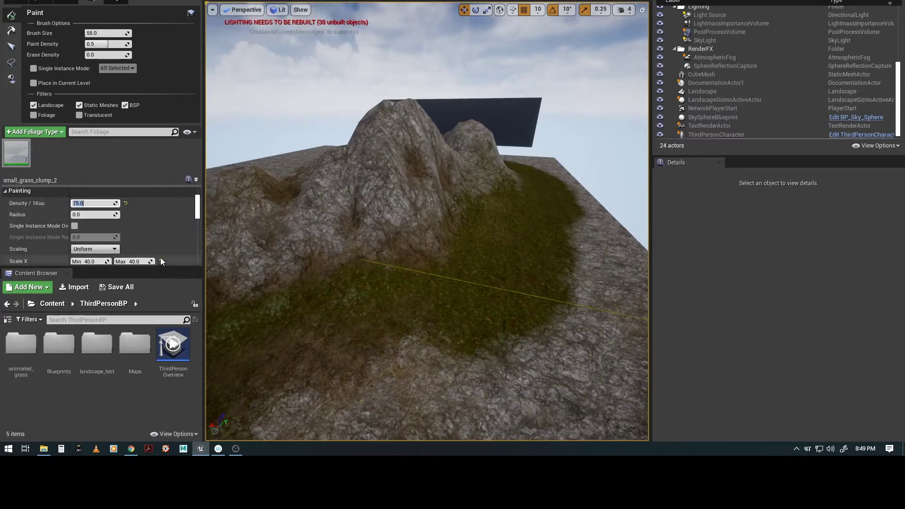
type("35")
key("Tab")
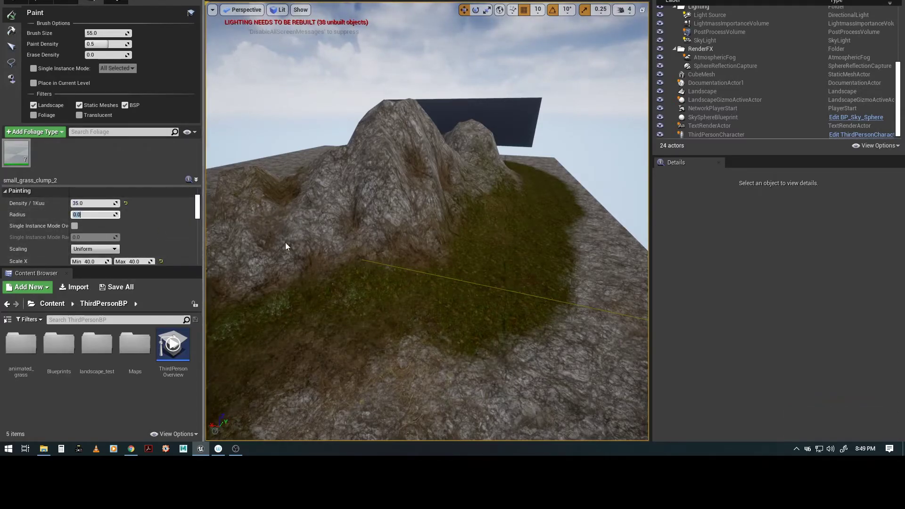
left_click(97, 43)
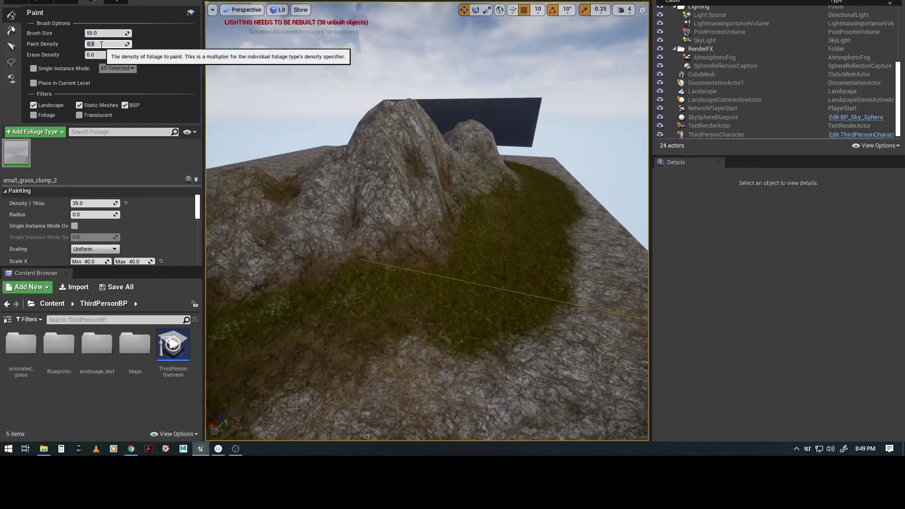
key("Tab")
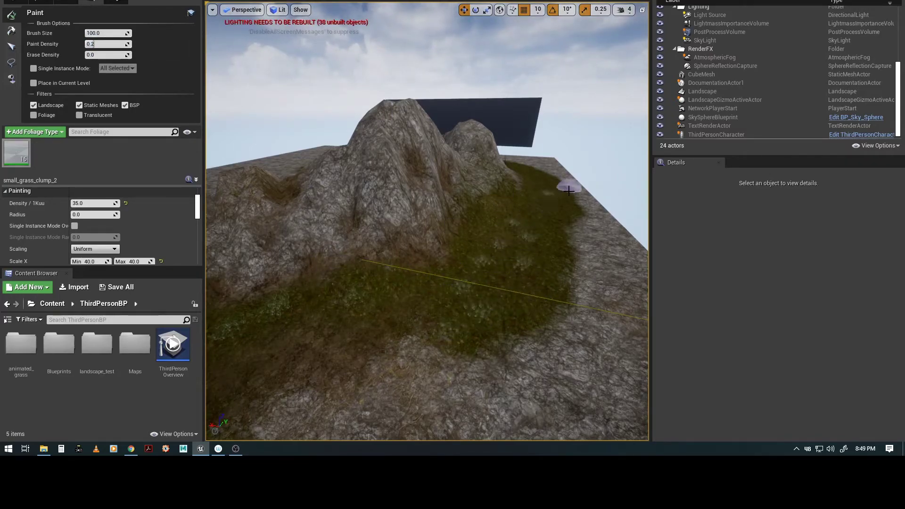
Step: Paint sparse grass clumps over the green strip beside the tallest hill
middle_click_drag(505, 304, 505, 305)
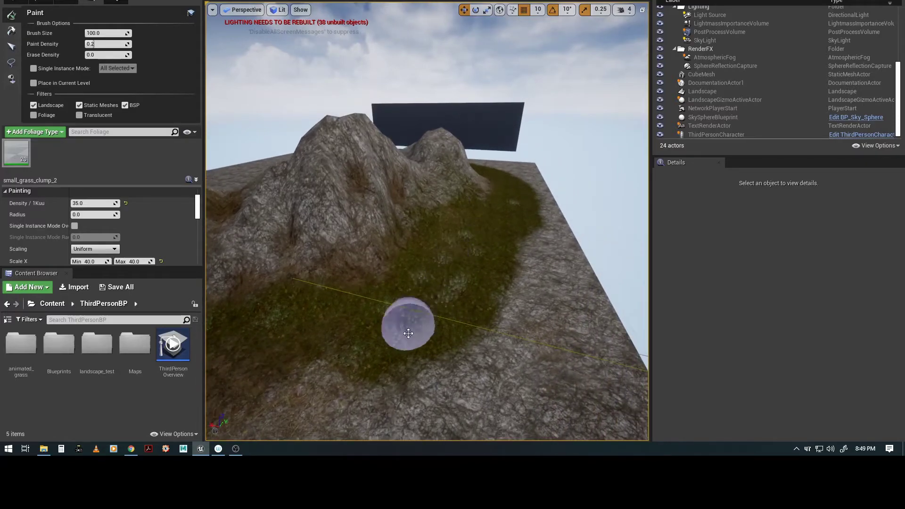
right_click_drag(369, 342, 380, 338, "alt")
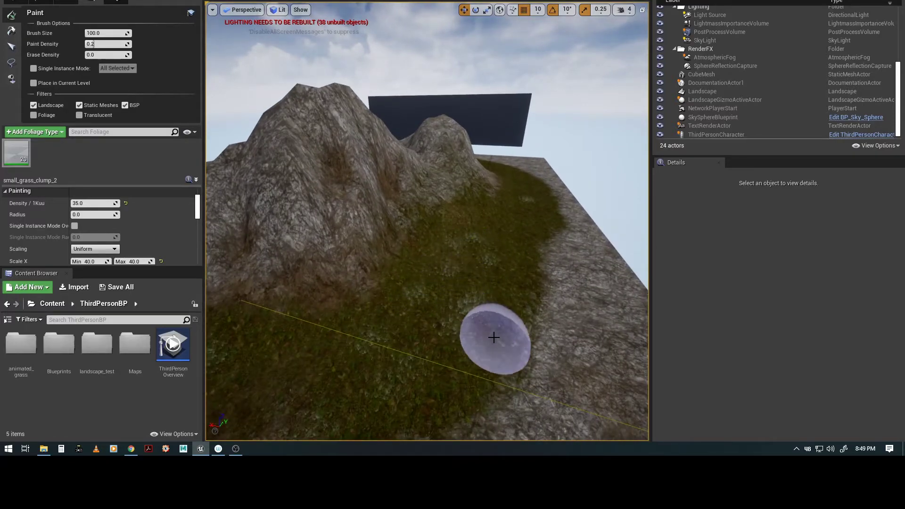
mouse_move(494, 236)
right_mouse_down("alt")
mouse_move(486, 247)
mouse_move(502, 245)
mouse_move(494, 248)
right_mouse_up("alt")
middle_click_drag(495, 248, 408, 231, "alt")
left_click(443, 232)
mouse_move(490, 247)
left_mouse_down()
mouse_move(494, 212)
mouse_move(344, 363)
mouse_move(346, 356)
left_mouse_up()
left_click(466, 192)
right_click_drag(443, 264, 377, 283, "alt")
middle_click_drag(377, 282, 416, 294, "alt")
mouse_move(416, 295)
left_mouse_down("alt")
mouse_move(384, 317)
mouse_move(301, 307)
left_mouse_up("alt")
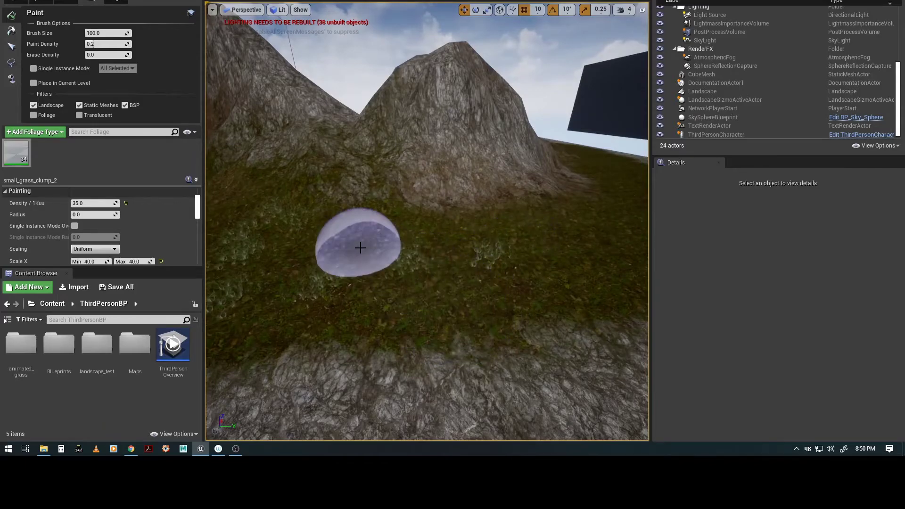
Step: Scatter more grass clumps around the base of the neighbouring hill along the landscape's outer edge
middle_click_drag(464, 273, 273, 247, "alt")
left_click_drag(263, 244, 442, 233)
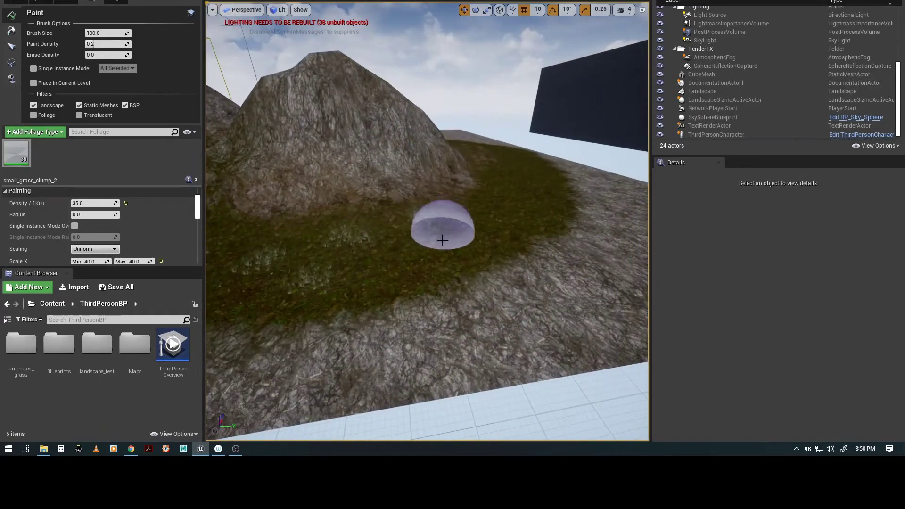
mouse_move(499, 246)
left_mouse_down()
mouse_move(341, 290)
mouse_move(365, 252)
mouse_move(497, 196)
left_mouse_up()
left_click_drag(462, 238, 405, 241, "alt")
middle_click_drag(405, 241, 366, 242, "alt")
left_click_drag(281, 293, 396, 261)
Step: Place grass clumps on the wide grassy side of the hills and at the mouth of the gully between them
mouse_move(548, 157)
right_mouse_down()
mouse_move(464, 172)
mouse_move(457, 158)
mouse_move(412, 256)
right_mouse_up()
key("w")
key("s")
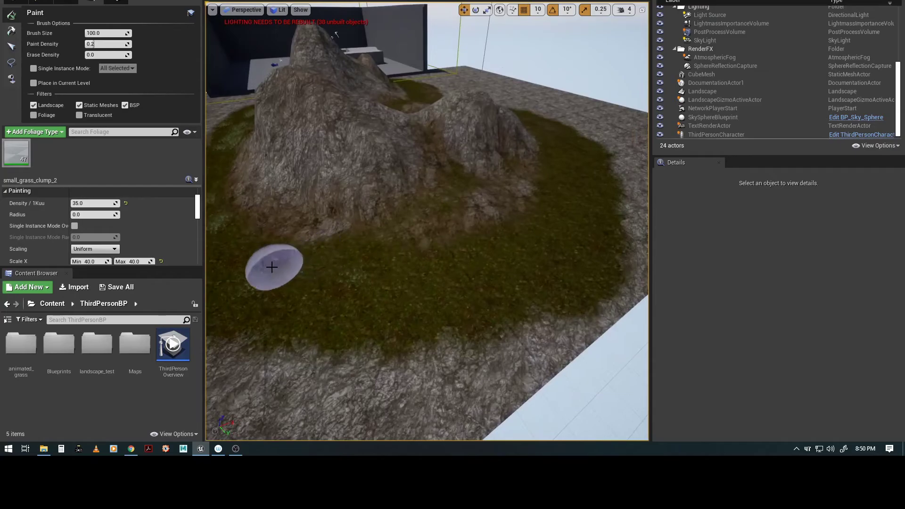
right_click_drag(273, 267, 305, 289)
right_click_drag(461, 266, 212, 278)
key("d")
right_click_drag(409, 344, 530, 349)
key("d")
right_click_drag(343, 367, 333, 329)
left_click(333, 330)
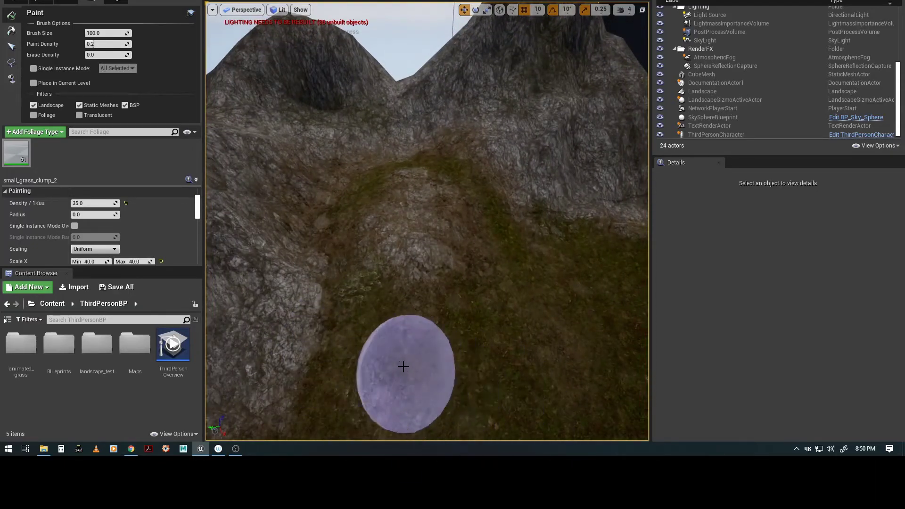
Step: Fill the grassy ground in front of the gully and between the hills with further scattered grass clumps
left_click(561, 390)
key("s")
right_click_drag(562, 391, 563, 358)
left_click(347, 382)
key("s")
right_click_drag(347, 382, 356, 382)
left_click_drag(330, 378, 402, 373)
right_click_drag(402, 374, 377, 361)
key("s")
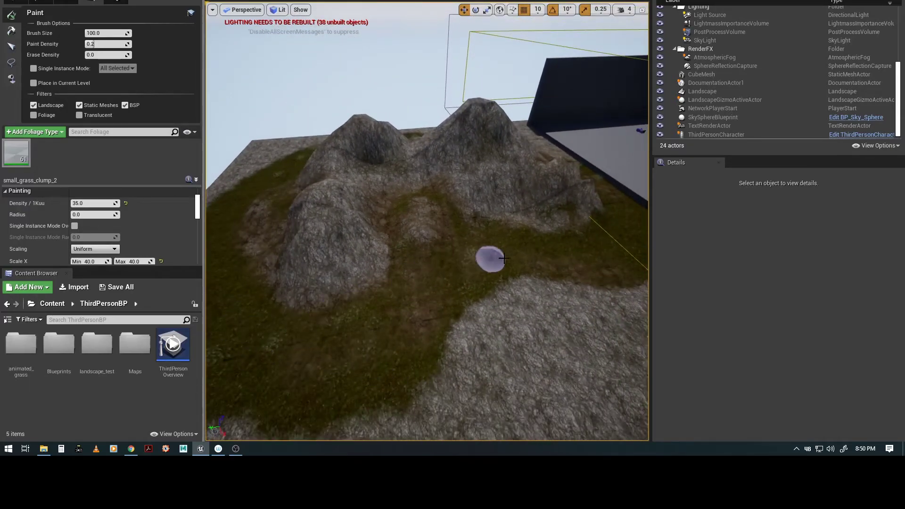
right_click_drag(490, 227, 542, 233)
right_click_drag(449, 341, 417, 325)
right_click_drag(483, 275, 475, 284)
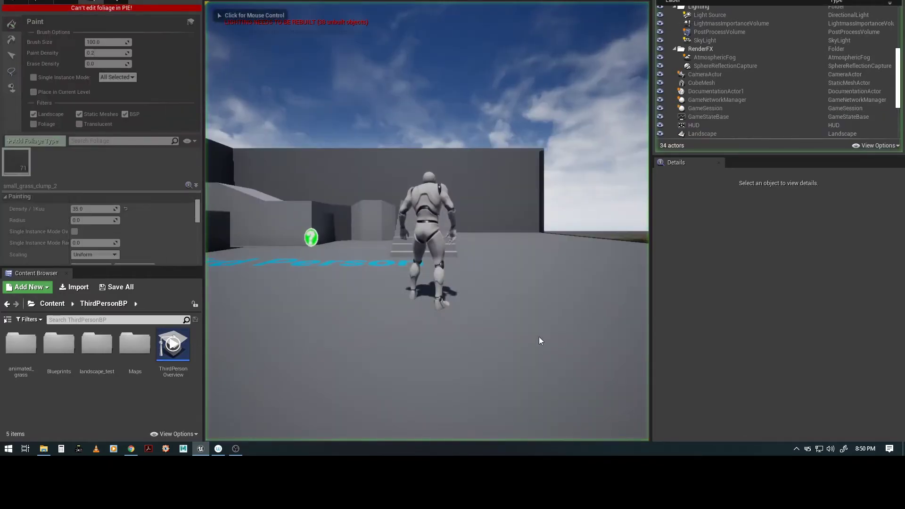
Step: Run the character over the grass and through the gully between the hills in play mode, and end the play session
key("w")
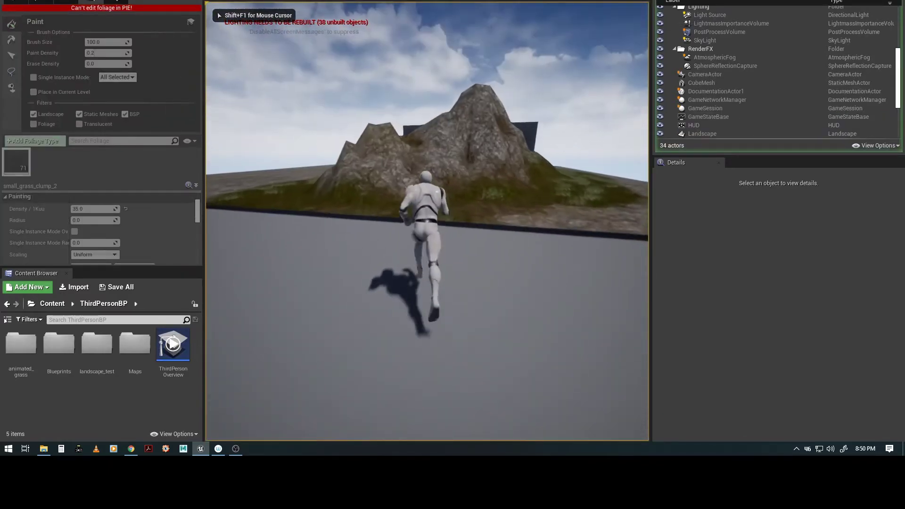
key("w")
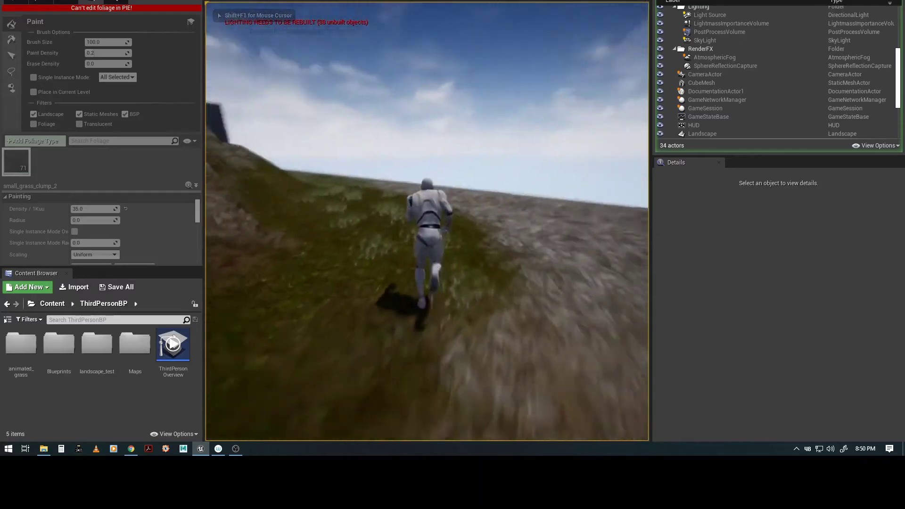
key("w")
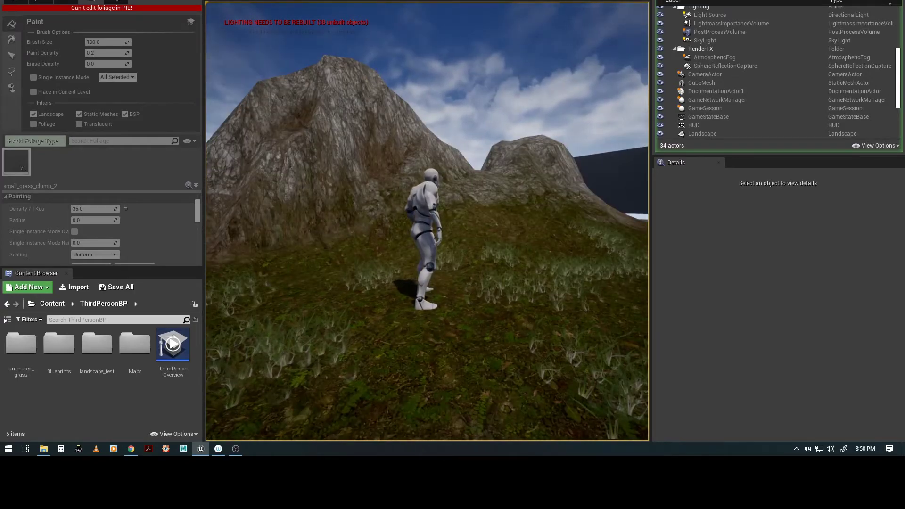
key("w")
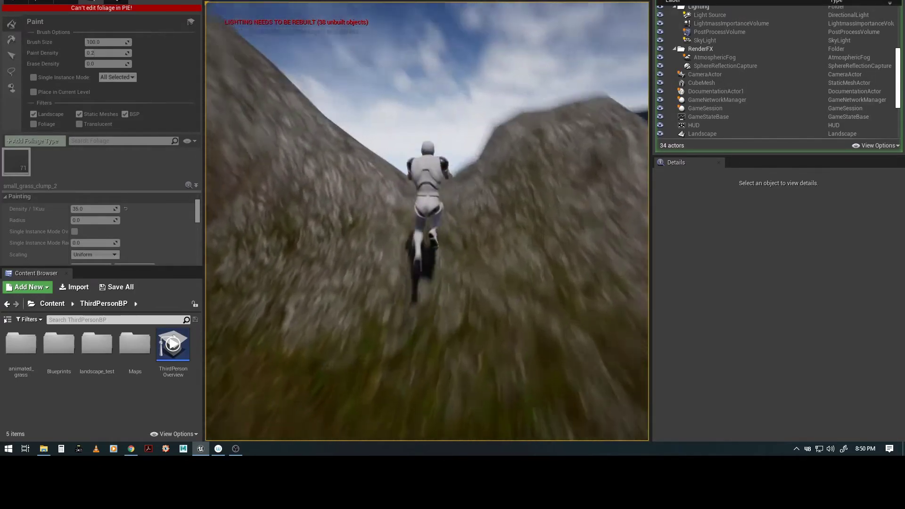
key("w")
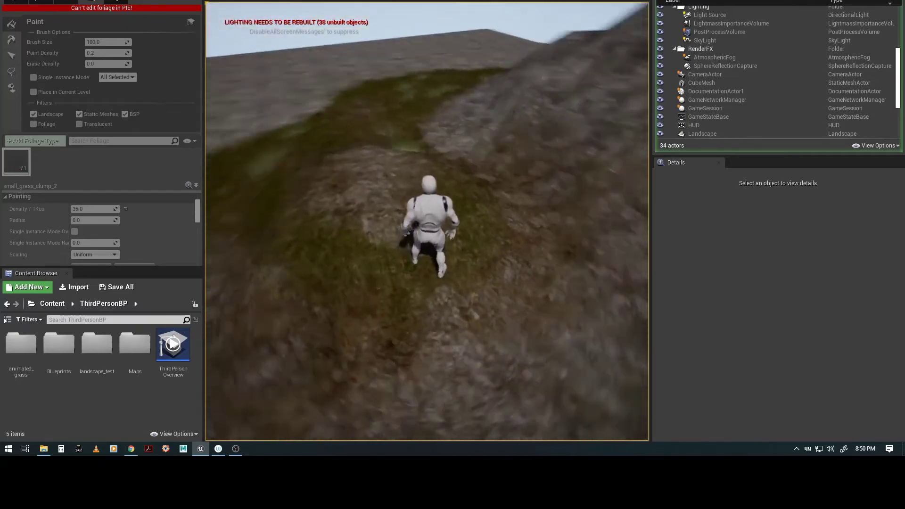
key("w")
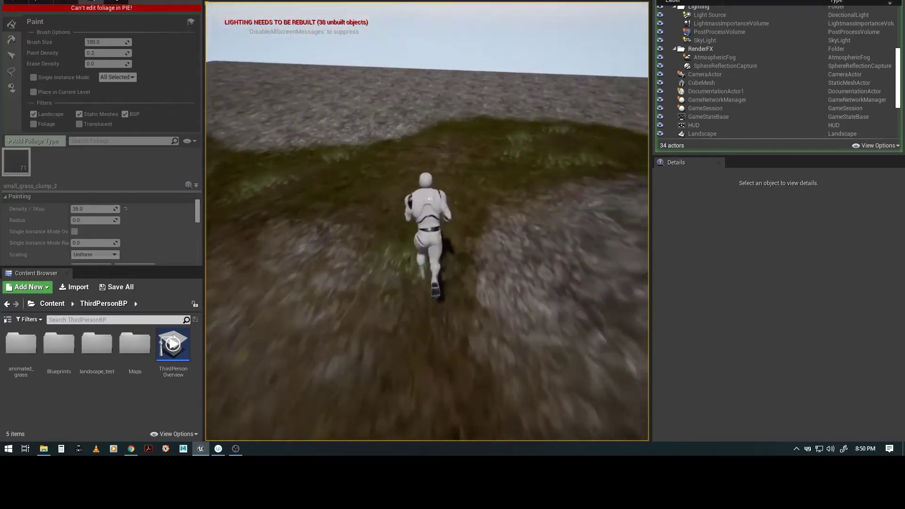
key("w")
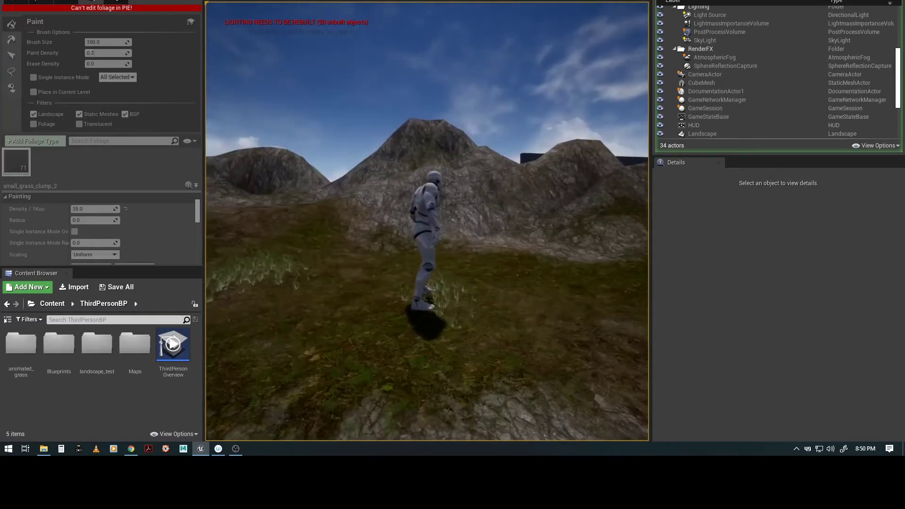
key("Escape")
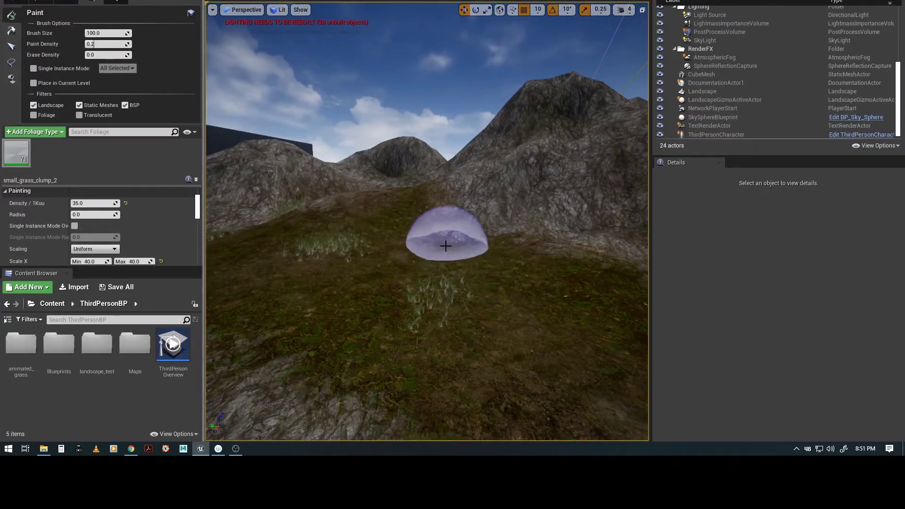
Step: View the whole landscape from above and save all unsaved levels and assets
left_click_drag(446, 246, 503, 265, "alt")
right_click_drag(503, 265, 536, 275, "alt")
left_click_drag(536, 275, 544, 300, "alt")
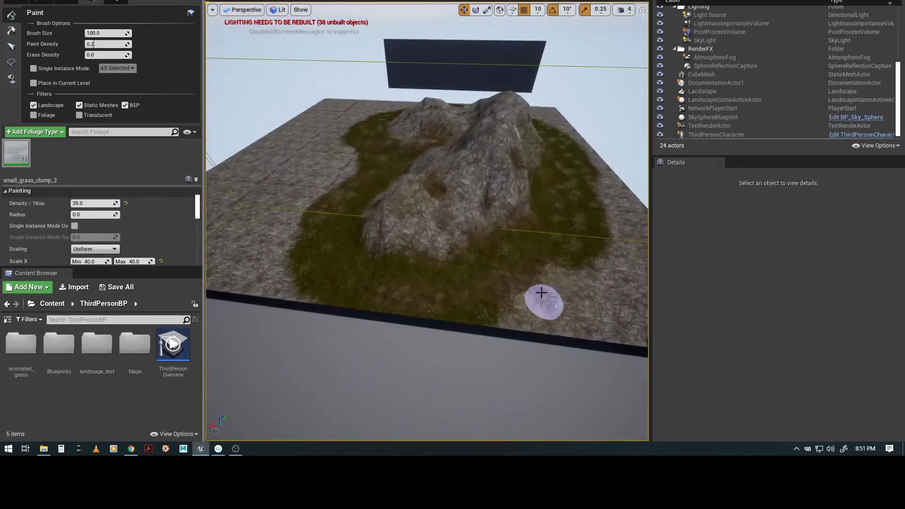
scroll(444, 185, "down", 4)
right_click_drag(488, 198, 288, 306)
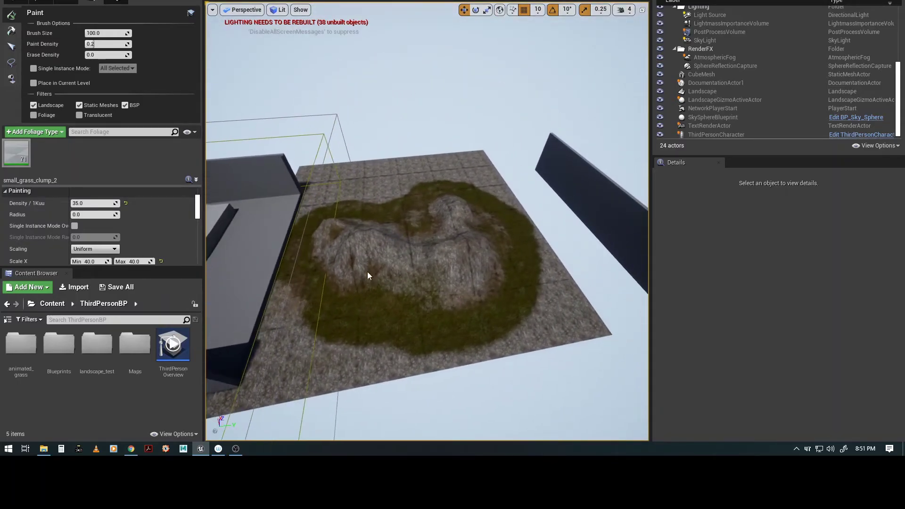
scroll(585, 294, "down", 5)
right_click_drag(469, 272, 471, 273)
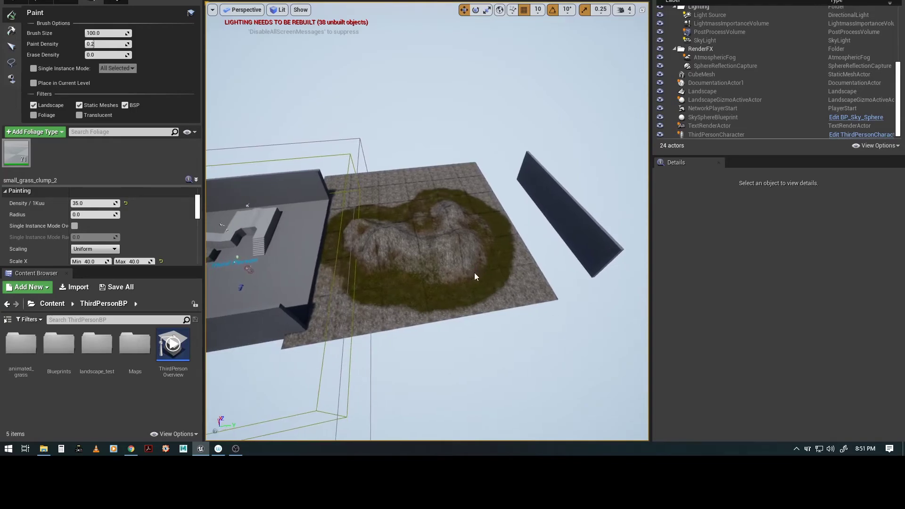
left_click(7, 0)
mouse_move(24, 0)
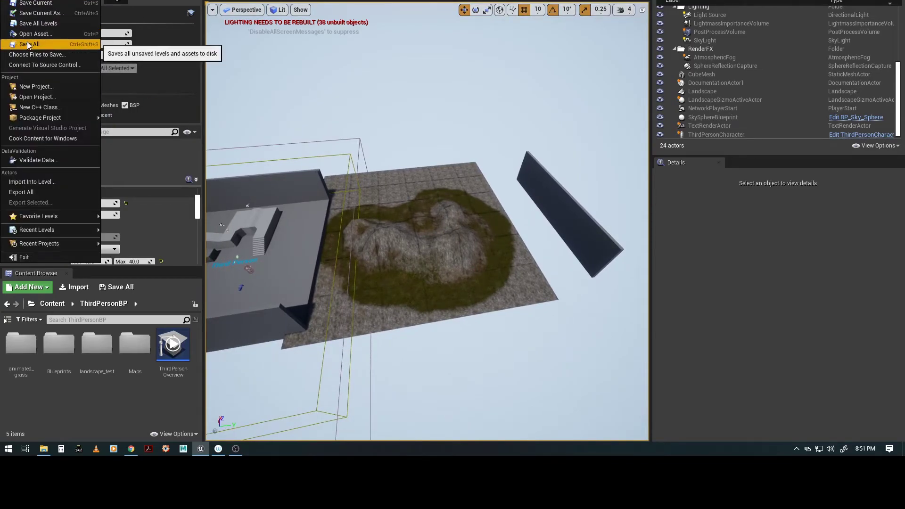
left_click(27, 41)
Step: Switch to File Explorer and locate Heightmap_from_ue4.png in the landscape shading folder
scroll(534, 314, "down", 4)
right_click_drag(533, 314, 459, 337)
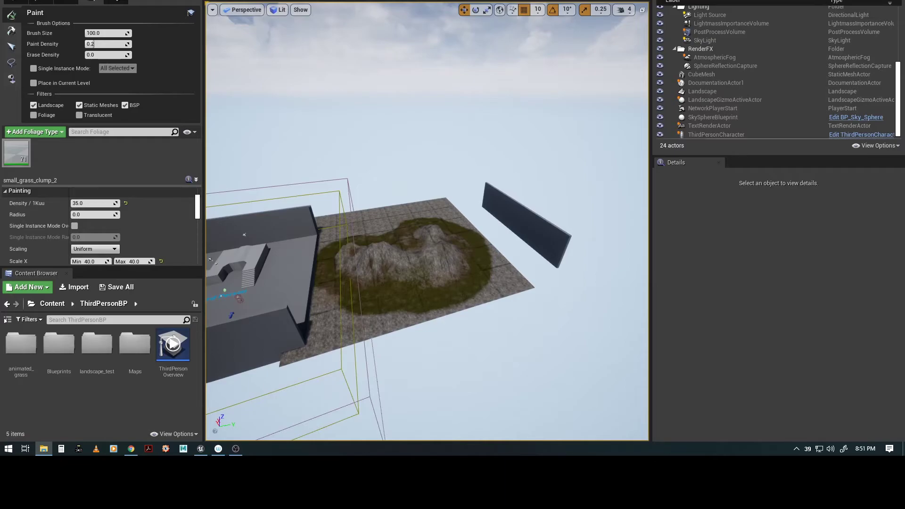
mouse_move(552, 0)
left_mouse_down()
mouse_move(564, 0)
mouse_move(573, 46)
left_mouse_up()
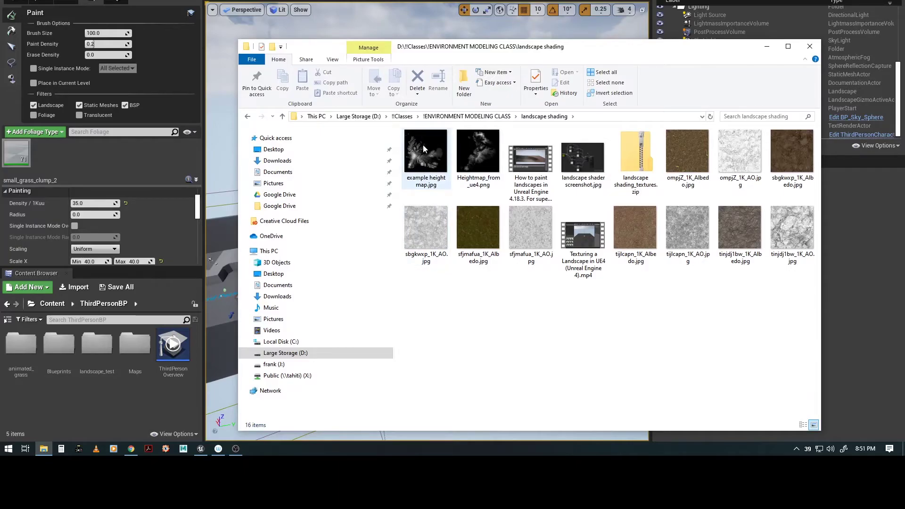
left_click(482, 153)
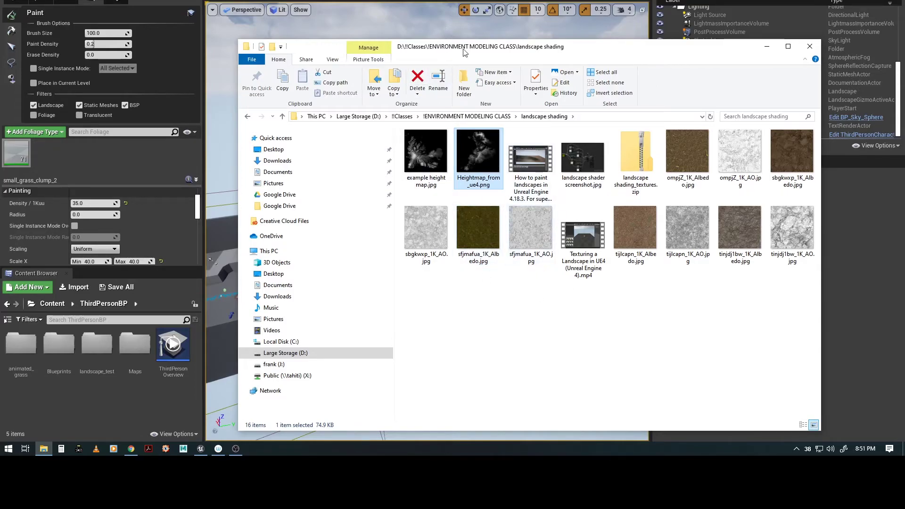
left_click_drag(470, 49, 631, 0)
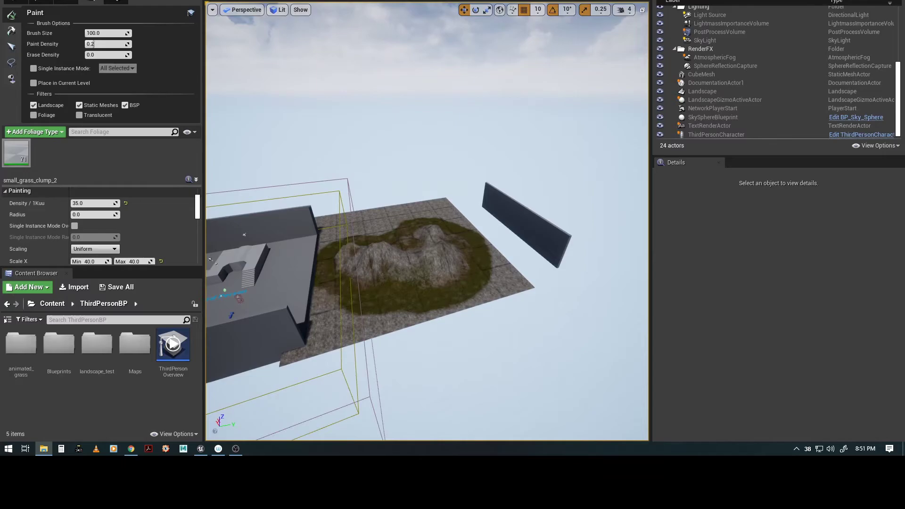
Step: Return to Unreal Editor and start a new landscape in the Landscape Editor, viewing its whole preview grid
left_click(26, 3)
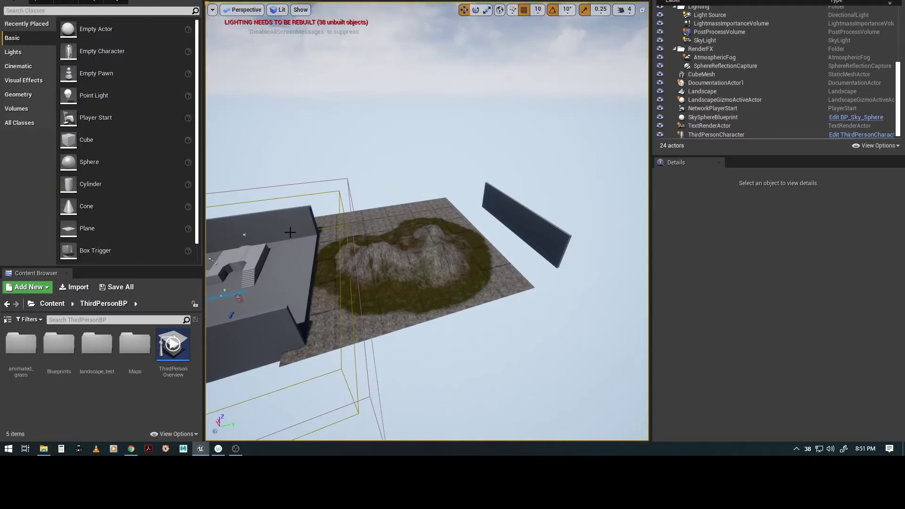
left_click_drag(468, 333, 463, 342)
left_click_drag(557, 319, 561, 330)
right_click_drag(562, 330, 728, 308, "alt")
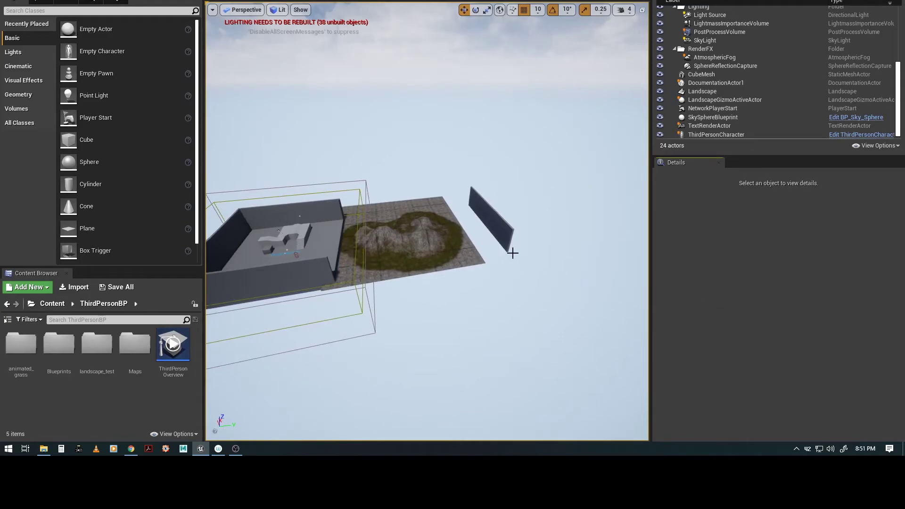
left_click(66, 3)
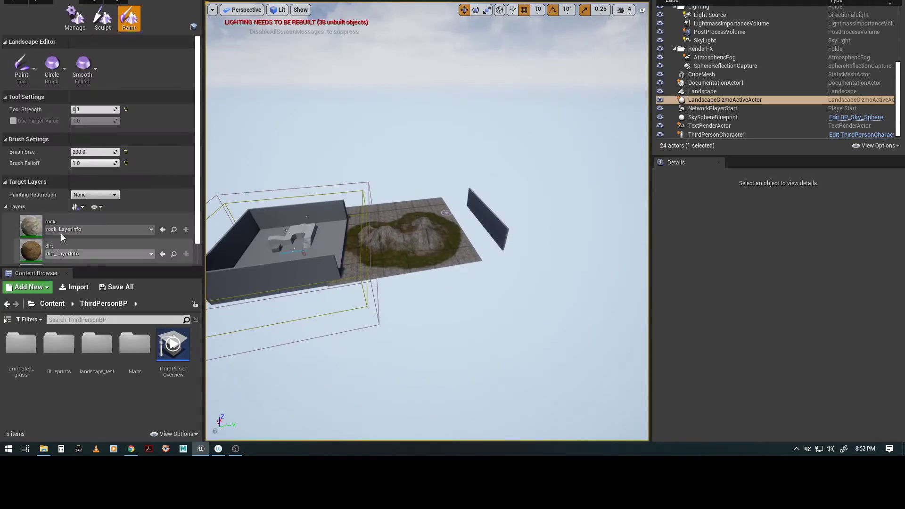
left_click(75, 18)
left_click(38, 67)
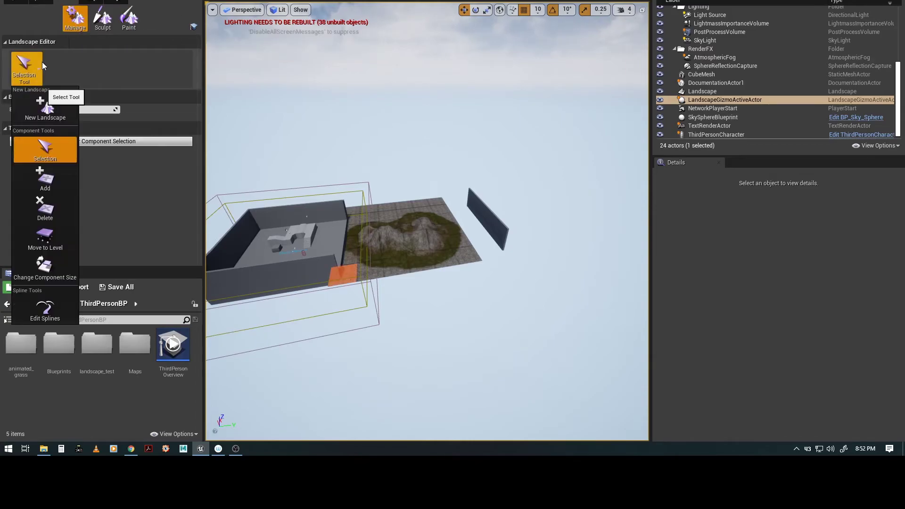
left_click(42, 111)
scroll(637, 403, "down", 5)
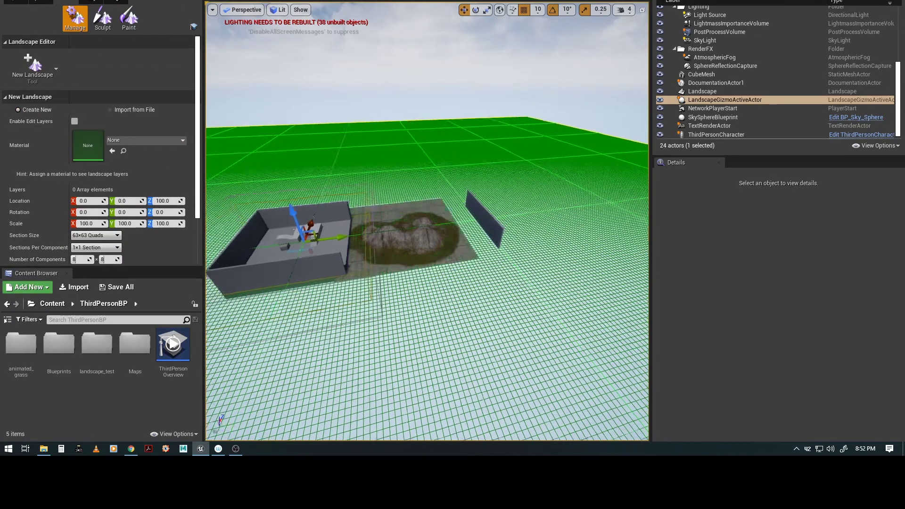
scroll(516, 350, "down", 3)
left_click_drag(516, 350, 707, 353, "alt")
left_click_drag(292, 313, 432, 309, "alt")
scroll(56, 212, "down", 2)
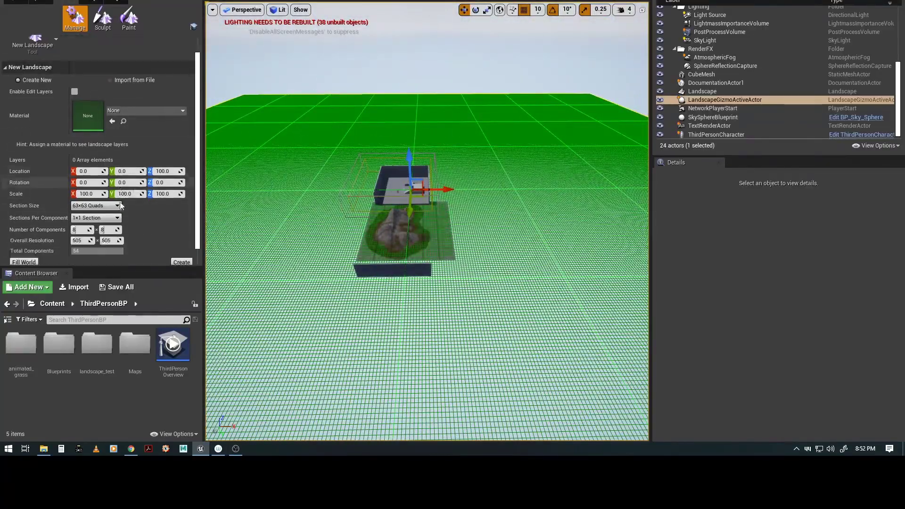
Step: Try a section size of 127×127 Quads for the new landscape and return it to 63×63 Quads
left_click(115, 203)
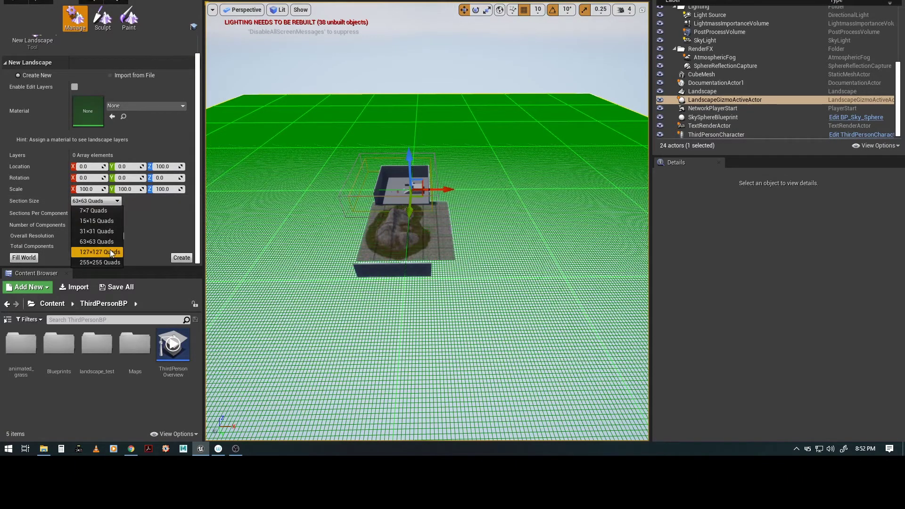
left_click(100, 252)
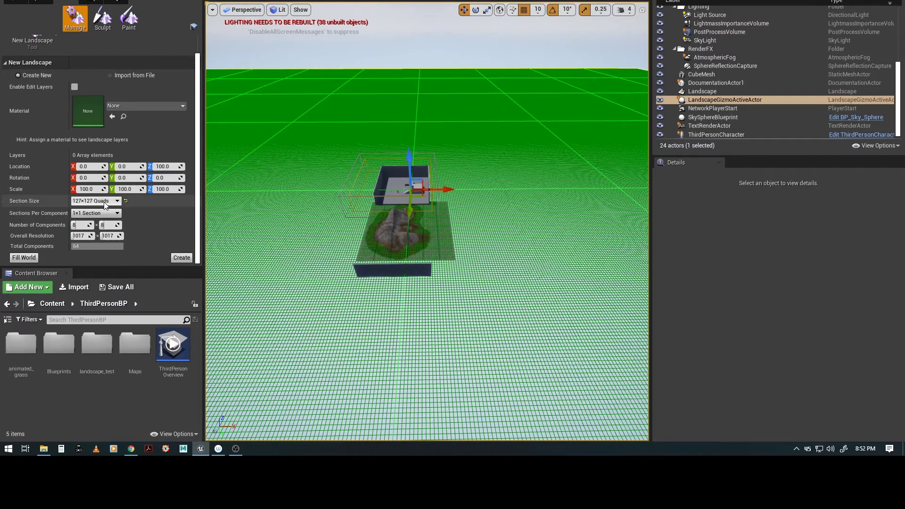
left_click(113, 201)
left_click(110, 242)
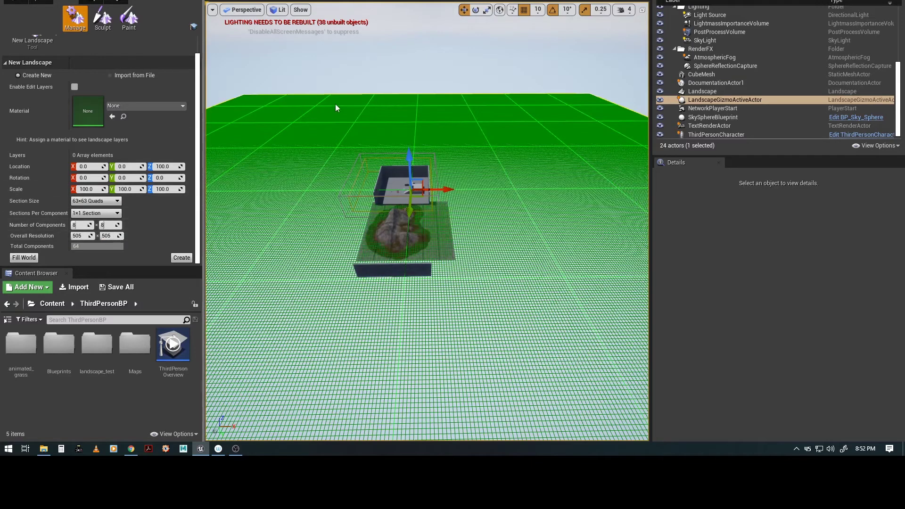
Step: Shift the new landscape's preview along X to 25610 and create the landscape
right_click_drag(536, 190, 536, 190)
left_click_drag(447, 191, 643, 193)
scroll(569, 219, "up", 5)
scroll(569, 219, "down", 2)
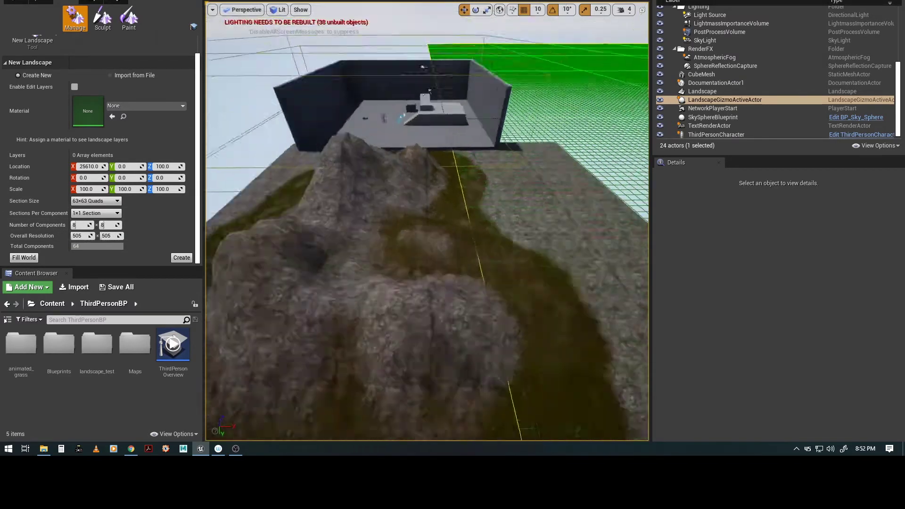
left_click(181, 257)
scroll(471, 203, "down", 6)
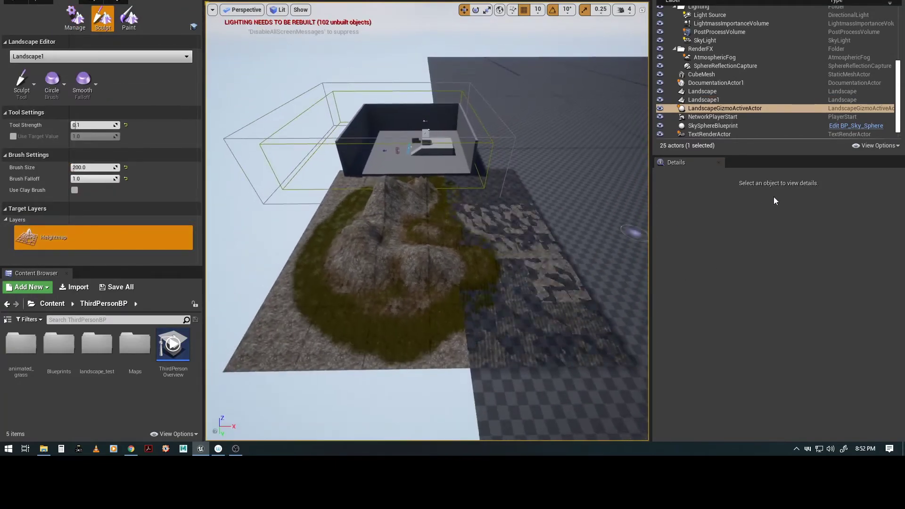
Step: Move the new landscape clear of the existing terrain to location X 5660, Y -25200, Z 1460
left_click(17, 1)
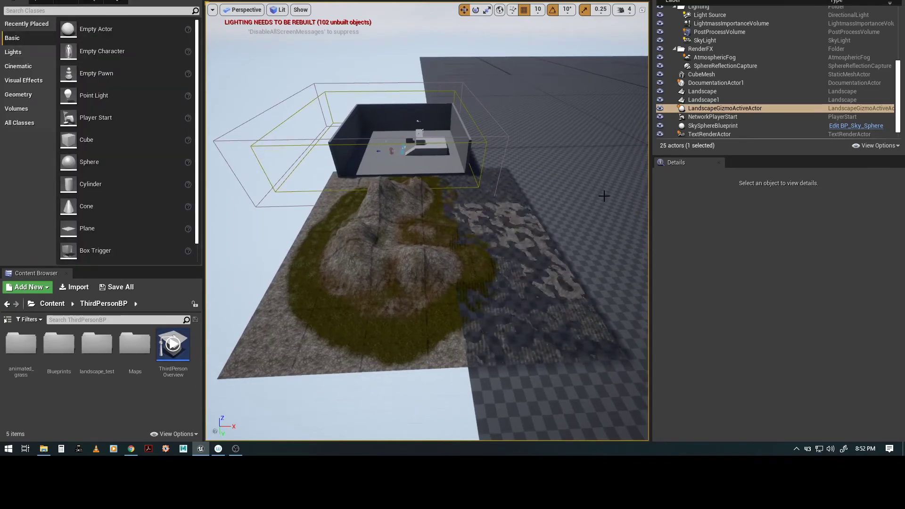
left_click(545, 150)
key("f")
right_click_drag(469, 216, 464, 227)
left_click_drag(228, 218, 212, 202)
right_click_drag(273, 165, 277, 164)
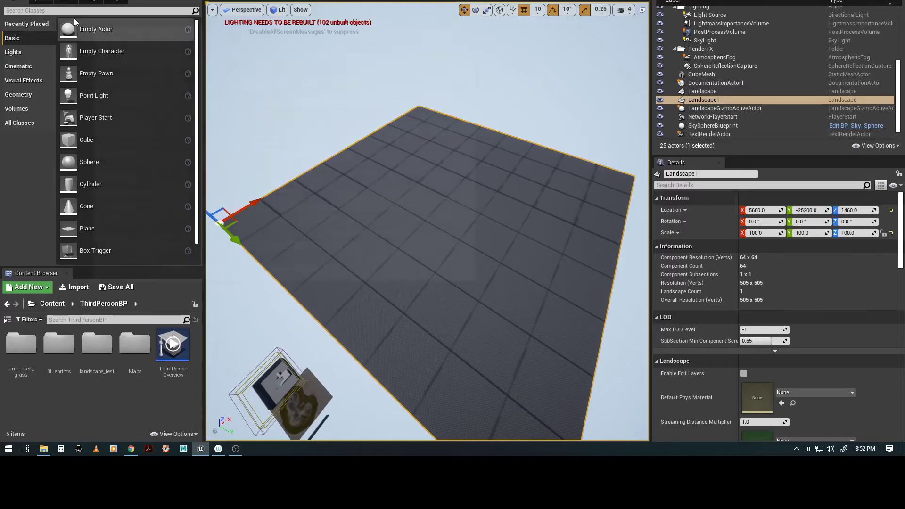
Step: Import Heightmap_from_ue4.png from the landscape shading folder as the heightmap of Landscape1
left_click(66, 2)
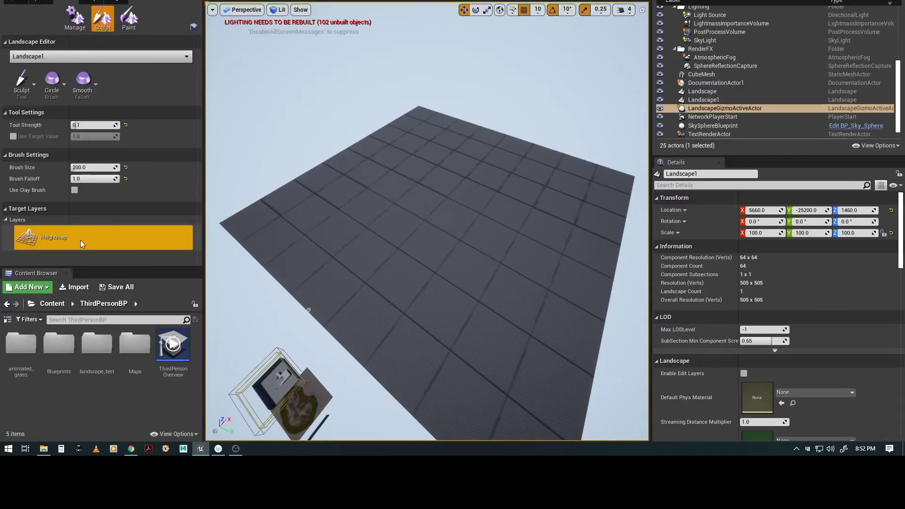
right_click(109, 235)
left_click(126, 258)
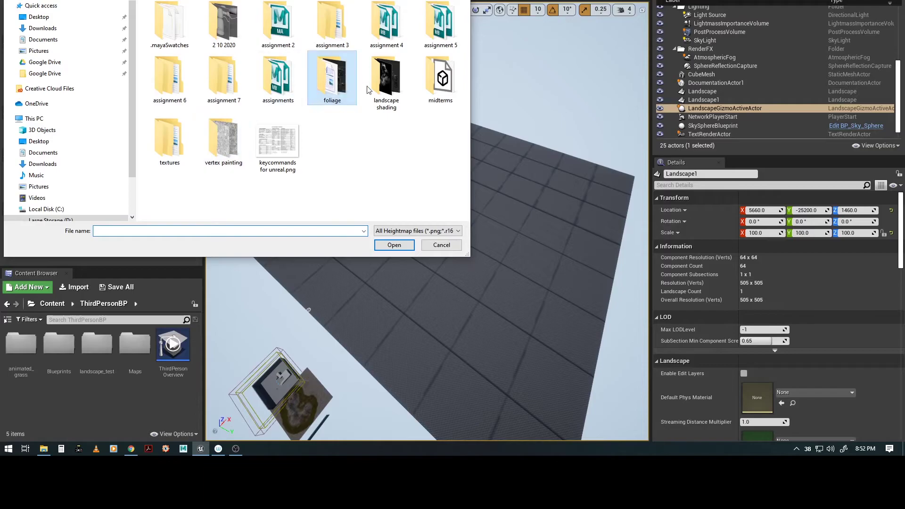
double_click(390, 94)
left_click(184, 34)
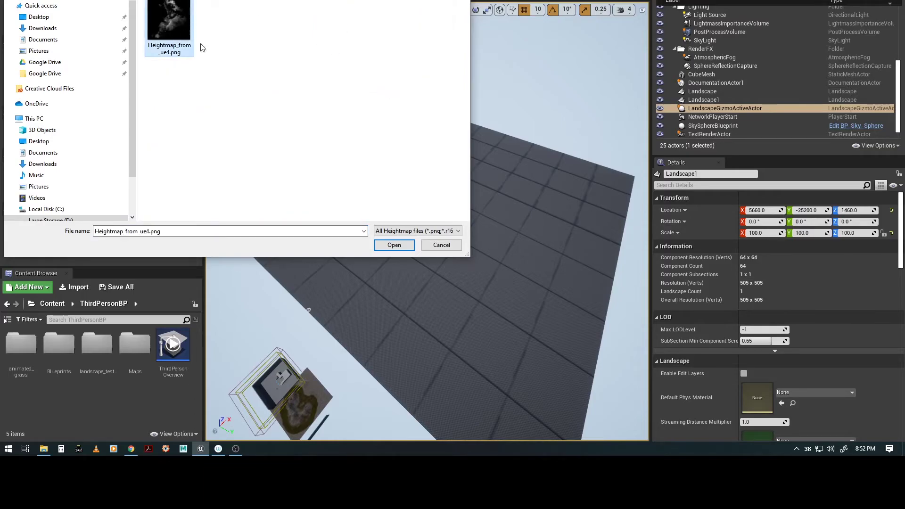
left_click(402, 246)
Step: Flatten the spiky imported terrain by setting Landscape1's Z scale to 20
left_click_drag(412, 308, 493, 329, "alt")
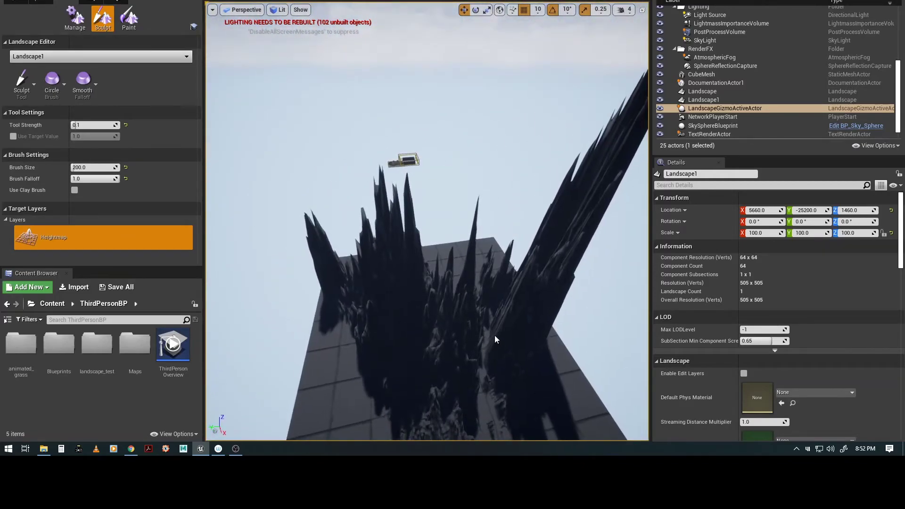
mouse_move(381, 350)
left_mouse_down("alt")
mouse_move(391, 330)
mouse_move(405, 332)
mouse_move(382, 342)
left_mouse_up("alt")
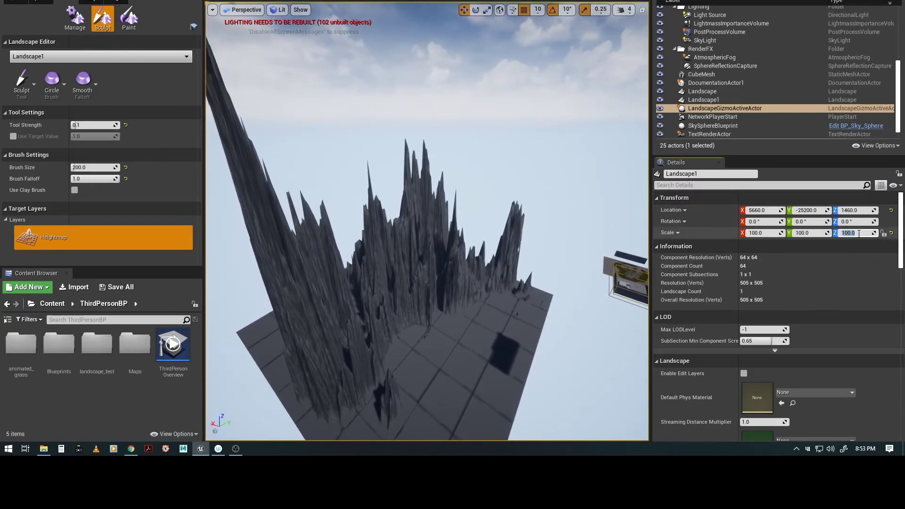
type("0")
key("Return")
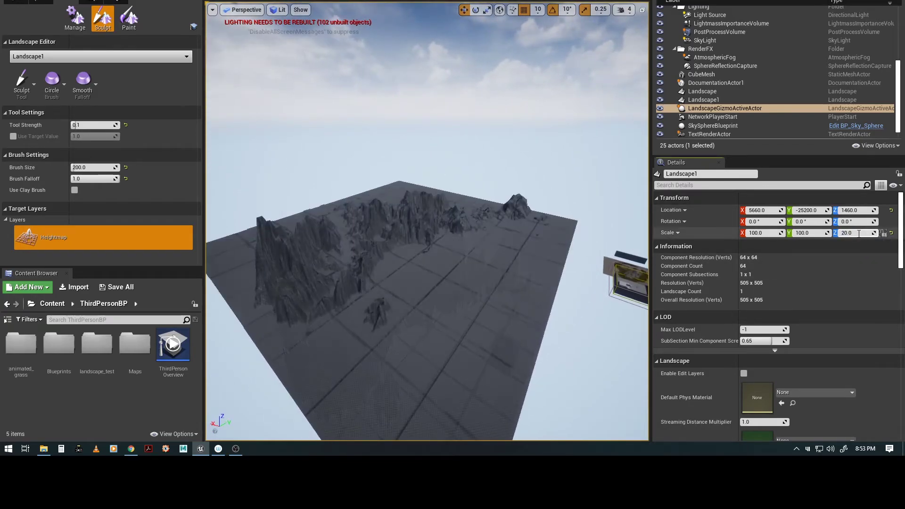
Step: Lower the imported terrain further by setting Landscape1's Z scale to 15
left_click_drag(428, 262, 489, 290, "alt")
left_click_drag(475, 256, 410, 247, "alt")
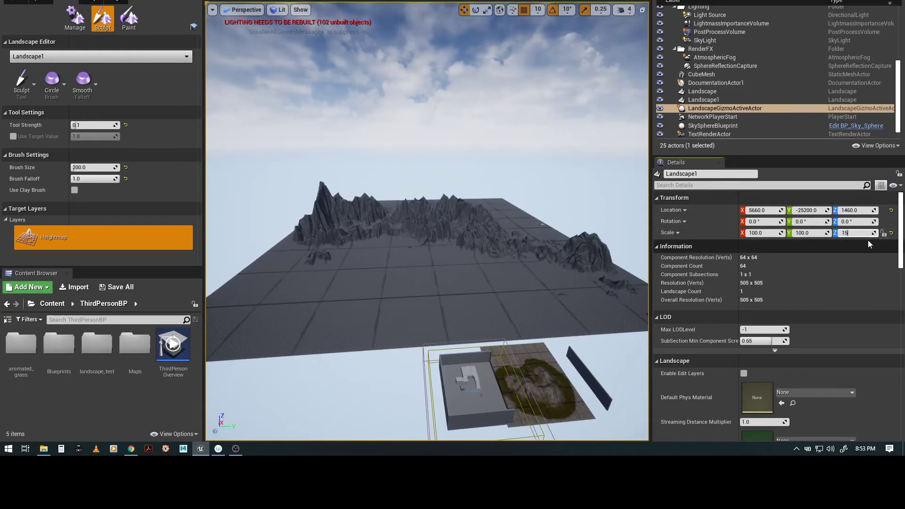
key("Return")
right_click_drag(406, 265, 304, 225)
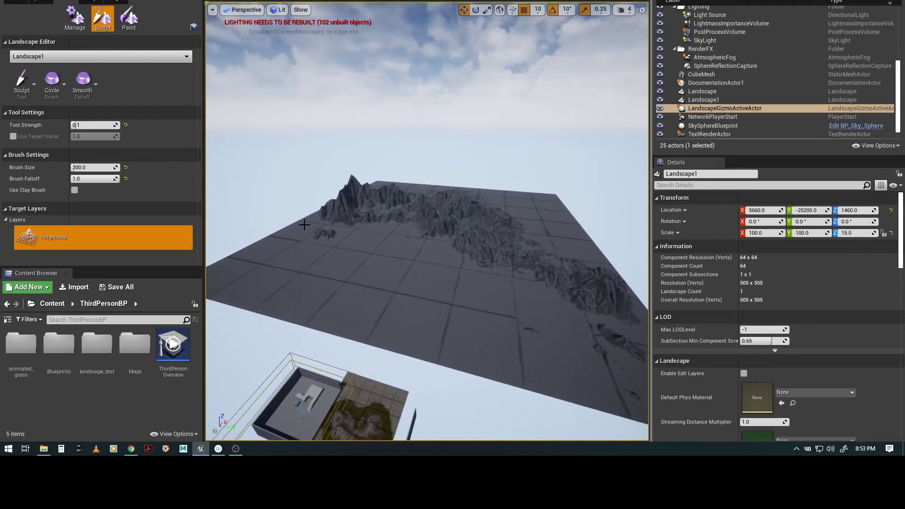
Step: Frame one mountain component of Landscape1 and examine the steep terrain up close with and without the component highlight
left_click(74, 17)
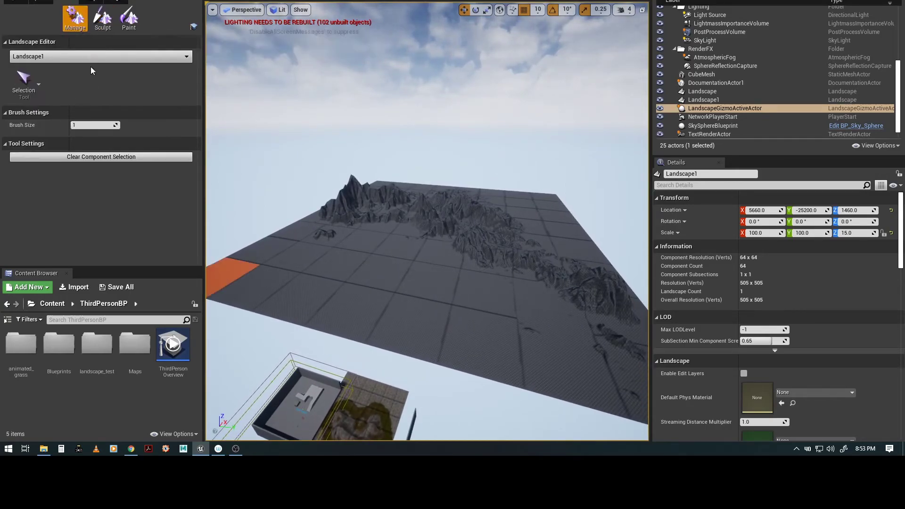
left_click(458, 229)
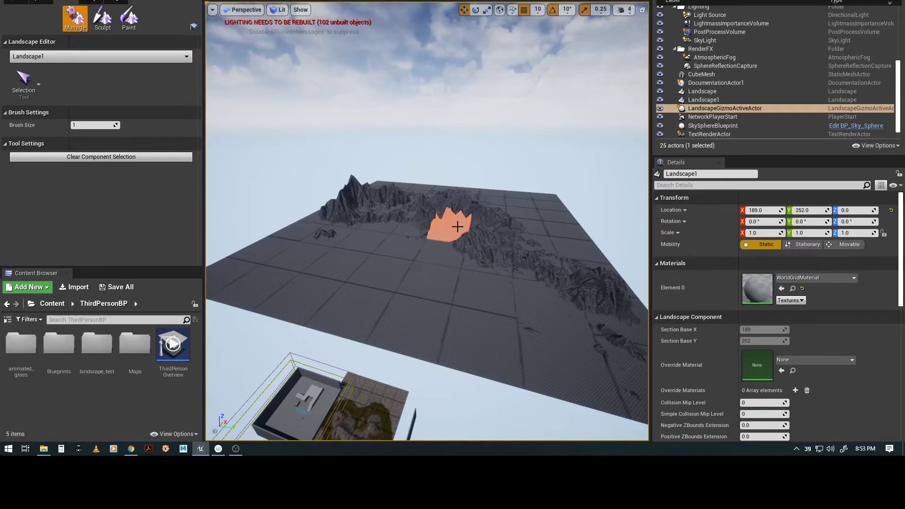
key("f")
right_click_drag(477, 312, 414, 107)
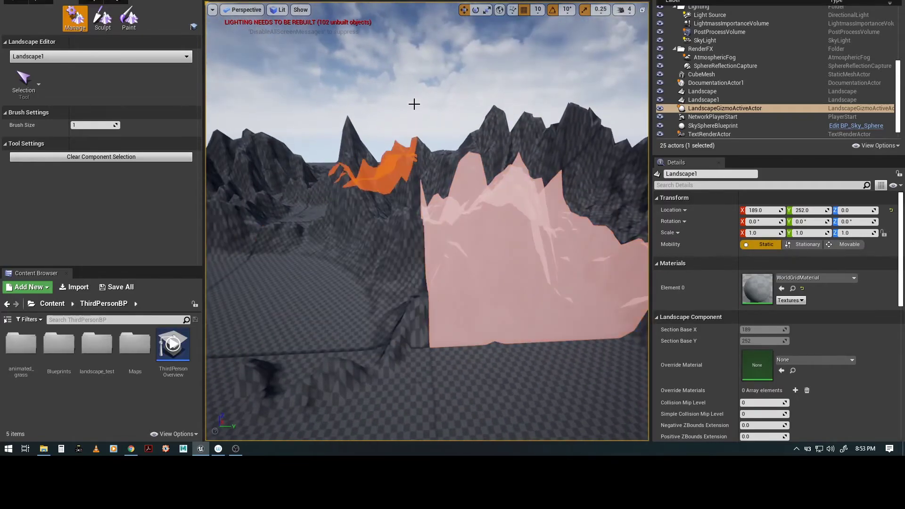
left_click(41, 82)
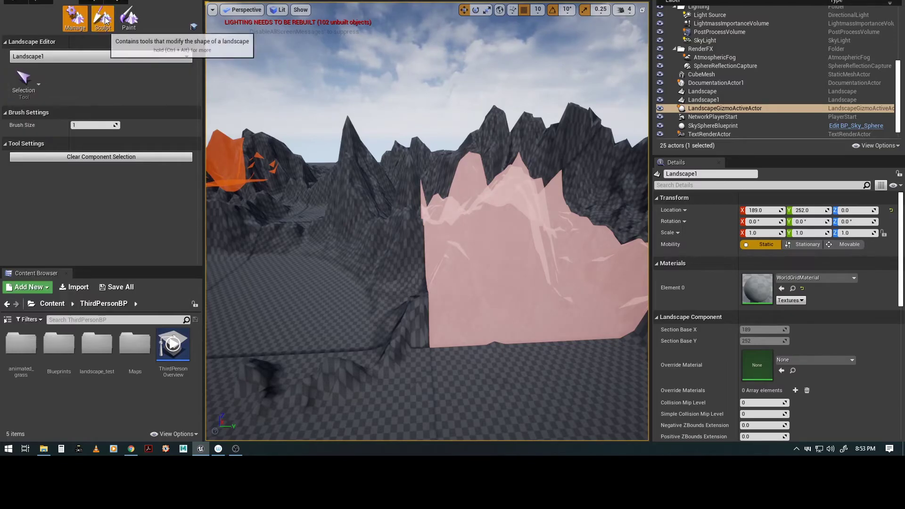
left_click(102, 18)
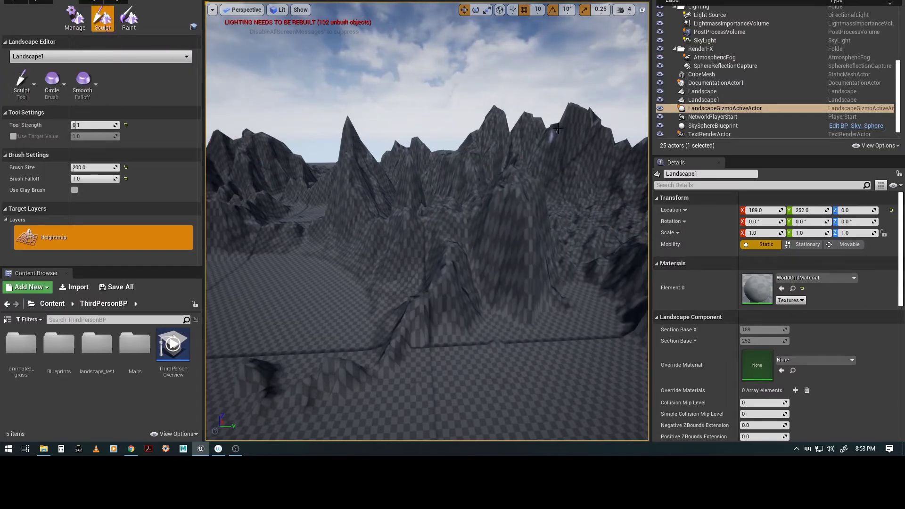
mouse_move(482, 297)
left_mouse_down("alt")
mouse_move(487, 315)
mouse_move(589, 319)
mouse_move(610, 309)
mouse_move(371, 313)
mouse_move(383, 347)
mouse_move(471, 278)
left_mouse_up("alt")
scroll(471, 277, "down", 3)
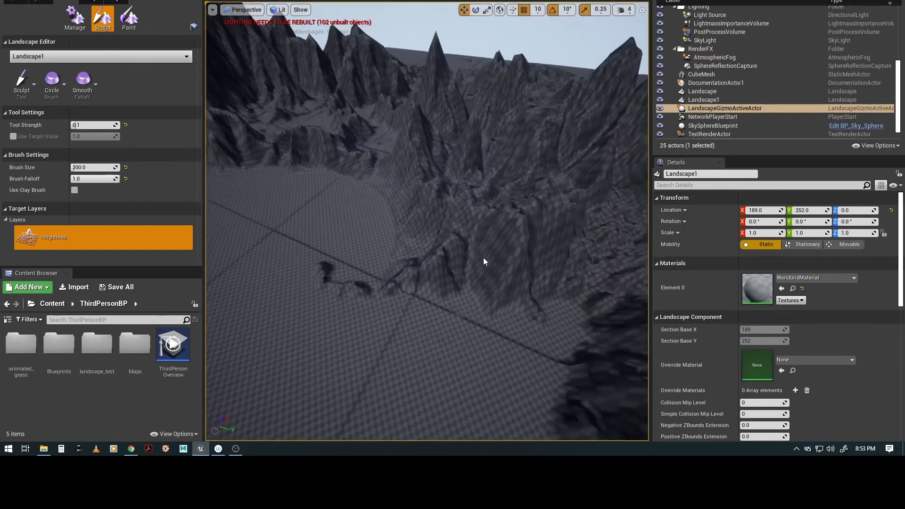
scroll(431, 198, "down", 4)
right_click_drag(646, 240, 564, 238, "alt")
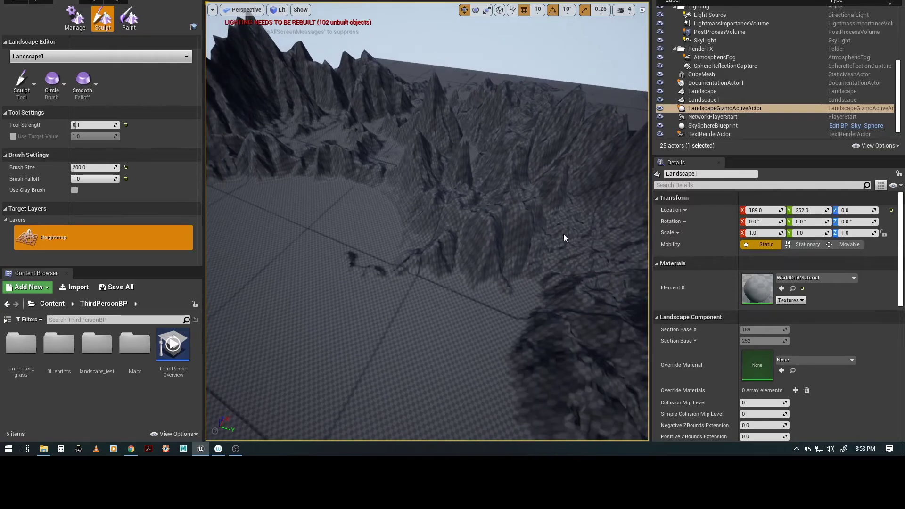
scroll(472, 204, "down", 2)
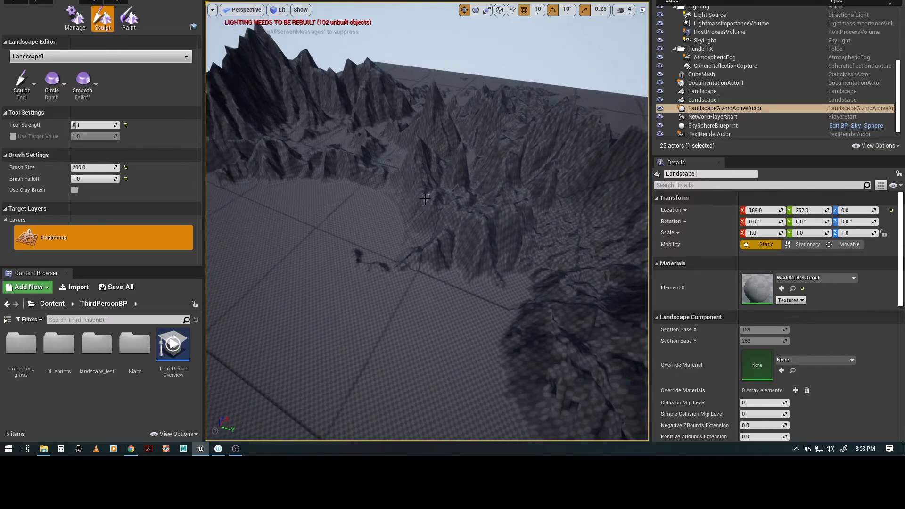
scroll(426, 201, "up", 3)
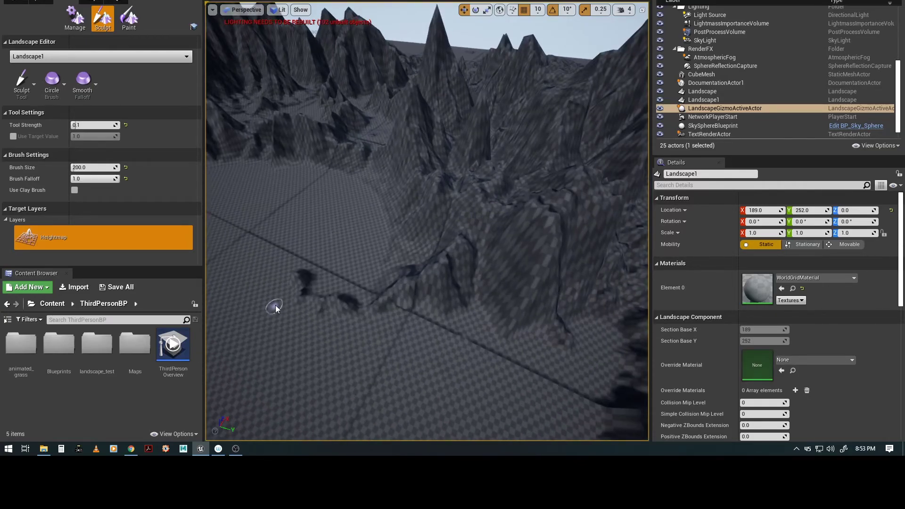
Step: Select the steep mountain component in landscape manage mode and look through its properties
left_click(83, 25)
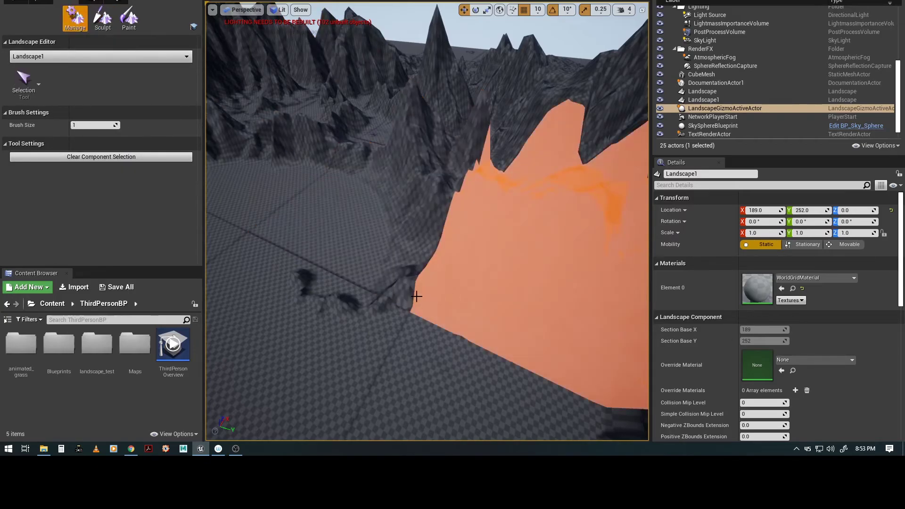
left_click(465, 236)
scroll(434, 236, "down", 5)
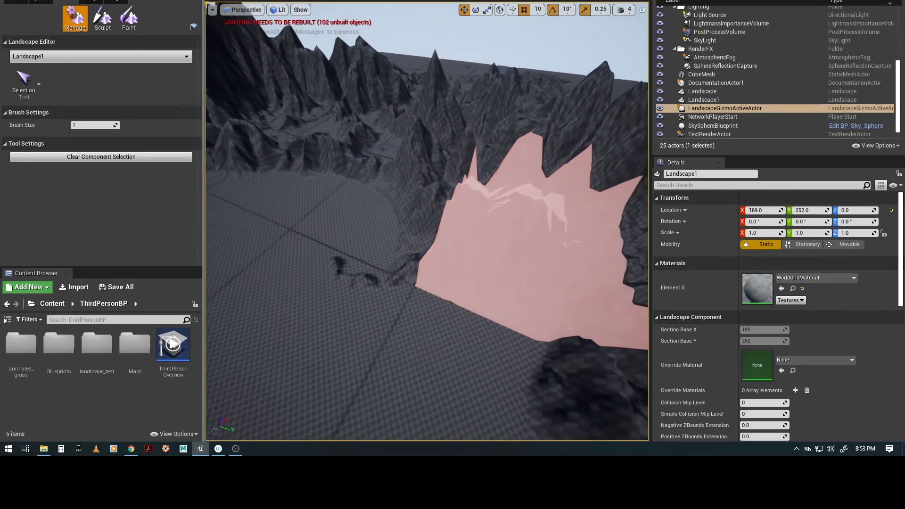
scroll(702, 255, "down", 14)
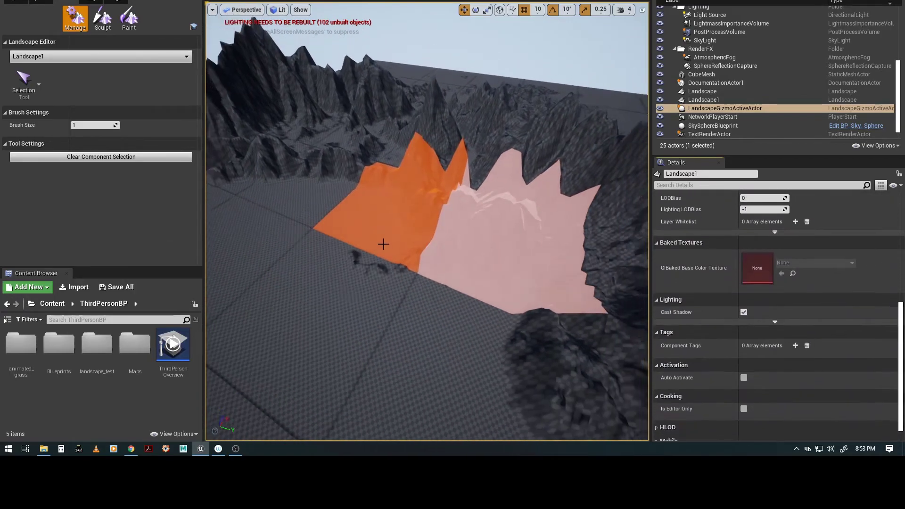
Step: Select the whole Landscape1 actor outside landscape editing and frame it to view the entire mountain range
left_click(13, 2)
left_click(417, 260)
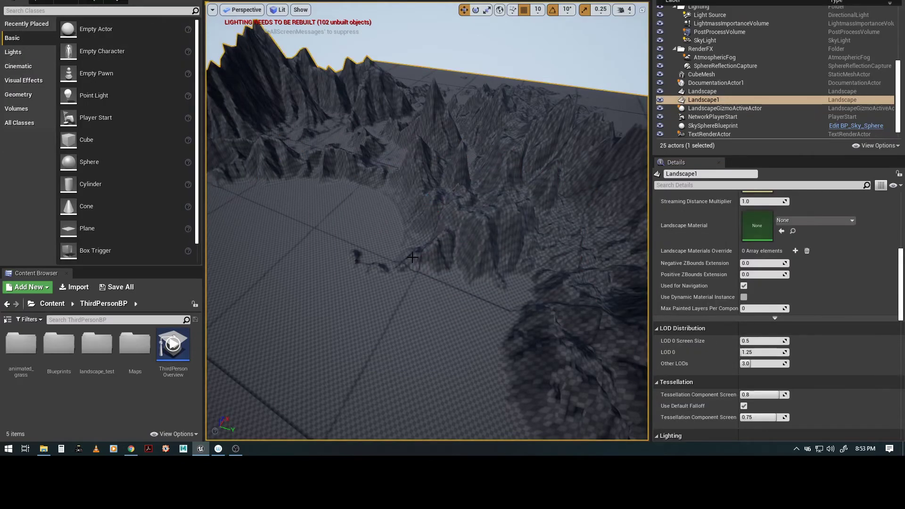
key("f")
left_click_drag(378, 295, 439, 293, "alt")
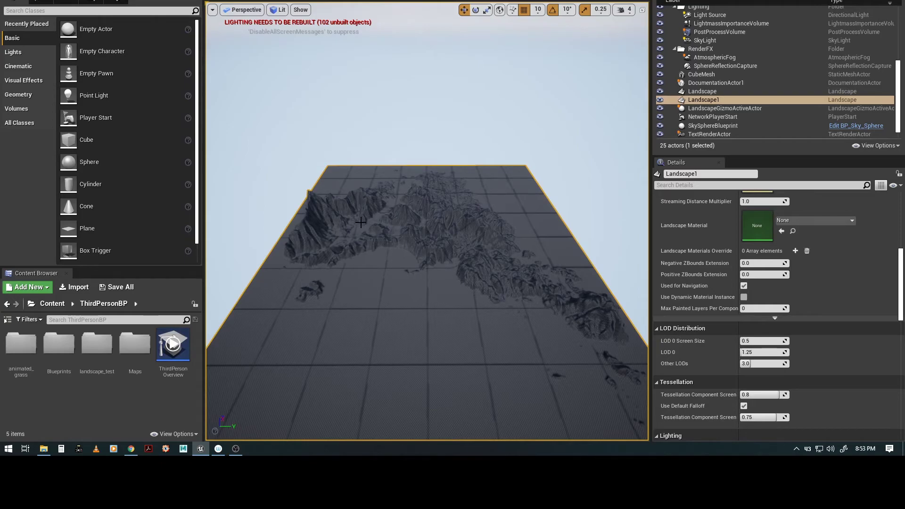
Step: Switch Landscape1 sculpting to the Smooth tool and enlarge the brush size to 8192
left_click(67, 2)
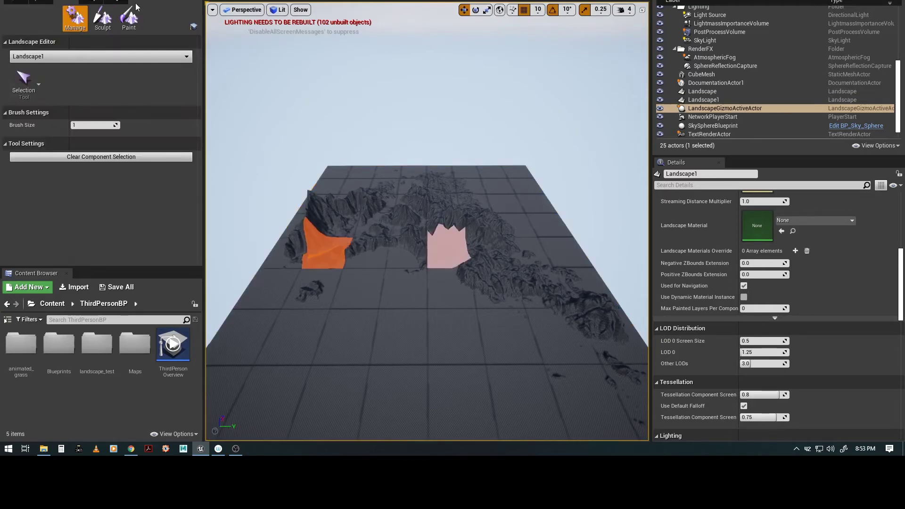
left_click(103, 14)
left_click(33, 83)
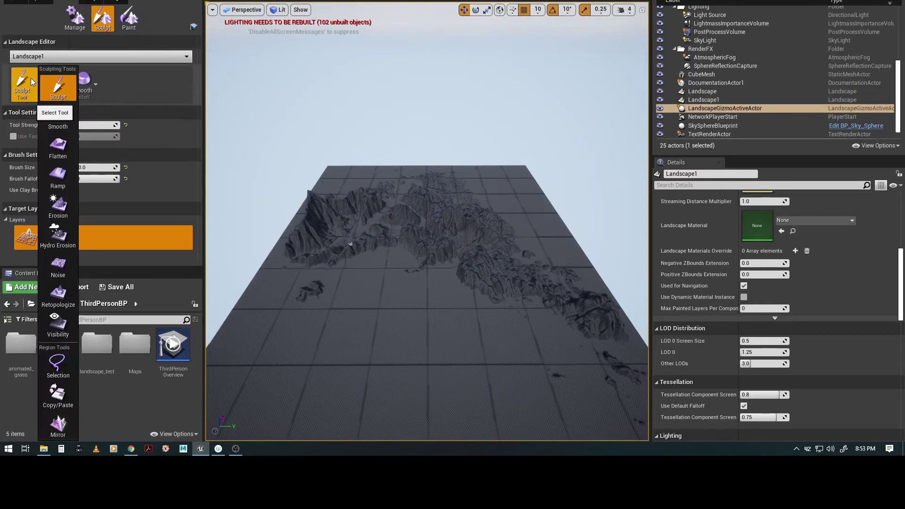
left_click(58, 123)
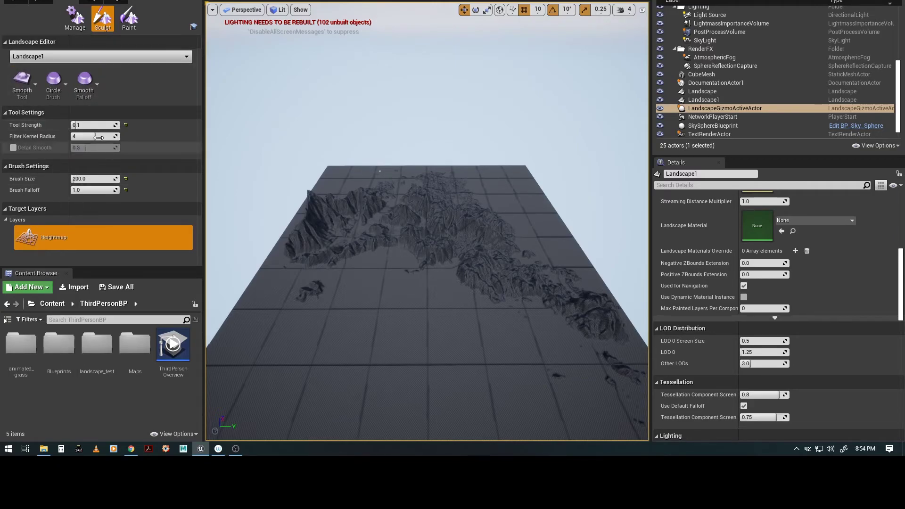
left_click(94, 178)
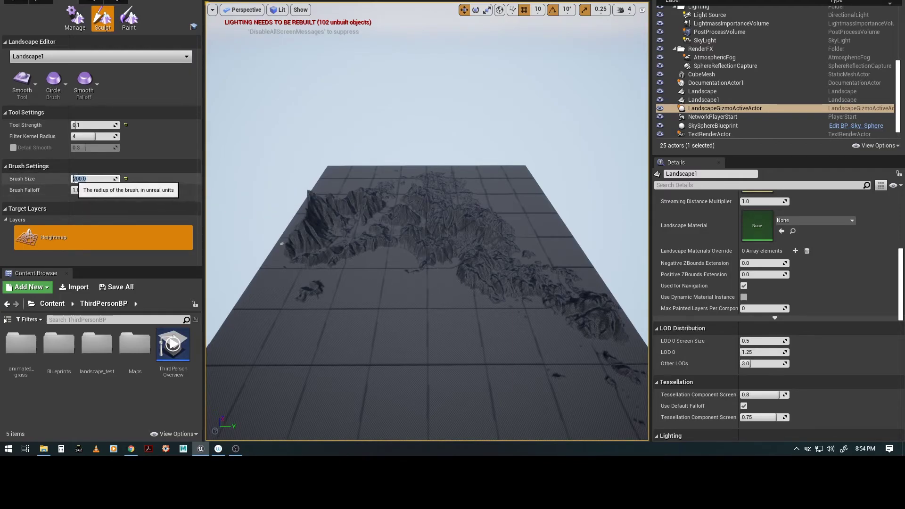
left_click_drag(74, 179, 119, 179)
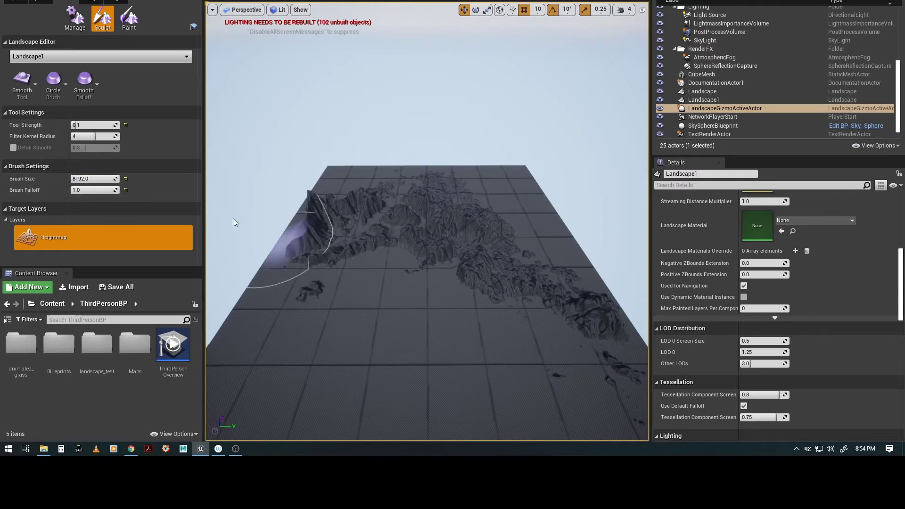
scroll(365, 313, "up", 3)
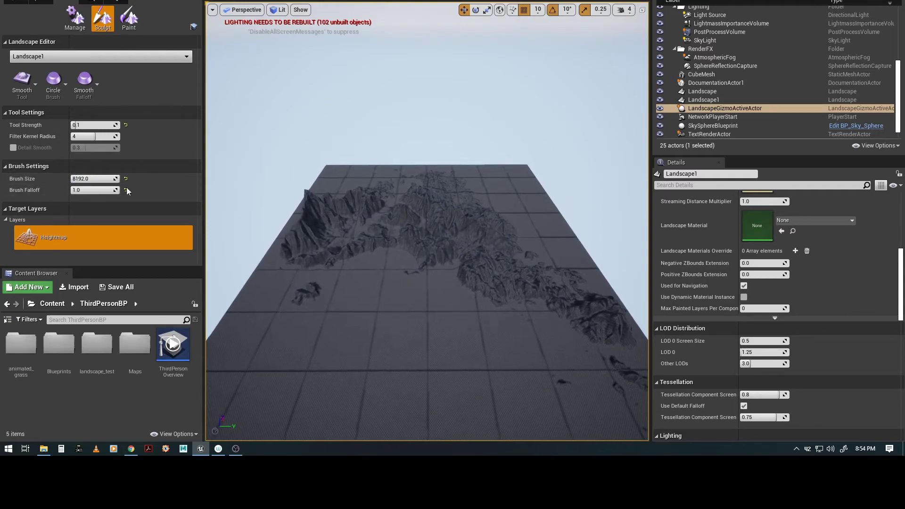
Step: Try smoothing the mountain range with brush falloff 0.2 and tool strength 0.5, and undo the stroke
left_click(94, 190)
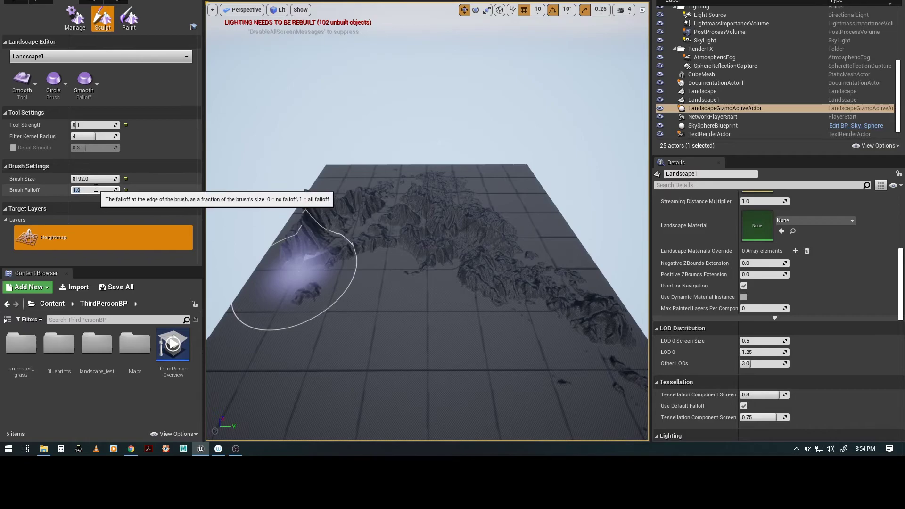
key("Return")
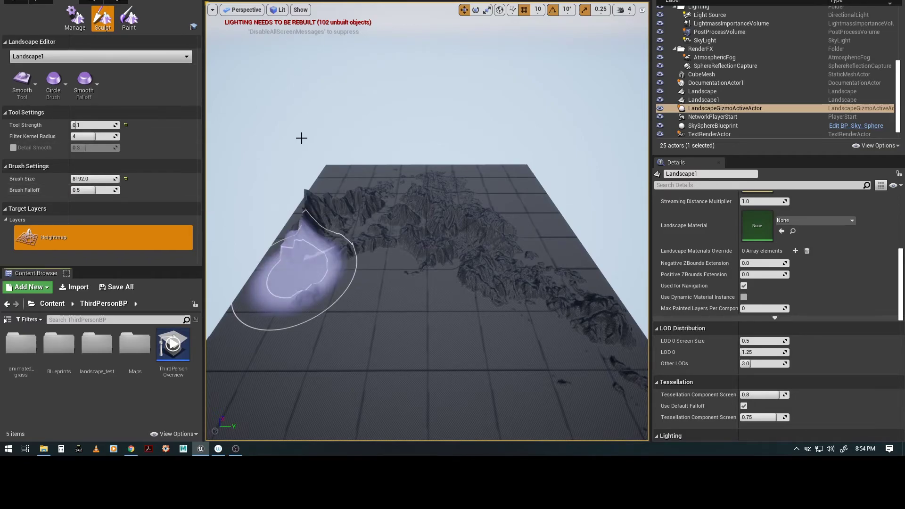
left_click(80, 191)
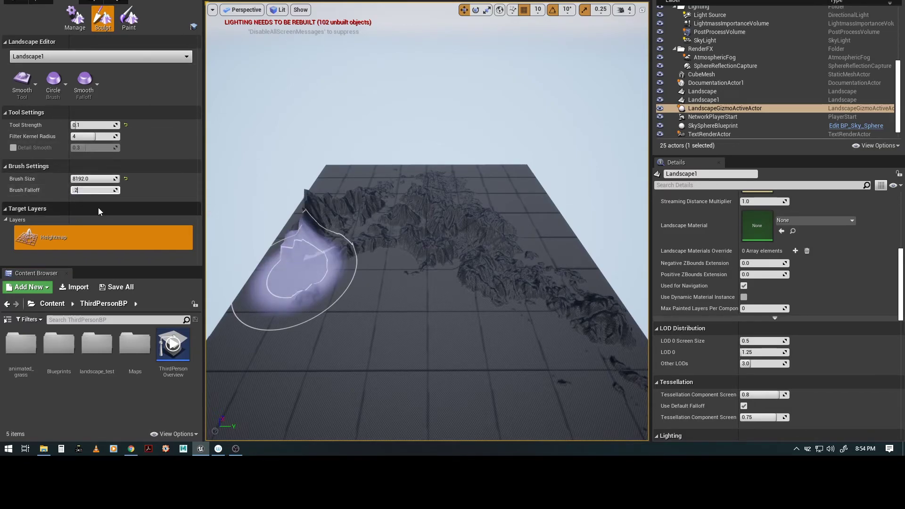
type(".2")
key("Return")
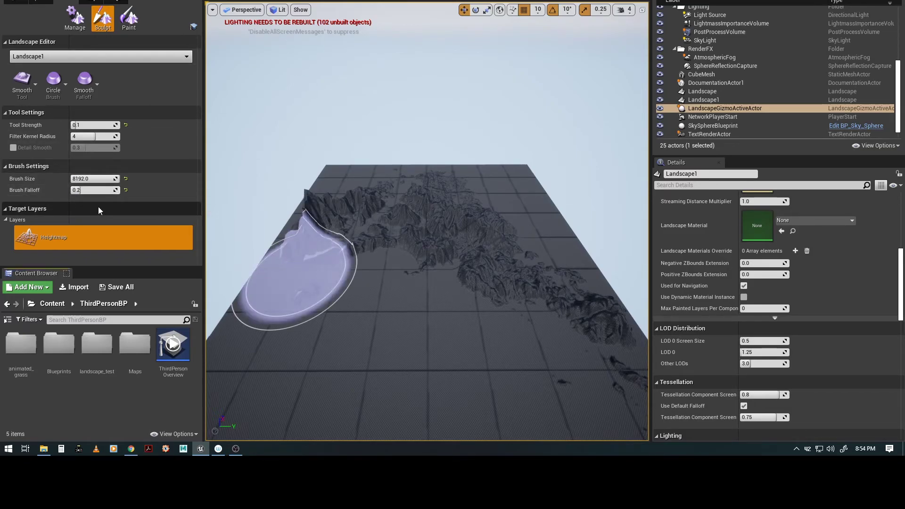
left_click(82, 124)
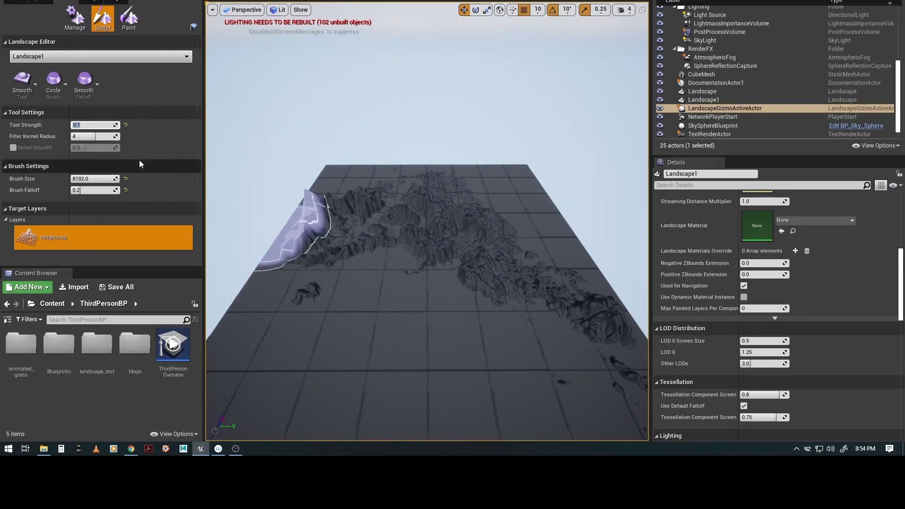
mouse_move(329, 211)
left_mouse_down()
mouse_move(542, 319)
mouse_move(552, 153)
left_mouse_up()
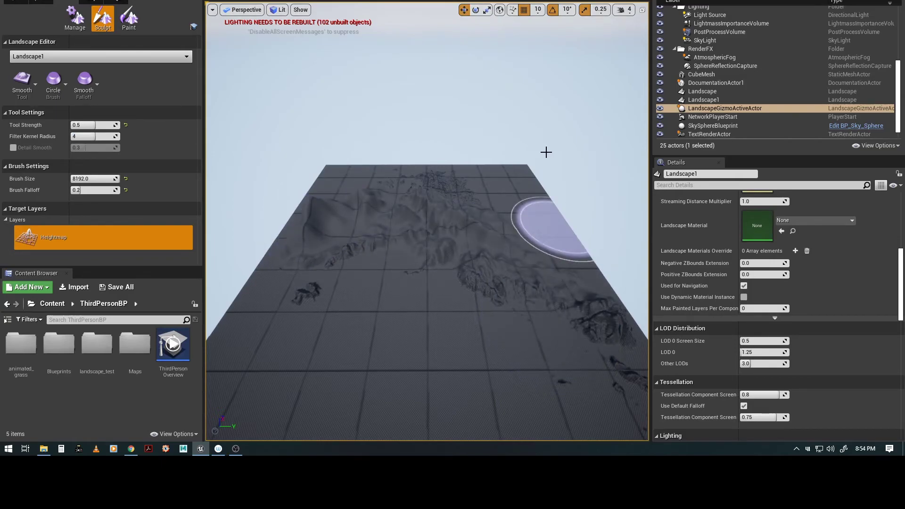
key("ctrl+z")
left_click_drag(403, 269, 403, 269)
Step: Smooth the spiky mountain range along its length with tool strength 0.1 and brush falloff 1
left_click(92, 125)
type("0.1")
key("Tab")
type("4")
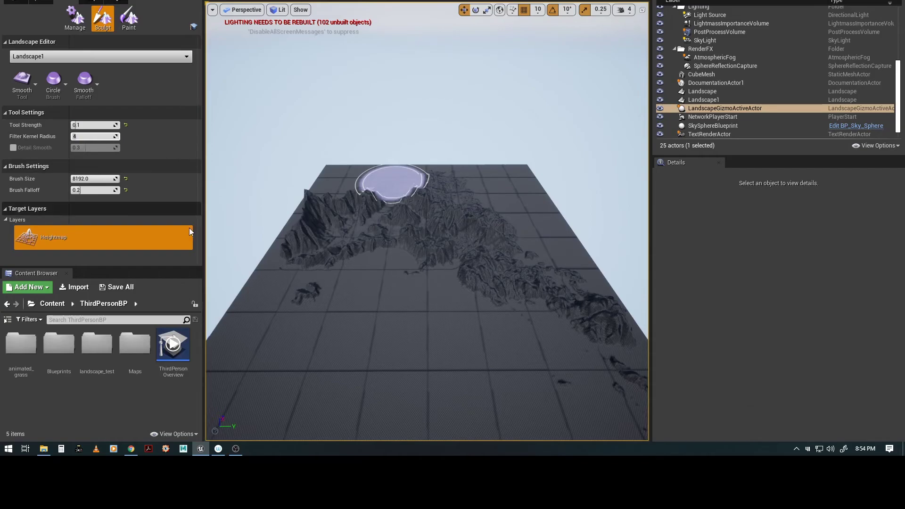
left_click(91, 190)
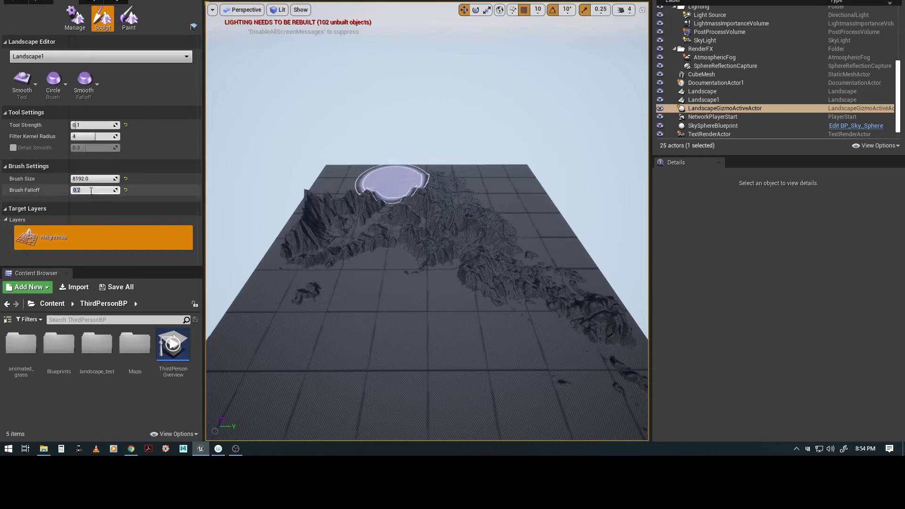
type("1")
key("Return")
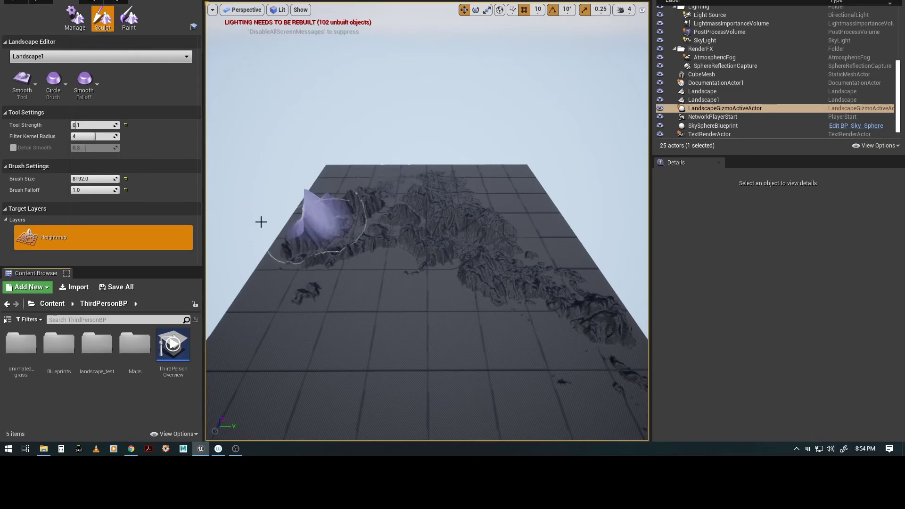
mouse_move(302, 249)
left_mouse_down()
mouse_move(500, 238)
mouse_move(303, 273)
mouse_move(600, 333)
mouse_move(672, 404)
left_mouse_up()
Step: Check the mountain range from several angles and smooth its middle peaks further toward the far edge
right_click_drag(457, 351, 460, 358)
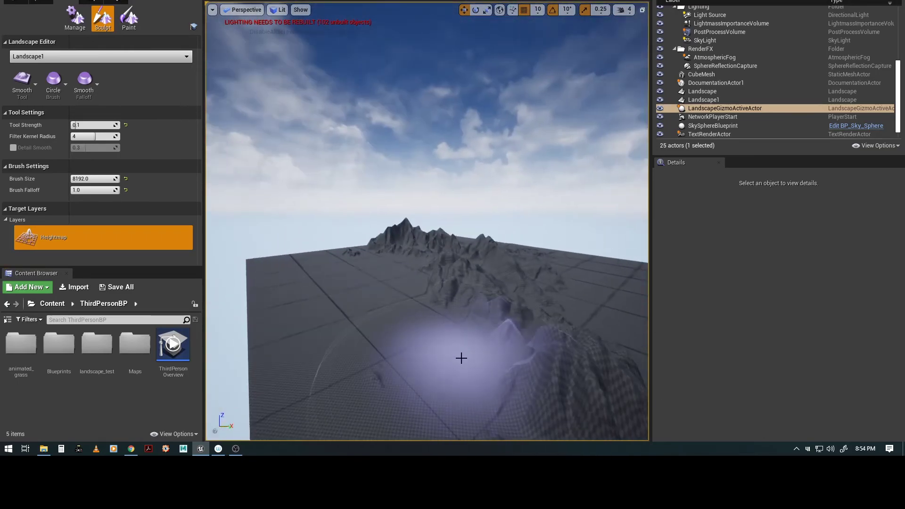
left_click_drag(460, 358, 456, 356, "alt")
mouse_move(375, 256)
left_mouse_down("alt")
mouse_move(427, 307)
mouse_move(551, 325)
left_mouse_up("alt")
mouse_move(414, 343)
left_mouse_down("alt")
mouse_move(341, 358)
mouse_move(355, 309)
mouse_move(313, 324)
mouse_move(304, 311)
mouse_move(269, 317)
left_mouse_up("alt")
mouse_move(396, 246)
left_mouse_down("alt")
mouse_move(482, 271)
mouse_move(381, 238)
left_mouse_up("alt")
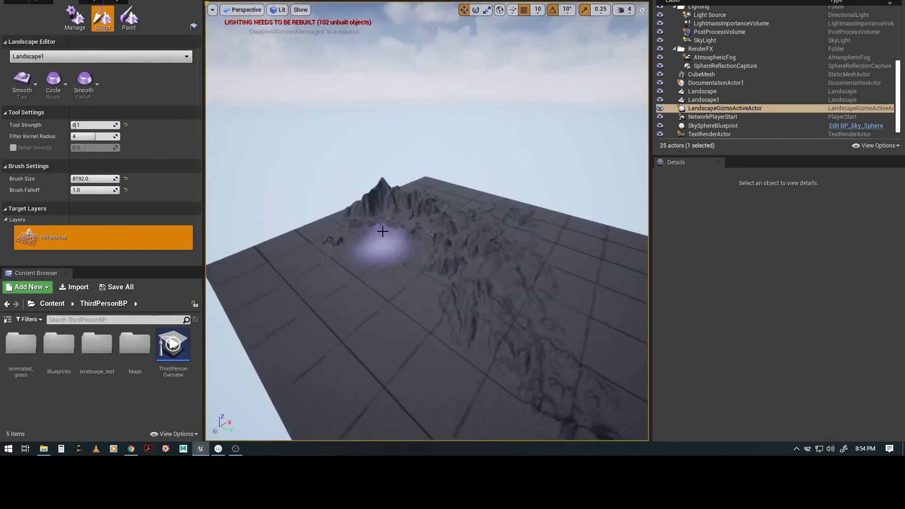
mouse_move(373, 313)
left_mouse_down("alt")
mouse_move(424, 339)
mouse_move(535, 313)
mouse_move(335, 285)
left_mouse_up("alt")
mouse_move(418, 307)
left_mouse_down("alt")
mouse_move(374, 324)
mouse_move(465, 318)
left_mouse_up("alt")
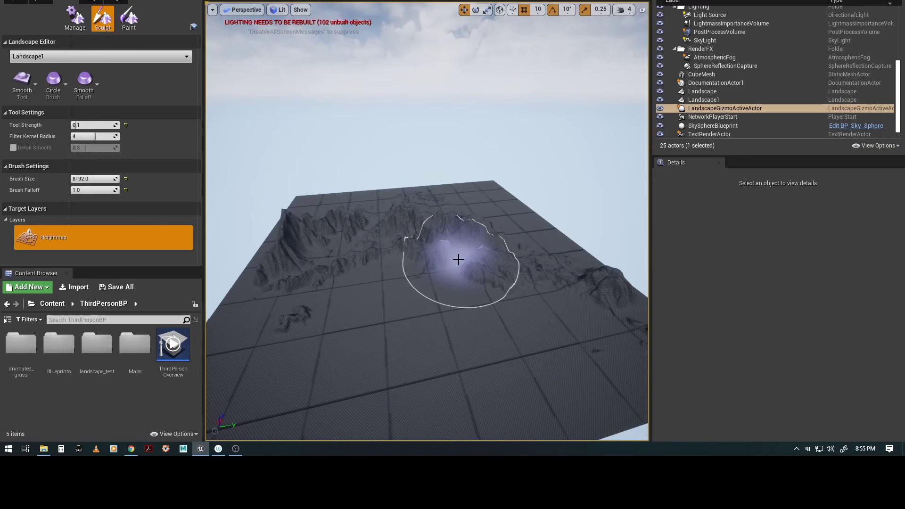
left_click_drag(458, 260, 420, 195)
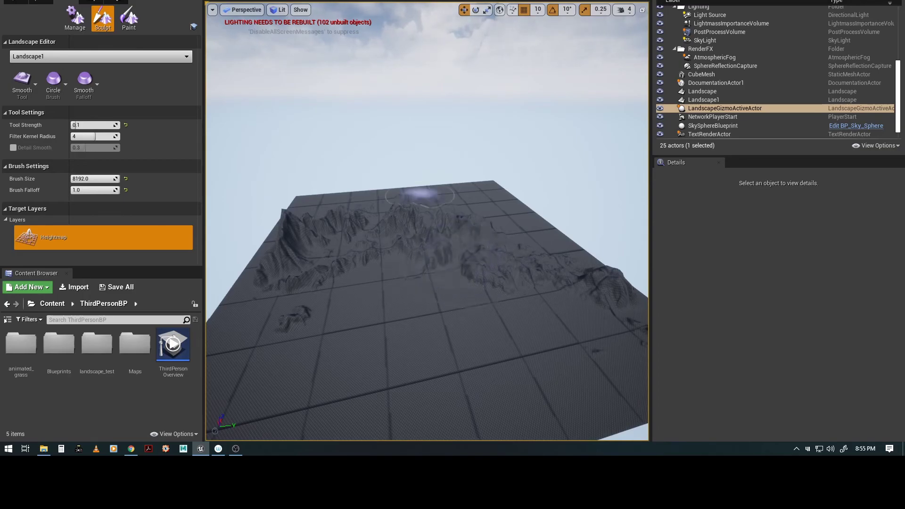
Step: Switch to File Explorer, view Heightmap_from_ue4.png from the landscape shading folder in Photos, and clear both windows away from the editor
left_click(43, 448)
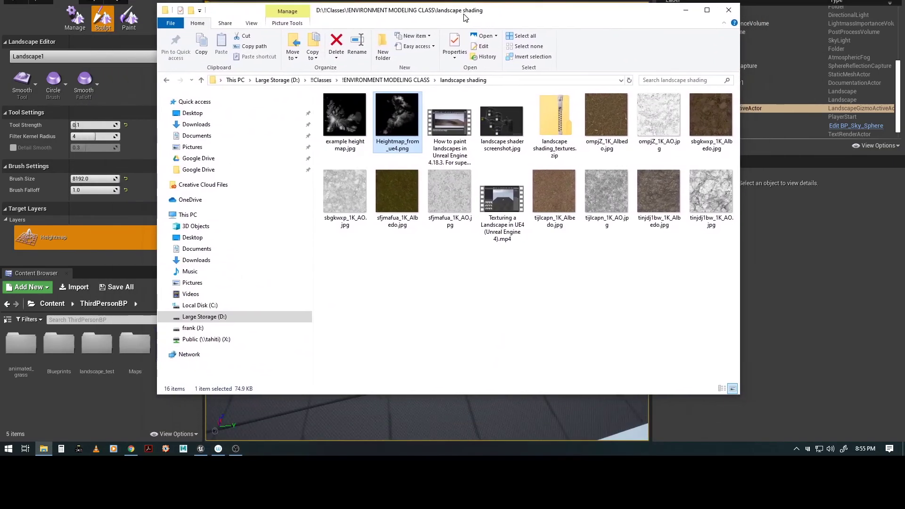
double_click(395, 113)
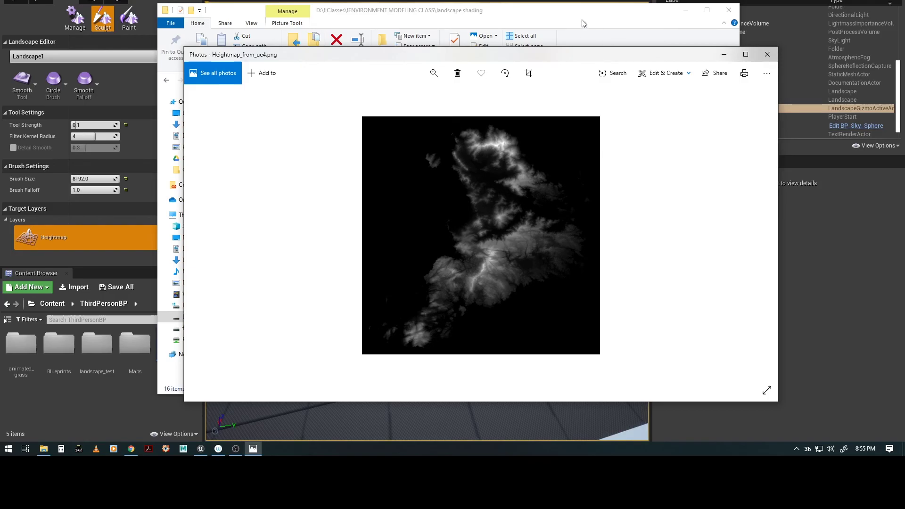
mouse_move(578, 13)
left_mouse_down()
mouse_move(545, 57)
mouse_move(549, 36)
mouse_move(586, 54)
mouse_move(588, 37)
mouse_move(570, 1)
left_mouse_up()
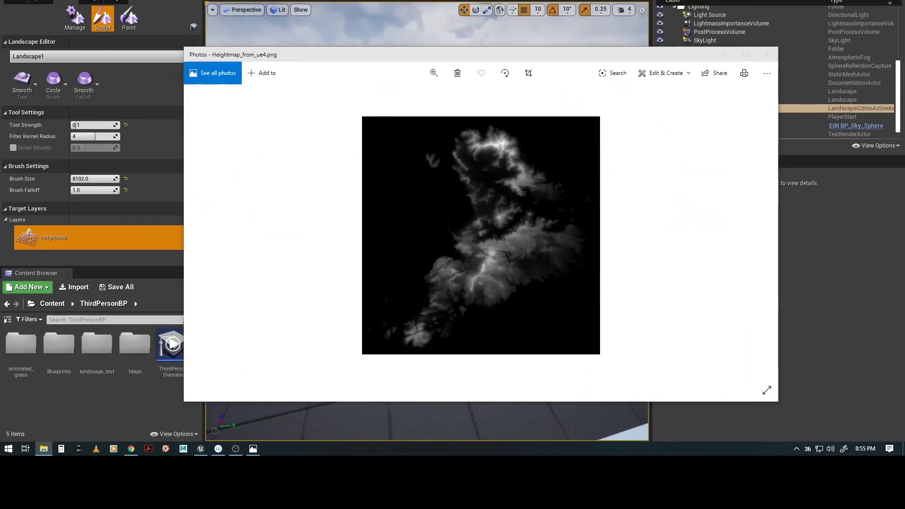
left_click_drag(553, 59, 669, 0)
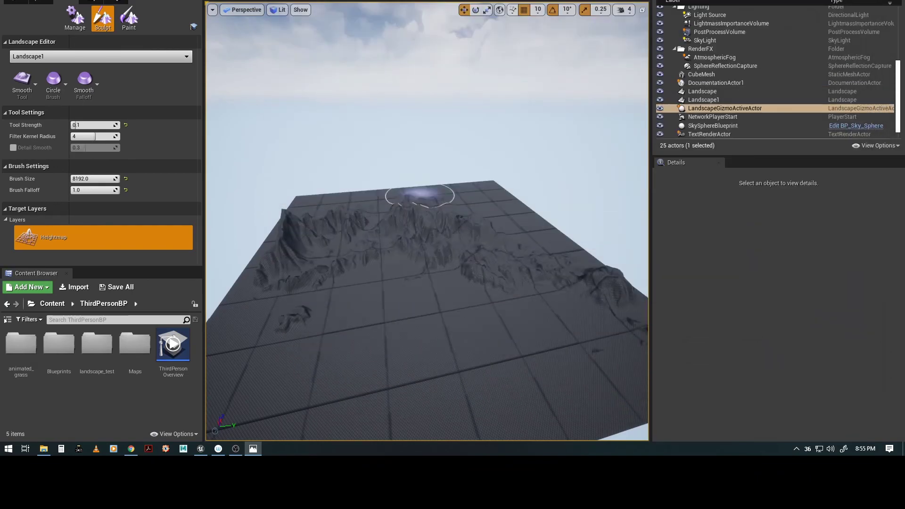
Step: Examine Landscape1's smoothed mountain range from several angles, comparing its shape with the heightmap image
left_click_drag(432, 290, 346, 276, "alt")
left_click_drag(478, 311, 563, 279, "alt")
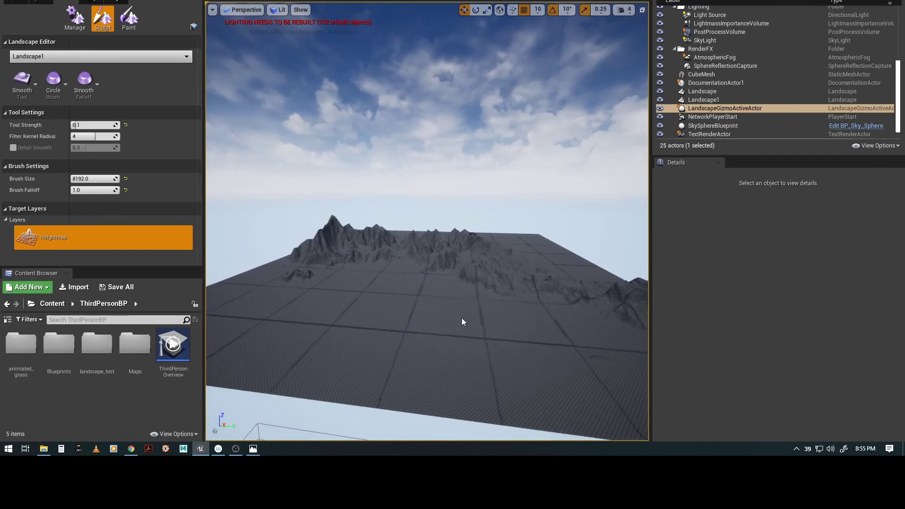
left_click_drag(478, 311, 580, 330, "alt")
left_click_drag(456, 298, 579, 316, "alt")
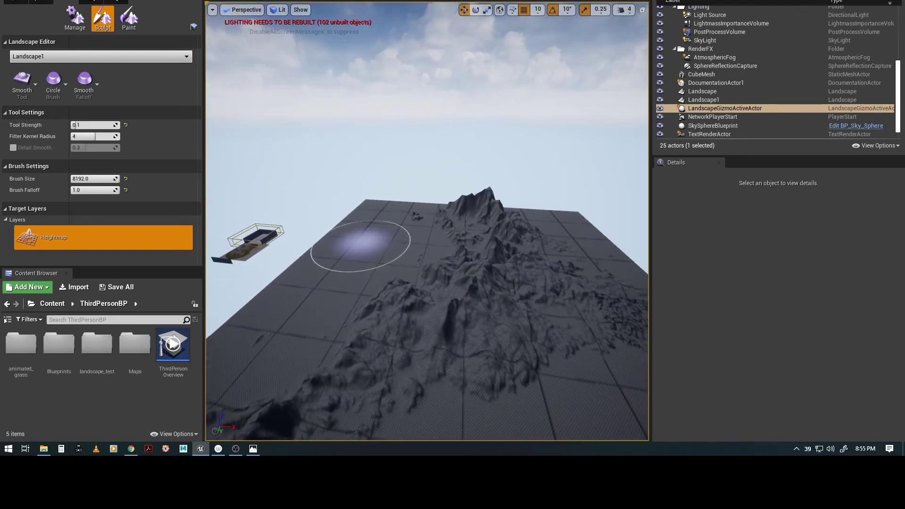
left_click_drag(383, 339, 476, 338, "alt")
mouse_move(383, 314)
left_mouse_down("alt")
mouse_move(393, 313)
mouse_move(383, 324)
left_mouse_up("alt")
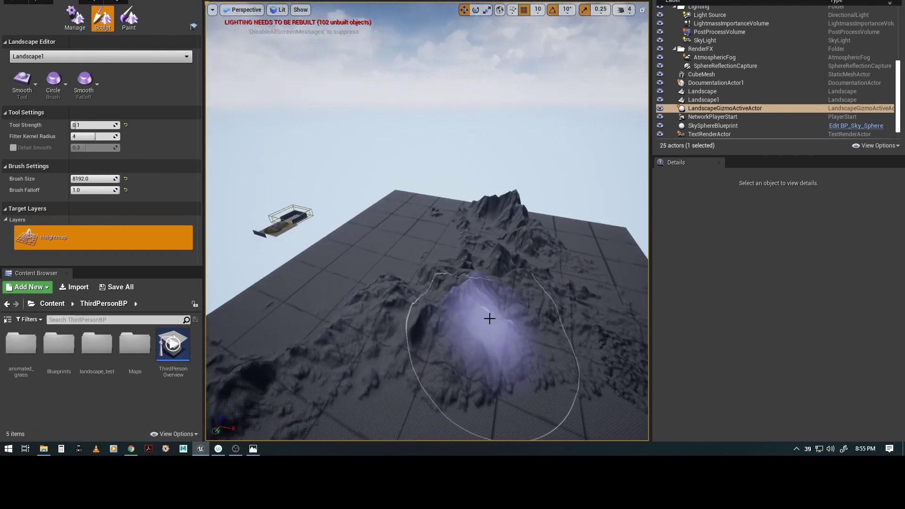